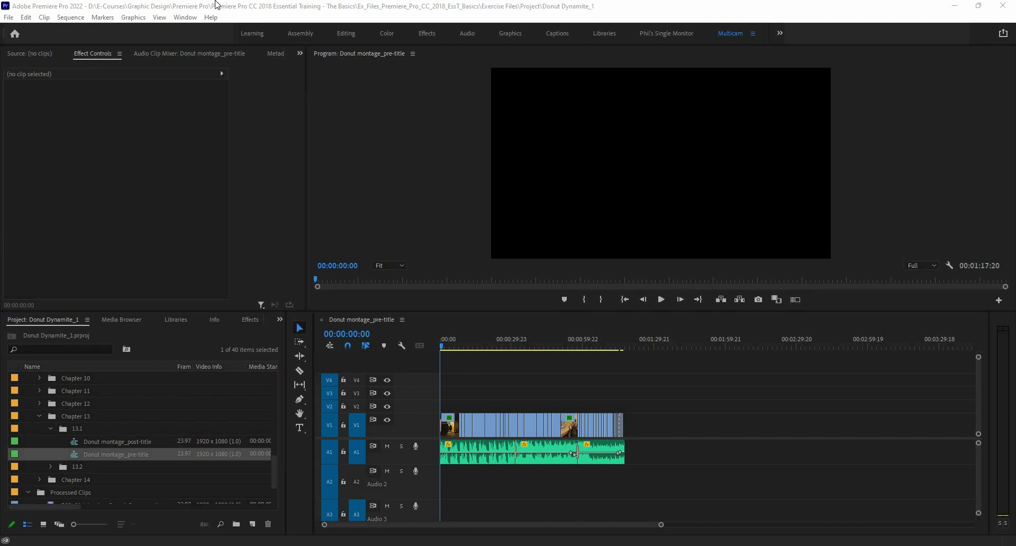
{"action": "left_click", "coordinate": [124, 16]}
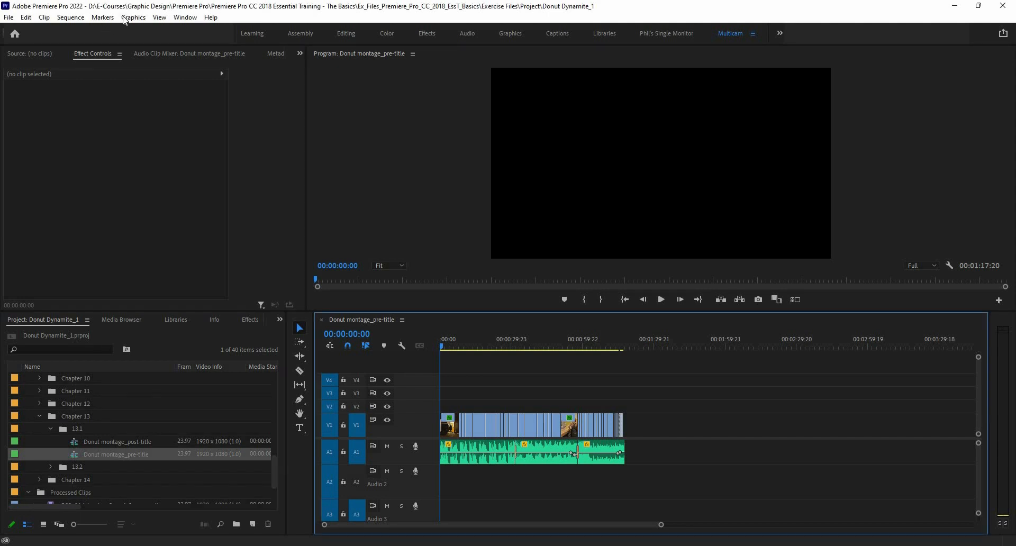
{"action": "left_click", "coordinate": [126, 18]}
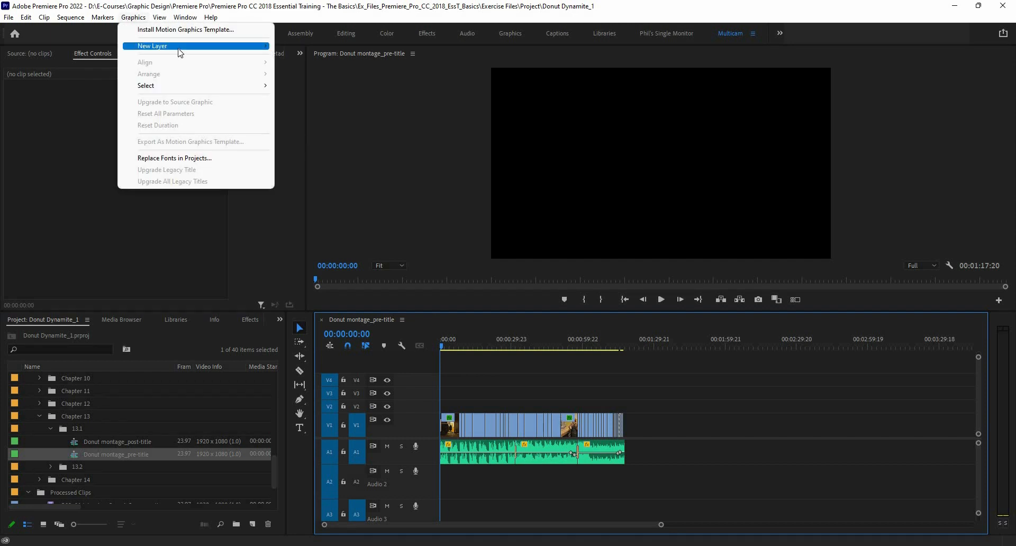
{"action": "mouse_move", "coordinate": [178, 52]}
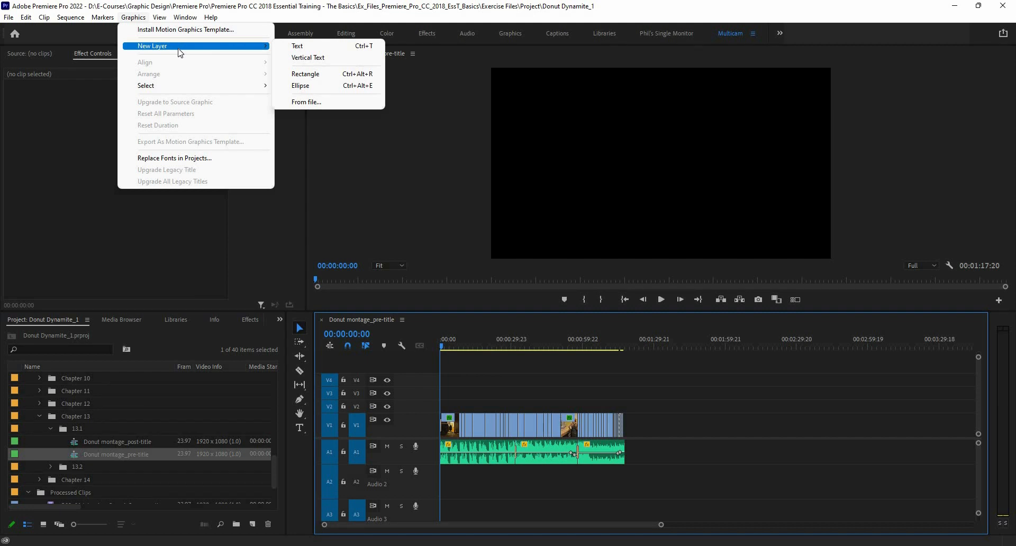
{"action": "left_click", "coordinate": [254, 9]}
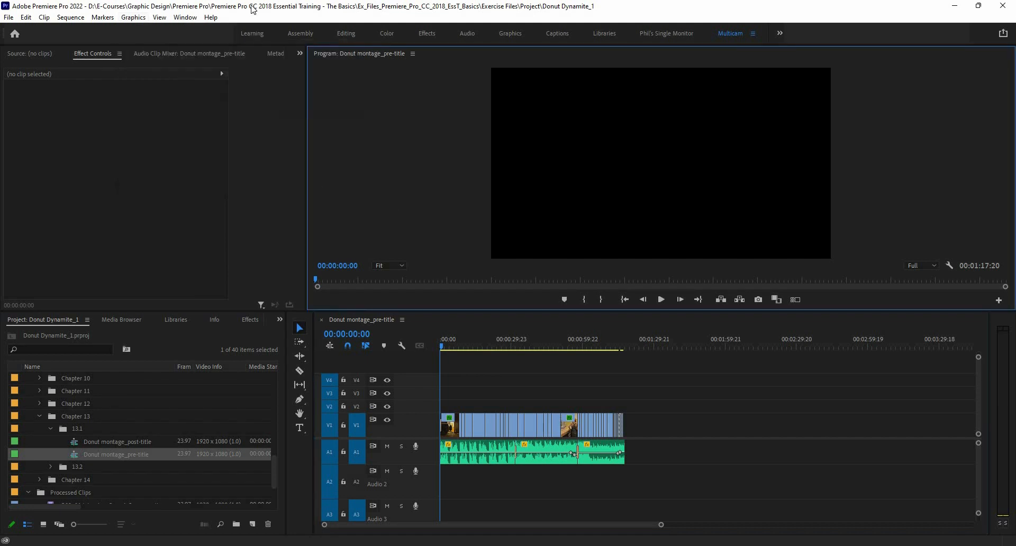
{"action": "left_click", "coordinate": [122, 122]}
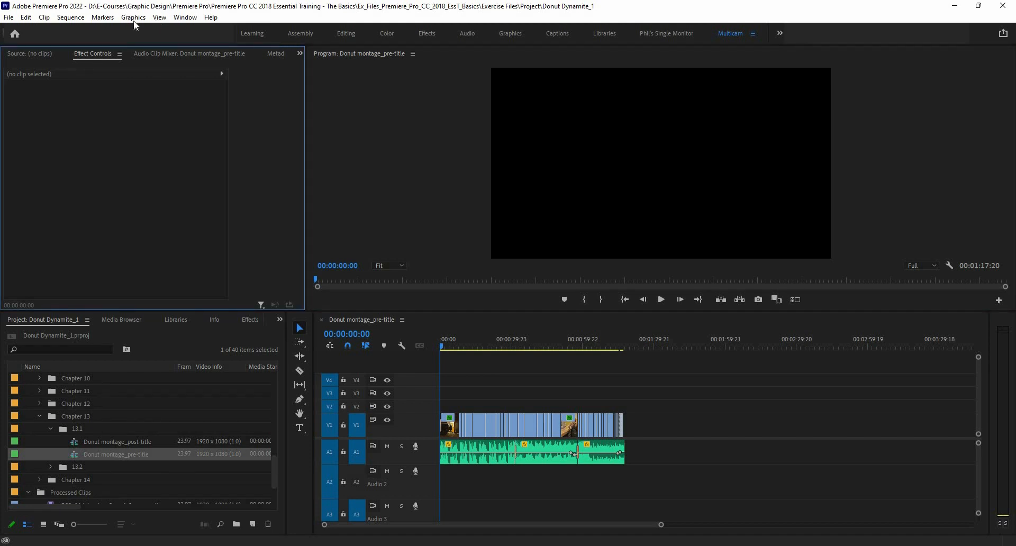
{"action": "left_click", "coordinate": [133, 17]}
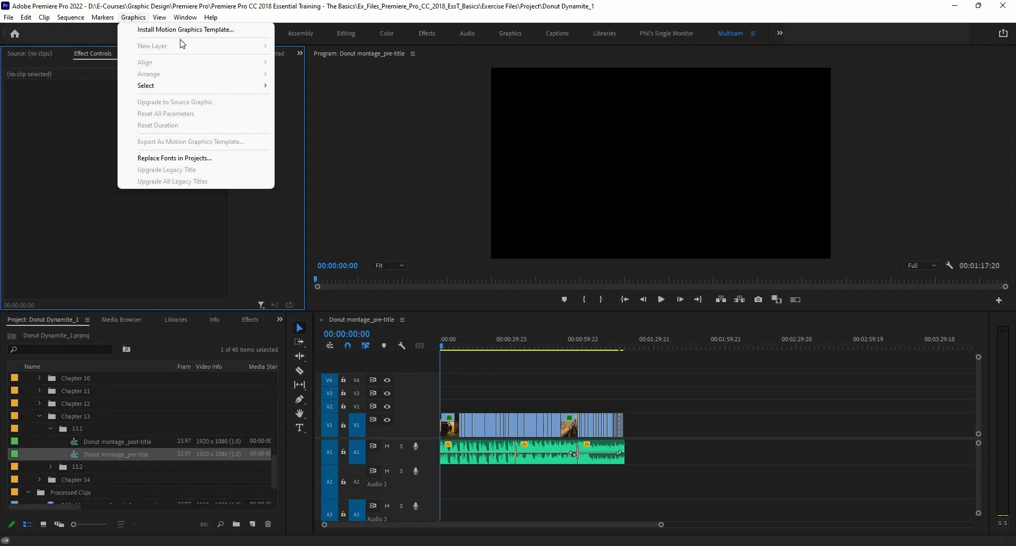
{"action": "mouse_move", "coordinate": [140, 86]}
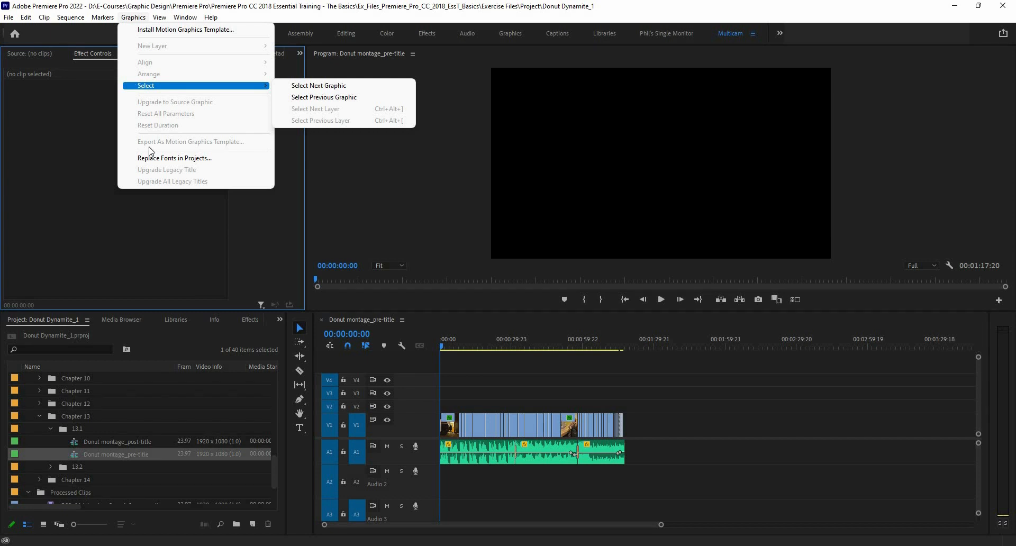
Add a new text graphic layer at the start of the Donut montage_pre-title sequence
{"action": "left_click", "coordinate": [447, 332]}
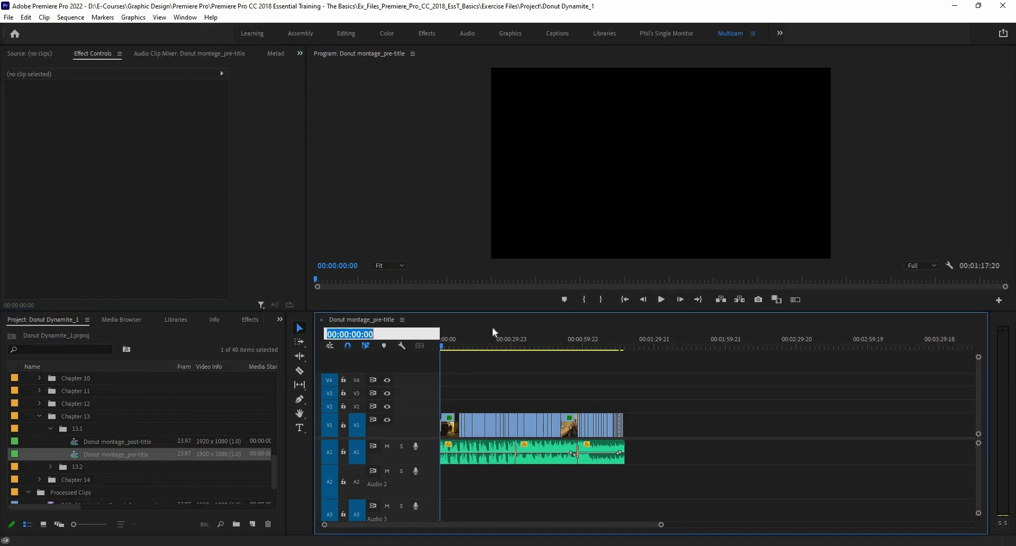
{"action": "left_click", "coordinate": [487, 363]}
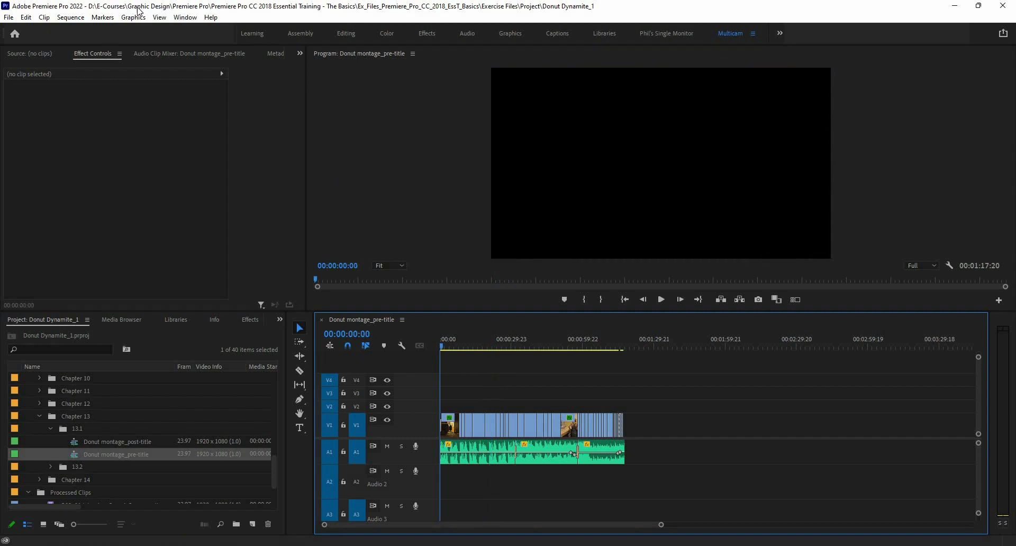
{"action": "left_click", "coordinate": [138, 20]}
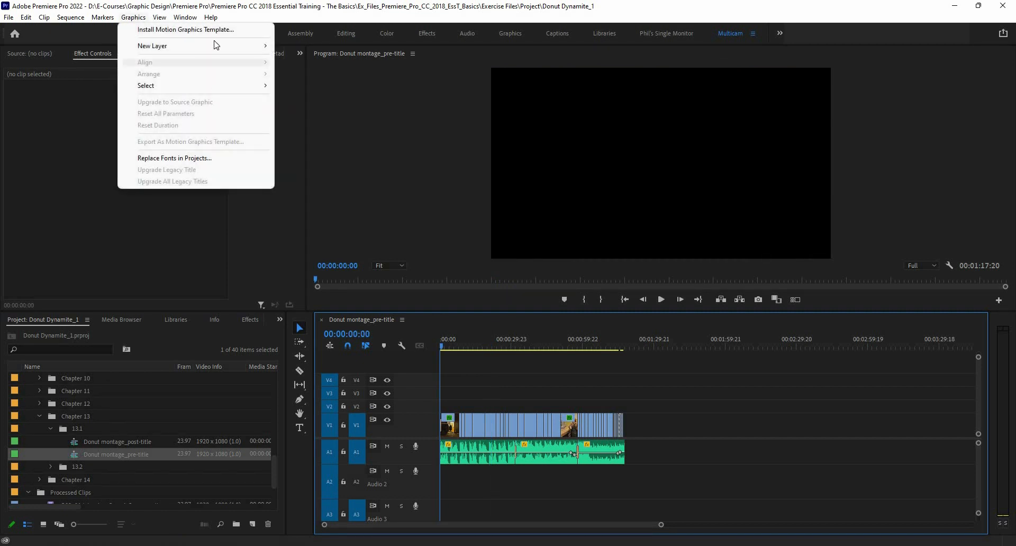
{"action": "mouse_move", "coordinate": [215, 45]}
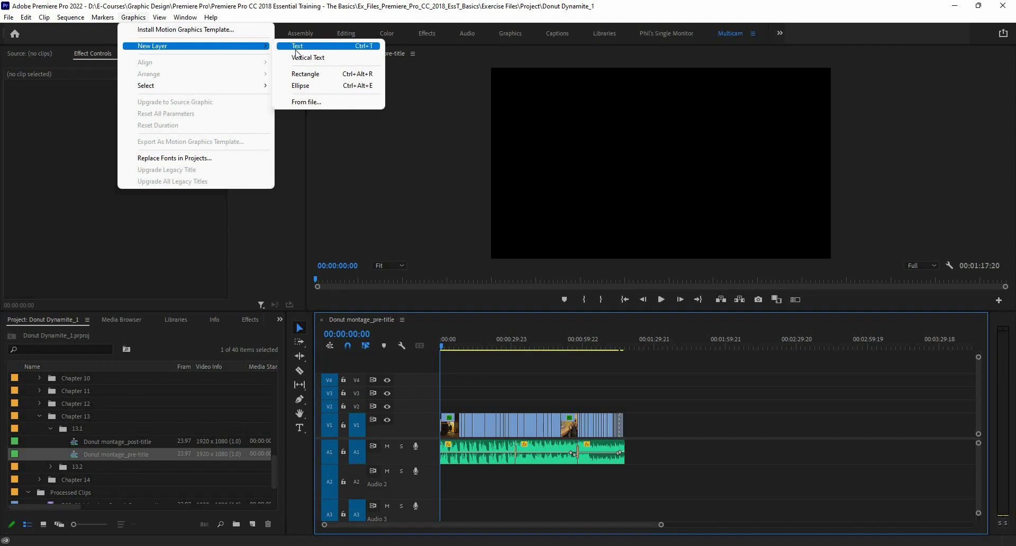
{"action": "left_click", "coordinate": [364, 52]}
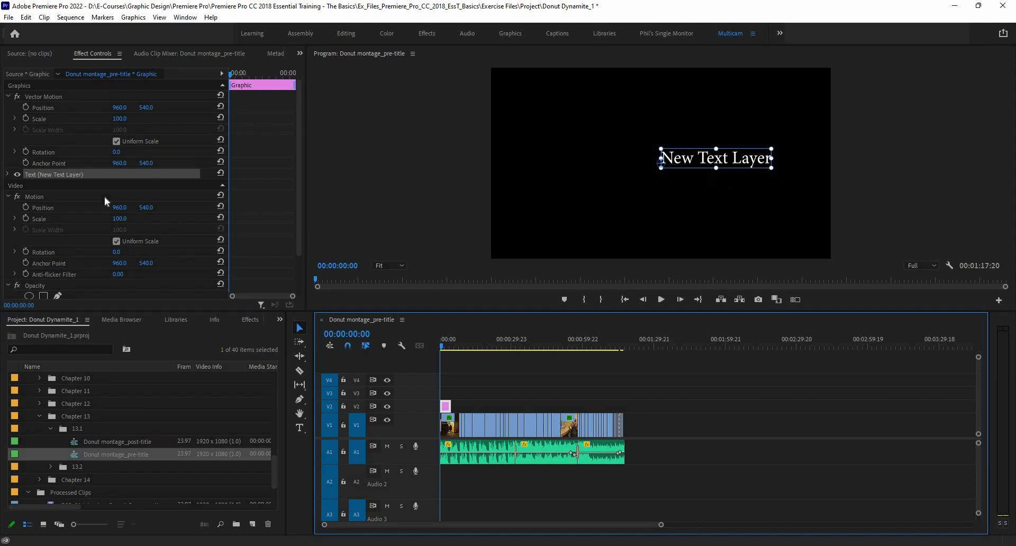
Expand the new text layer's properties and review its Source Text, Appearance and Transform settings
{"action": "scroll", "coordinate": [57, 199], "scroll_direction": "down", "scroll_amount": 2}
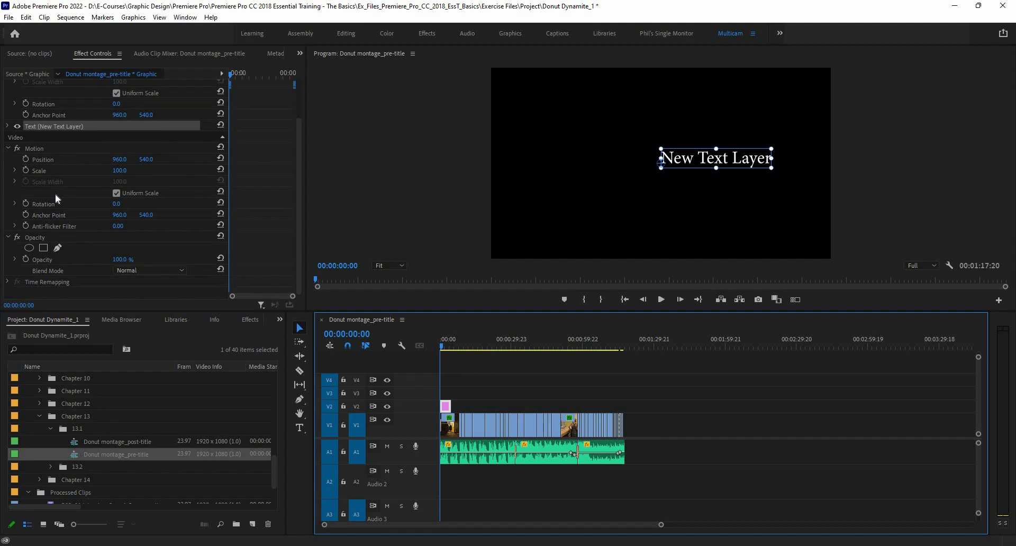
{"action": "scroll", "coordinate": [57, 199], "scroll_direction": "up", "scroll_amount": 2}
{"action": "left_click", "coordinate": [8, 172]}
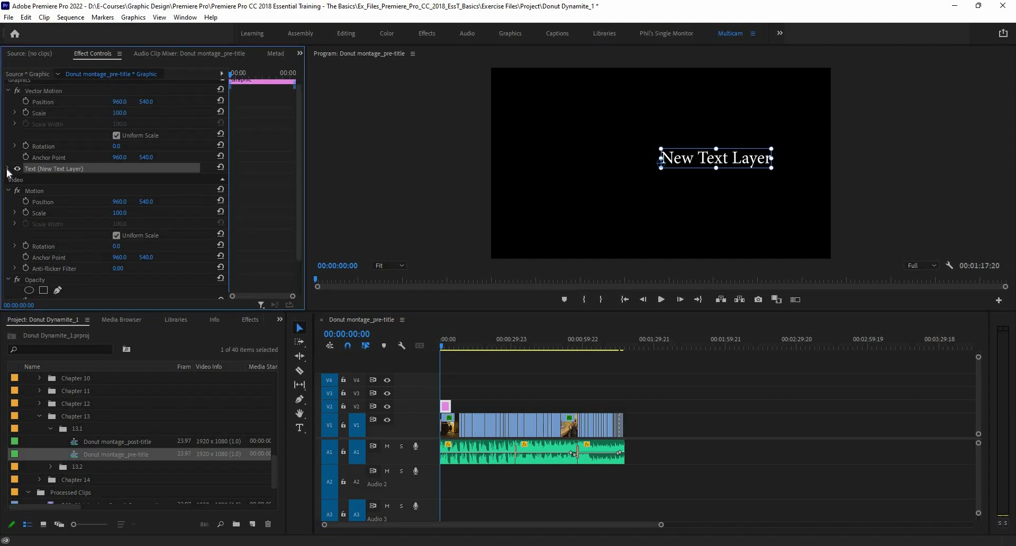
{"action": "left_click", "coordinate": [7, 169]}
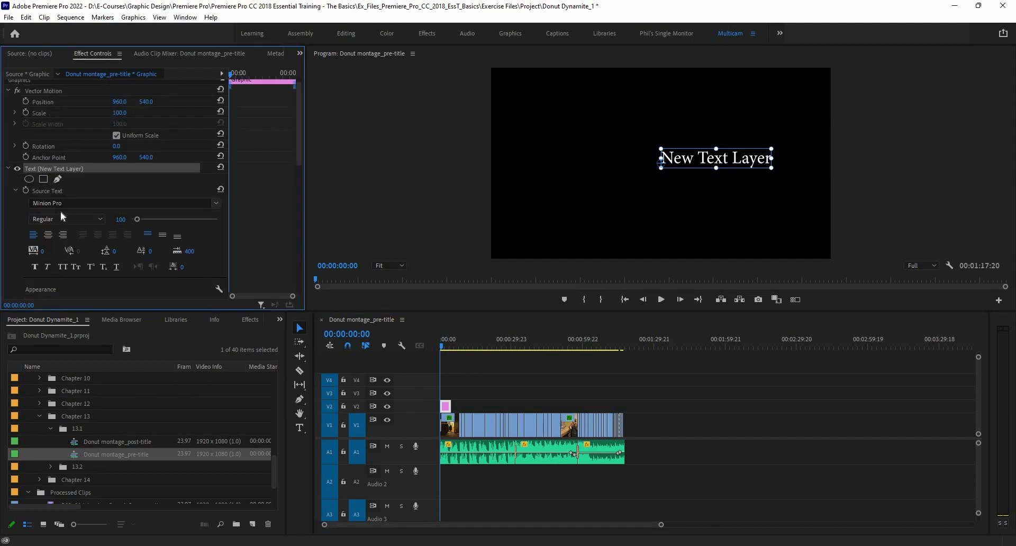
{"action": "scroll", "coordinate": [62, 216], "scroll_direction": "down", "scroll_amount": 8}
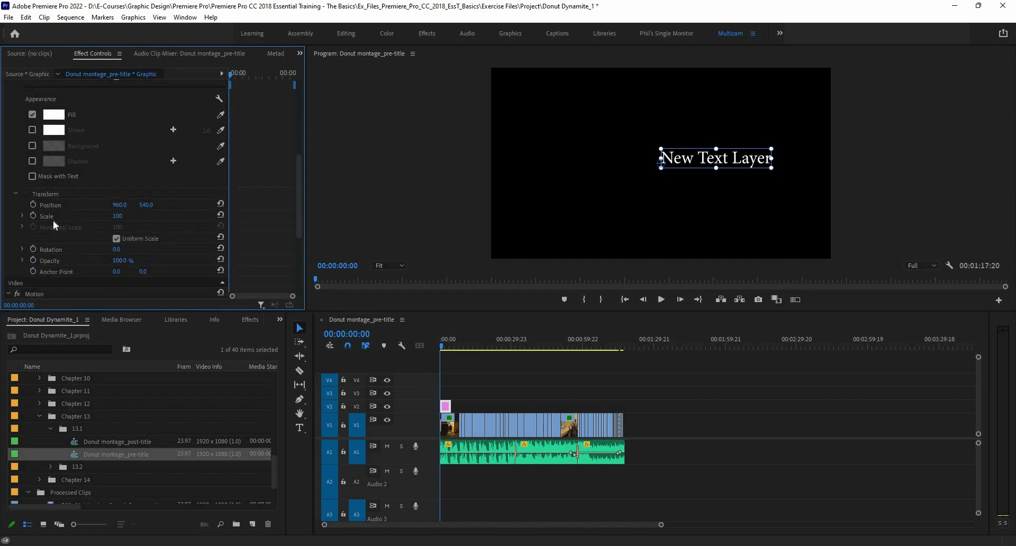
{"action": "scroll", "coordinate": [52, 220], "scroll_direction": "up", "scroll_amount": 7}
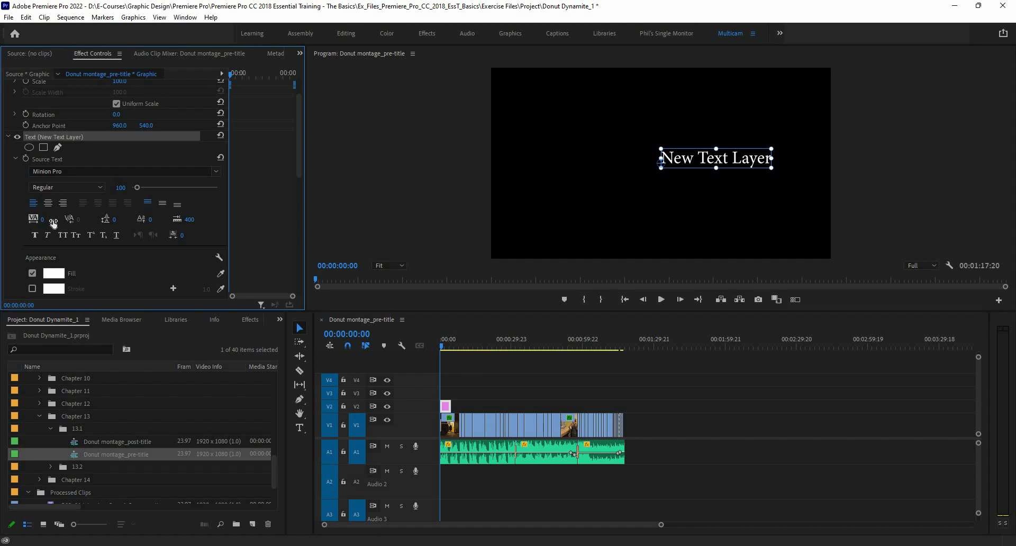
Replace the placeholder text of the new layer with "Donut" and return to the Selection tool
{"action": "double_click", "coordinate": [687, 156]}
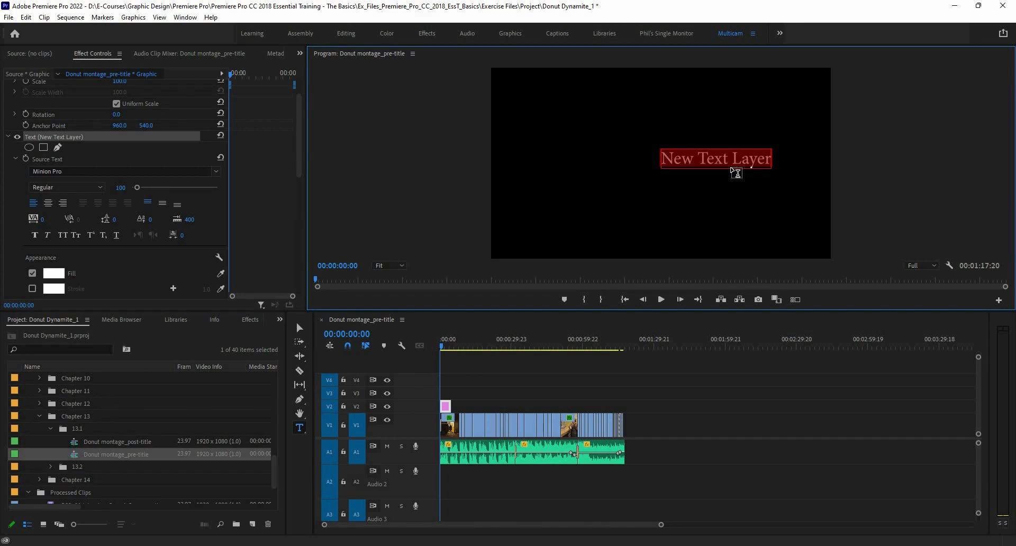
{"action": "type", "text": "Donut"}
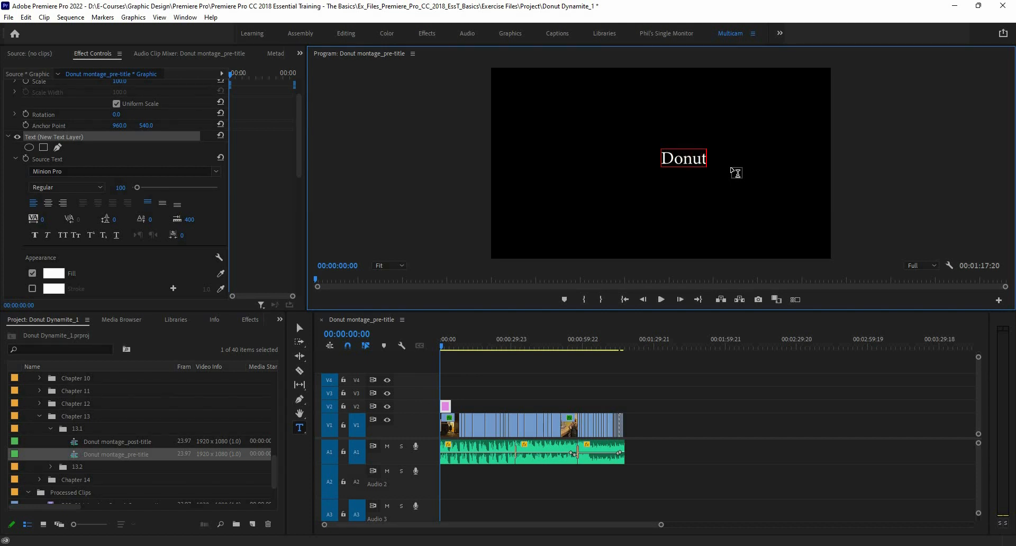
{"action": "left_click", "coordinate": [298, 328]}
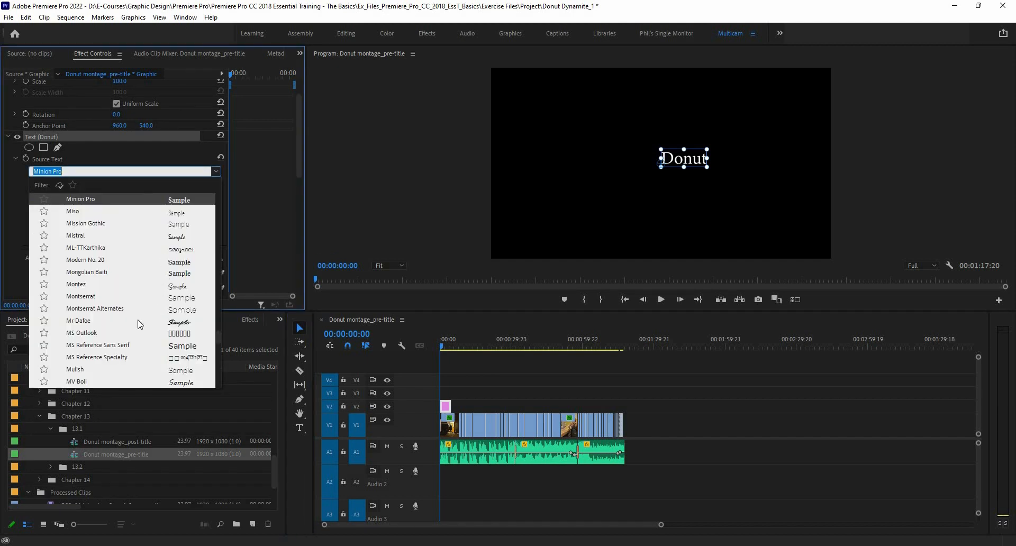
Set the font of the "Donut" text to Squada One
{"action": "scroll", "coordinate": [147, 309], "scroll_direction": "down", "scroll_amount": 4}
{"action": "scroll", "coordinate": [149, 310], "scroll_direction": "down", "scroll_amount": 5}
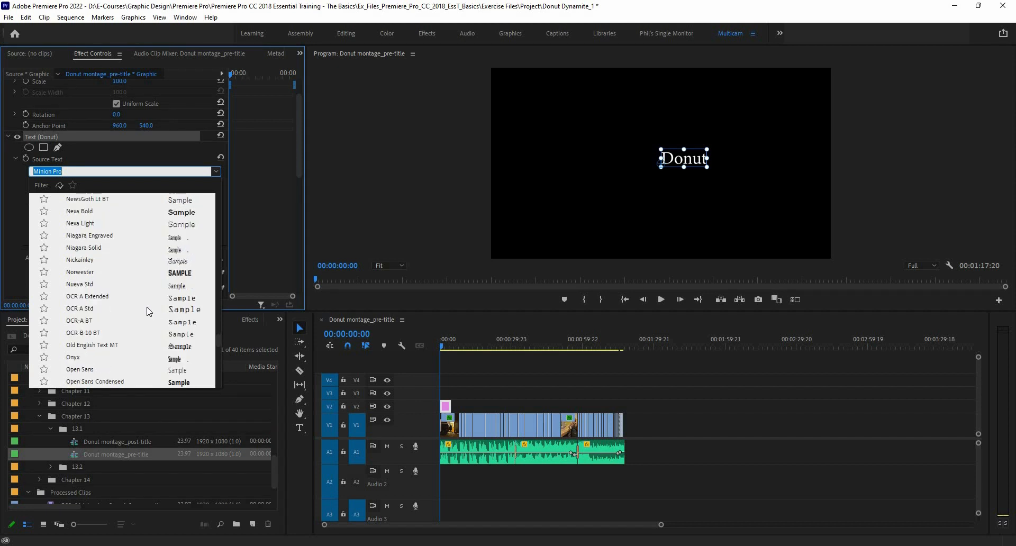
{"action": "scroll", "coordinate": [145, 307], "scroll_direction": "down", "scroll_amount": 5}
{"action": "scroll", "coordinate": [141, 306], "scroll_direction": "down", "scroll_amount": 4}
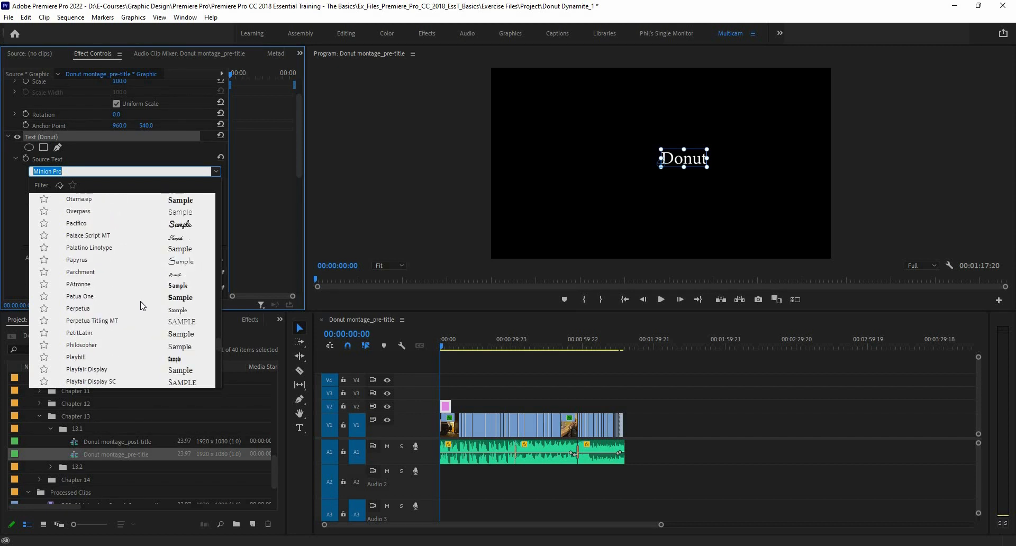
{"action": "scroll", "coordinate": [134, 289], "scroll_direction": "down", "scroll_amount": 3}
{"action": "scroll", "coordinate": [133, 284], "scroll_direction": "down", "scroll_amount": 3}
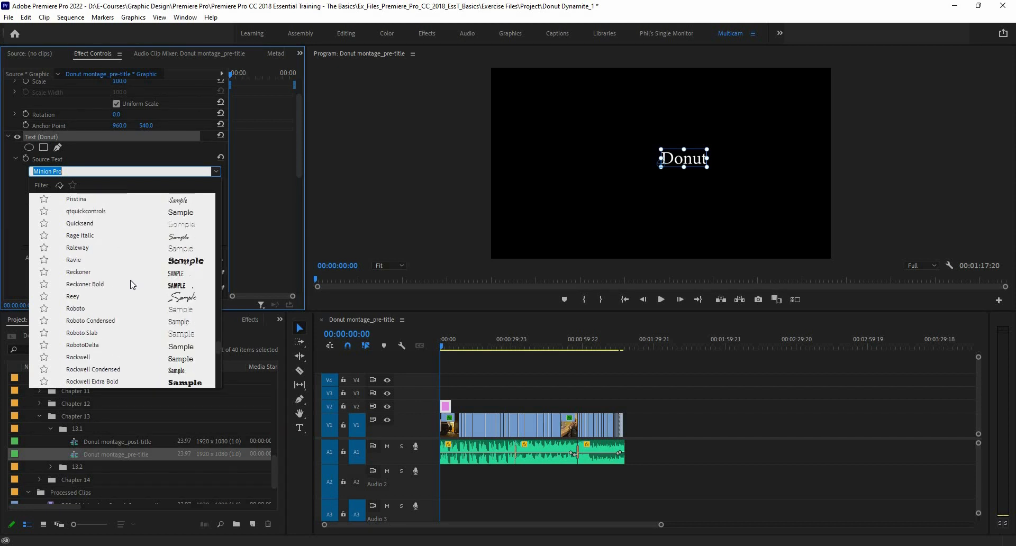
{"action": "scroll", "coordinate": [121, 247], "scroll_direction": "down", "scroll_amount": 3}
{"action": "scroll", "coordinate": [121, 270], "scroll_direction": "down", "scroll_amount": 6}
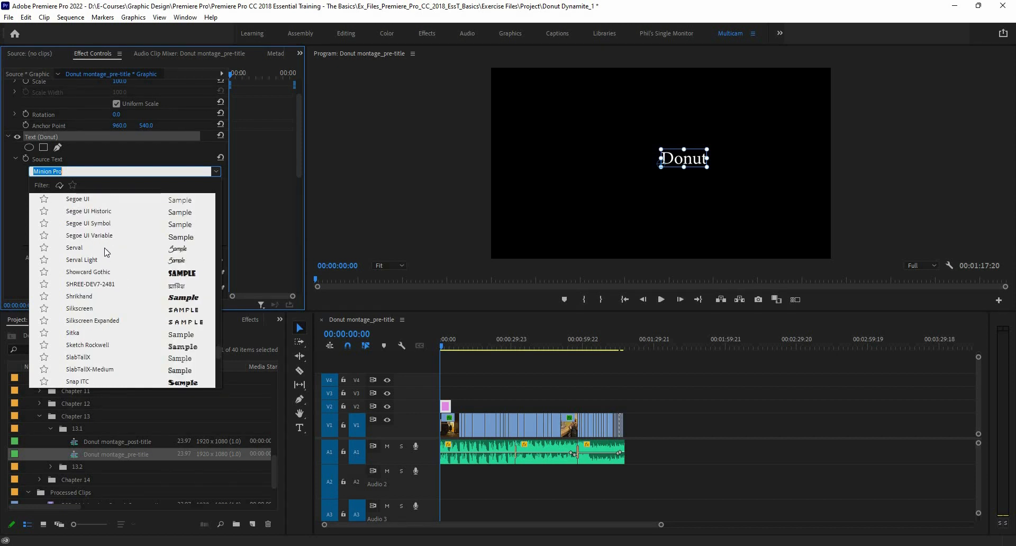
{"action": "scroll", "coordinate": [106, 252], "scroll_direction": "down", "scroll_amount": 6}
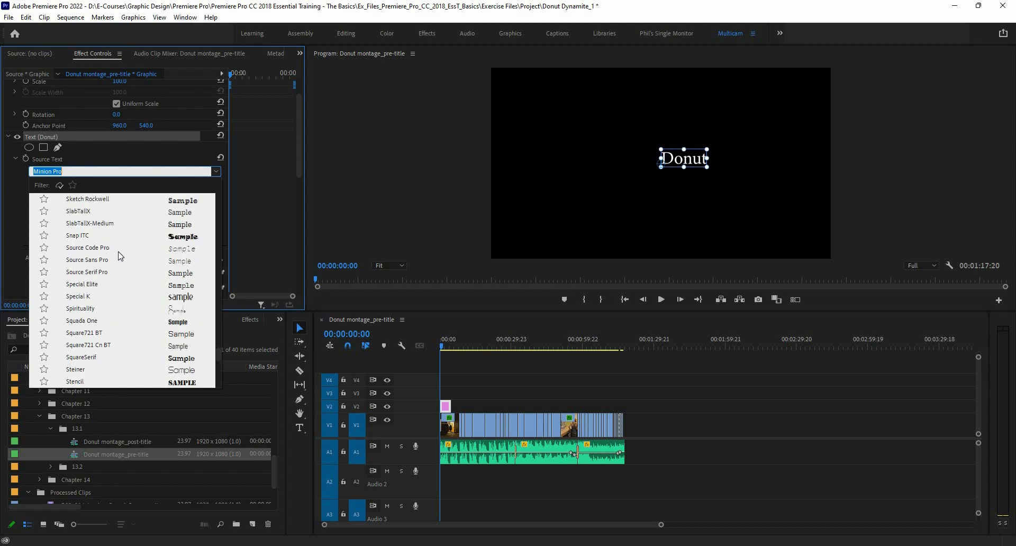
{"action": "left_click", "coordinate": [121, 253]}
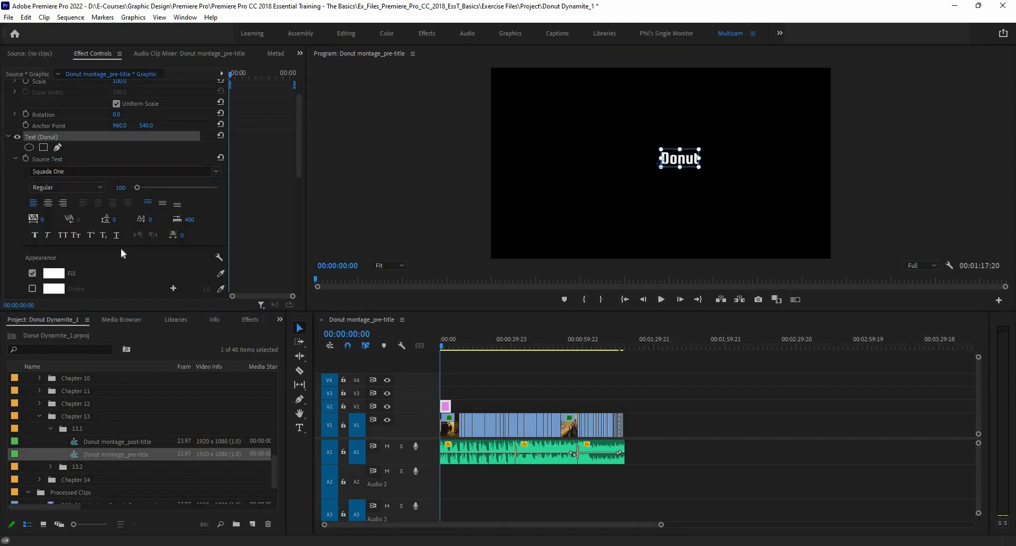
Change the "Donut" text's fill color to a dark golden yellow and set its tracking to 48
{"action": "left_click", "coordinate": [55, 275]}
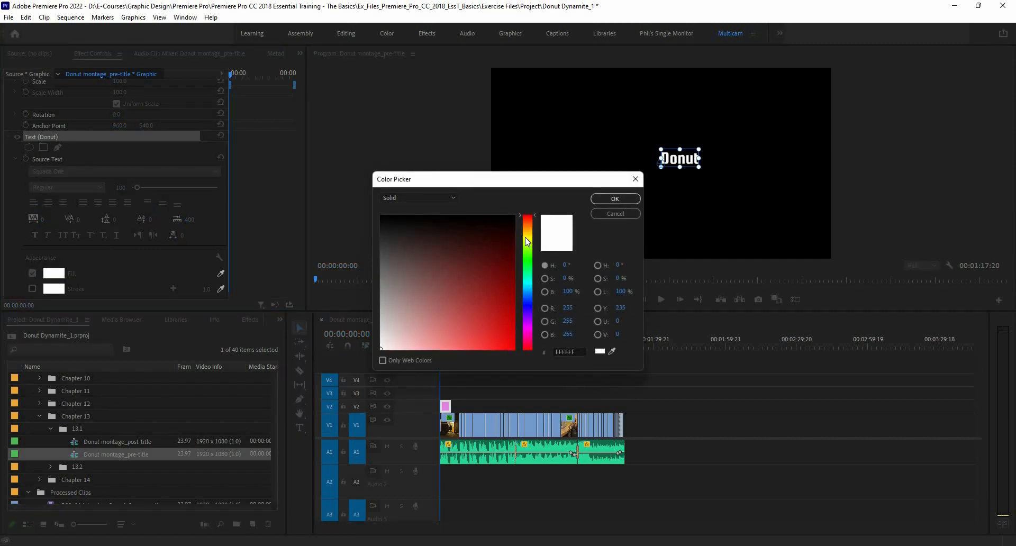
{"action": "left_click", "coordinate": [526, 238]}
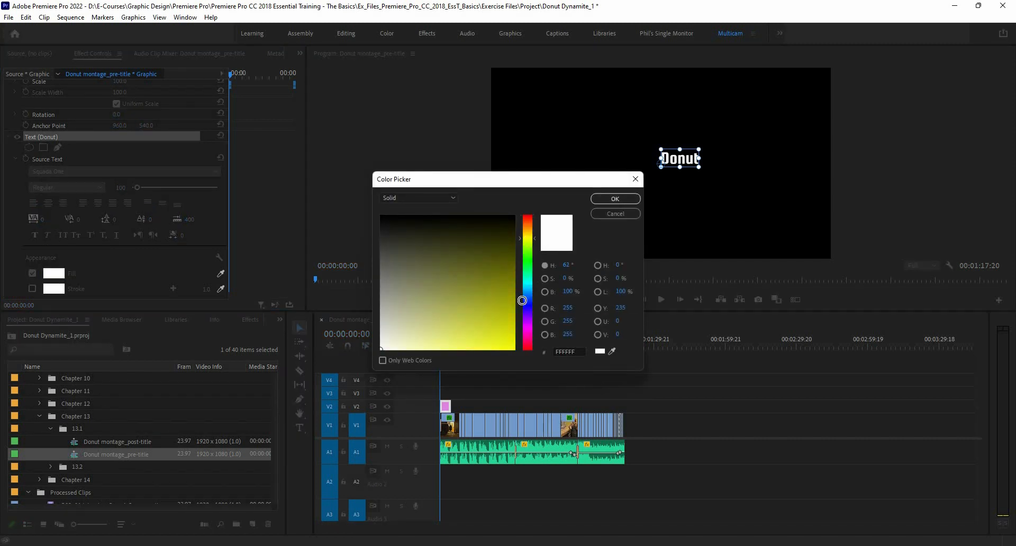
{"action": "left_click_drag", "start_coordinate": [521, 301], "coordinate": [525, 335]}
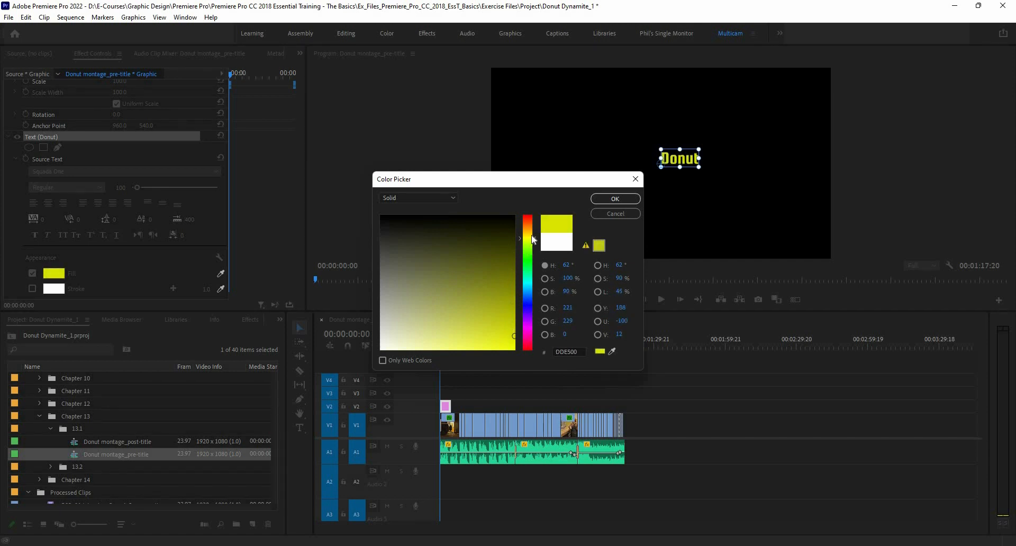
{"action": "left_click_drag", "start_coordinate": [533, 239], "coordinate": [533, 234]}
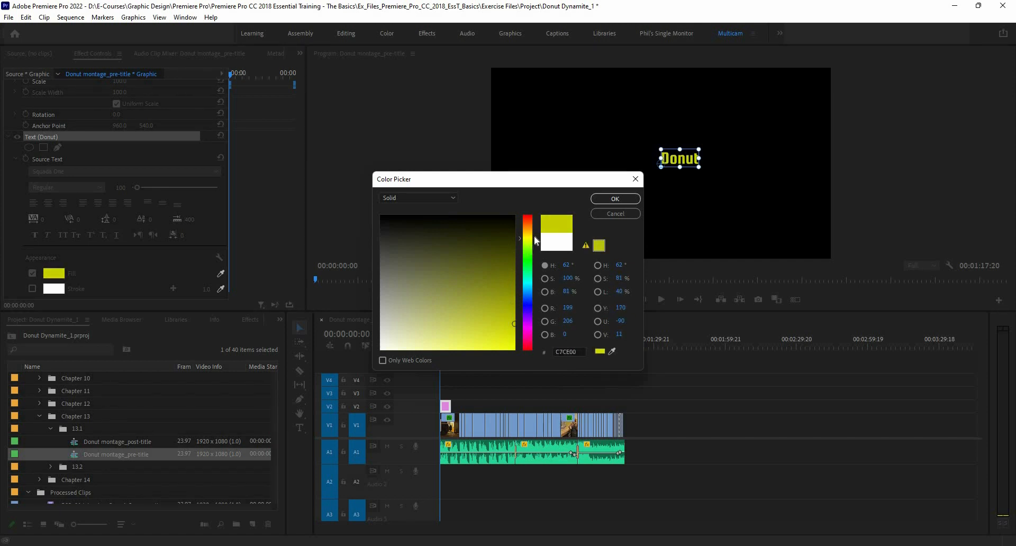
{"action": "left_click", "coordinate": [603, 199]}
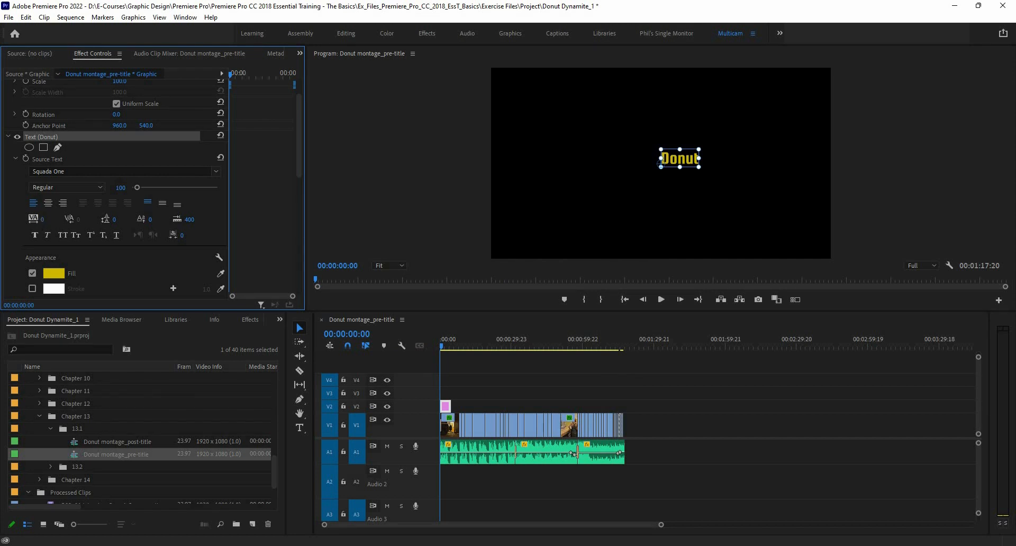
{"action": "left_click_drag", "start_coordinate": [41, 219], "coordinate": [78, 231]}
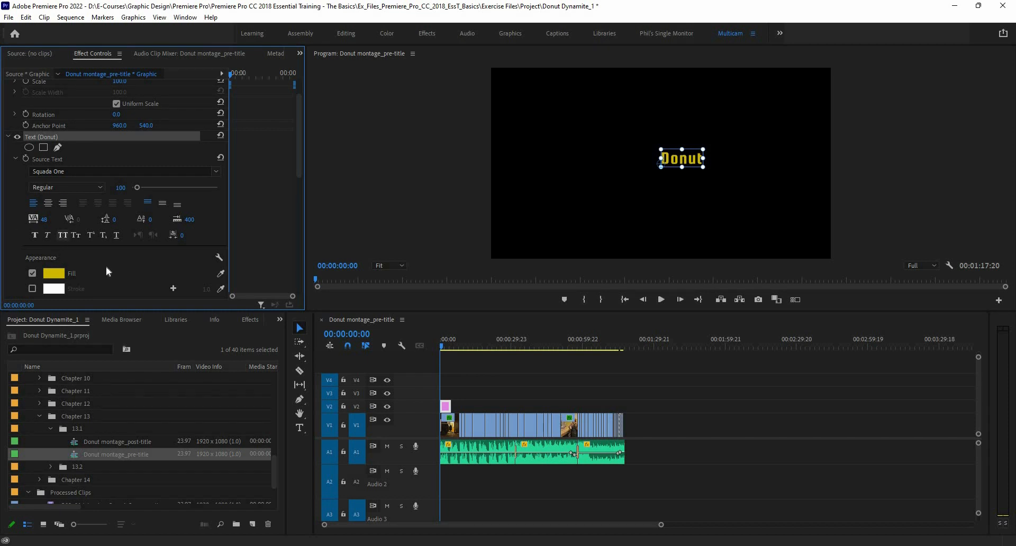
Enable a white stroke on the "Donut" text with a width of 4.0
{"action": "scroll", "coordinate": [73, 182], "scroll_direction": "down", "scroll_amount": 4}
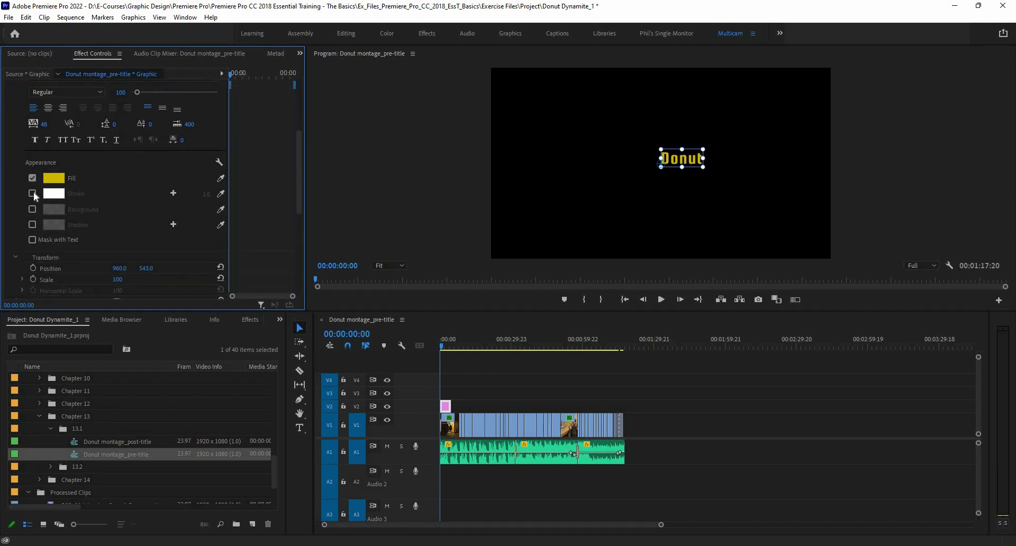
{"action": "left_click", "coordinate": [32, 194]}
{"action": "left_click", "coordinate": [195, 190]}
{"action": "type", "text": "3"}
{"action": "key", "text": "Return"}
Maximize the Program monitor to inspect the outlined title up close, and restore the normal panel layout
{"action": "key", "text": "grave"}
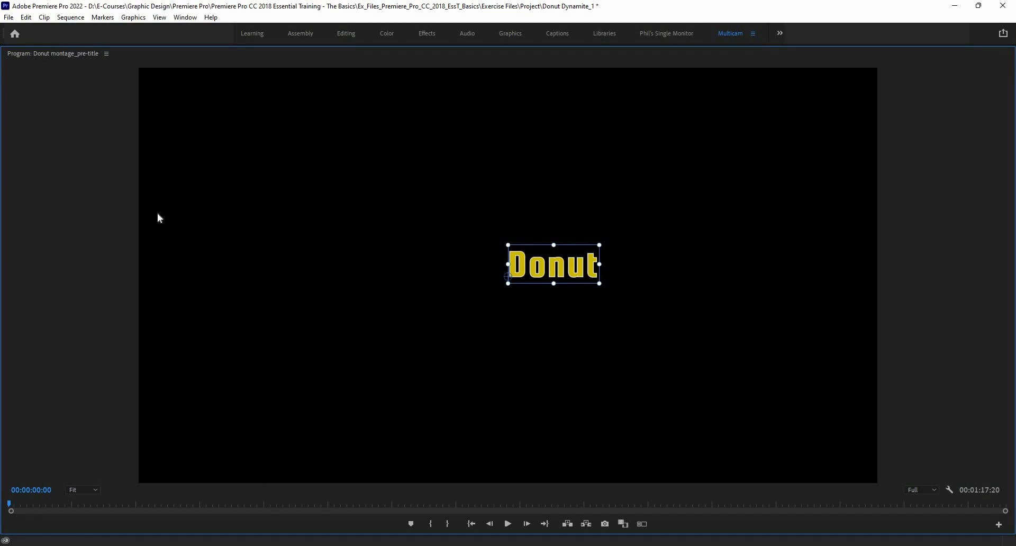
{"action": "key", "text": "grave"}
{"action": "left_click", "coordinate": [249, 157]}
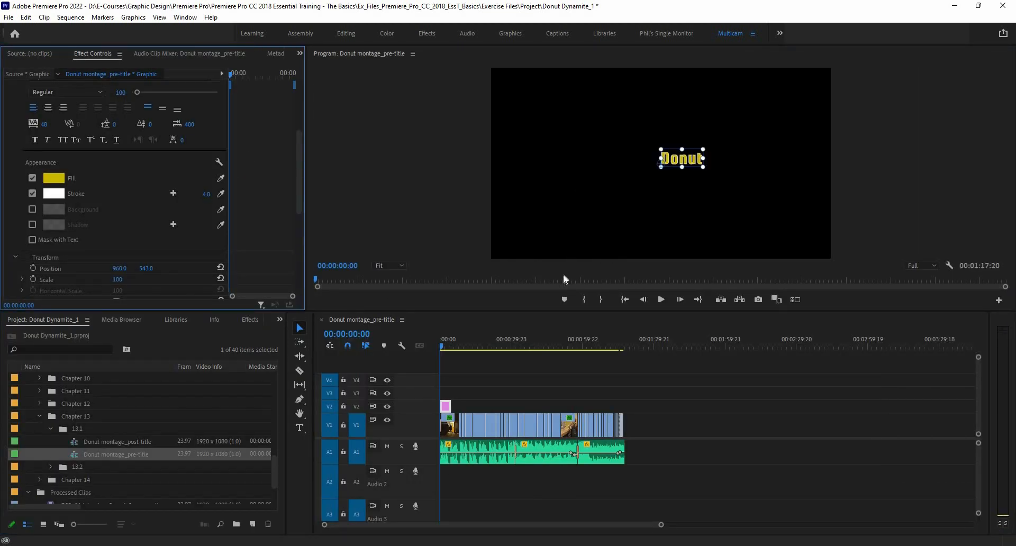
Turn on the shadow of the "Donut" text to preview its options, and turn it off again
{"action": "key", "text": "grave"}
{"action": "key", "text": "grave"}
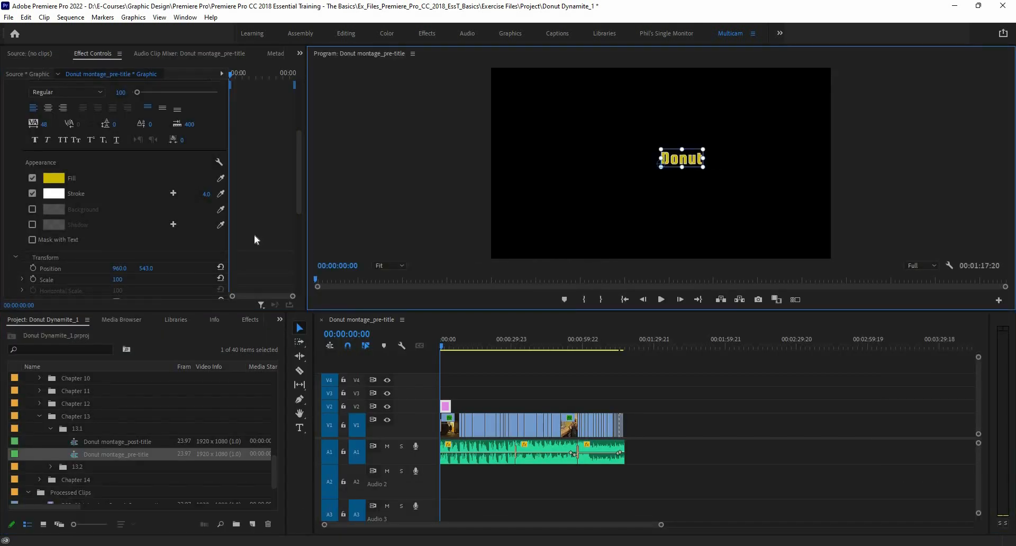
{"action": "left_click", "coordinate": [33, 226]}
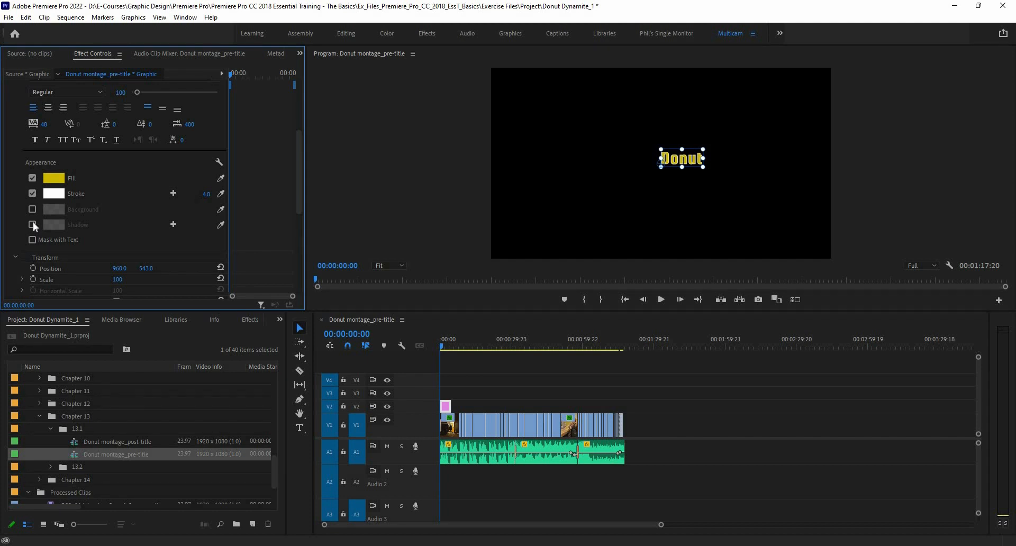
{"action": "left_click", "coordinate": [34, 226]}
{"action": "scroll", "coordinate": [72, 218], "scroll_direction": "down", "scroll_amount": 2}
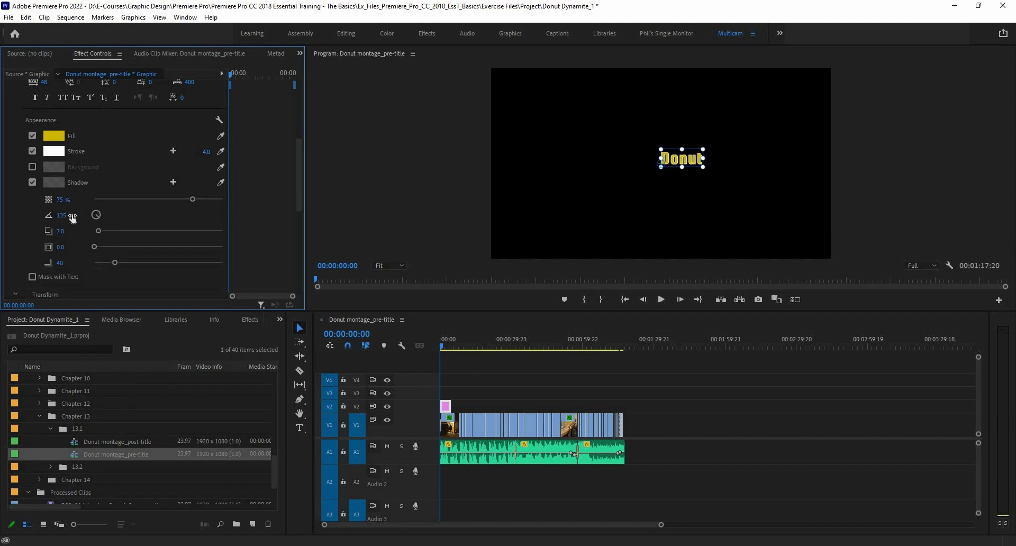
{"action": "left_click", "coordinate": [33, 183]}
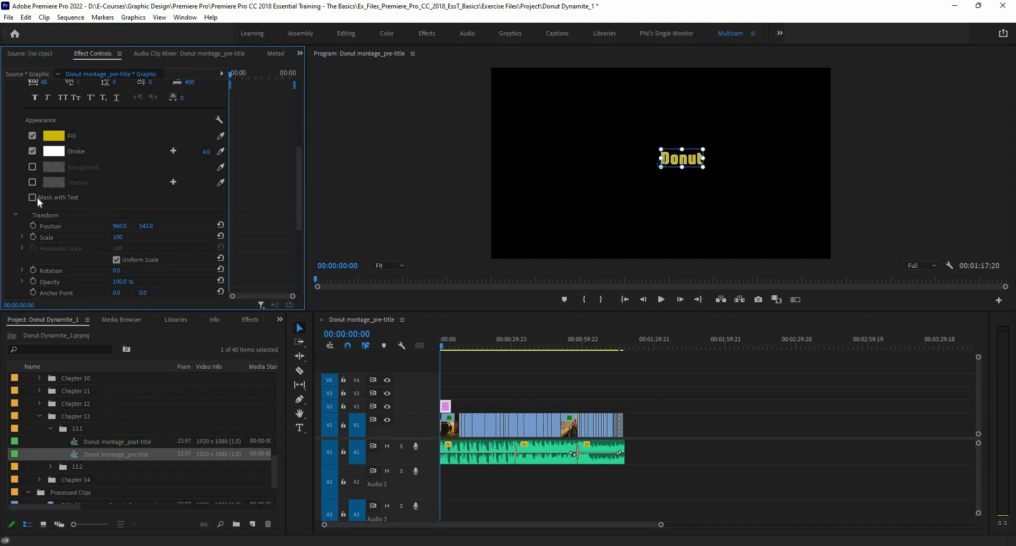
Move the "Donut" text to the middle of the frame in the enlarged Program monitor, at about 867, 565
{"action": "scroll", "coordinate": [37, 198], "scroll_direction": "down", "scroll_amount": 3}
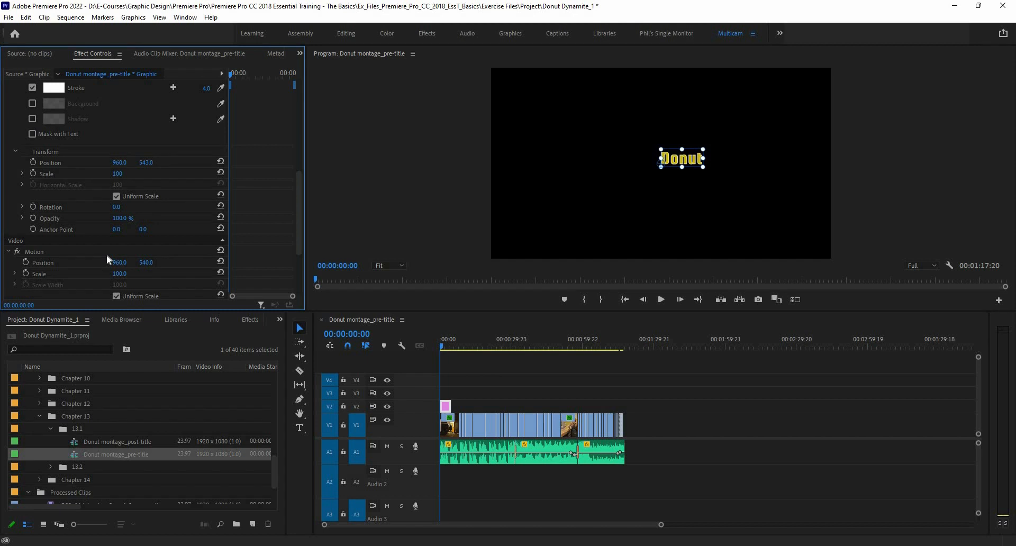
{"action": "scroll", "coordinate": [113, 222], "scroll_direction": "down", "scroll_amount": 3}
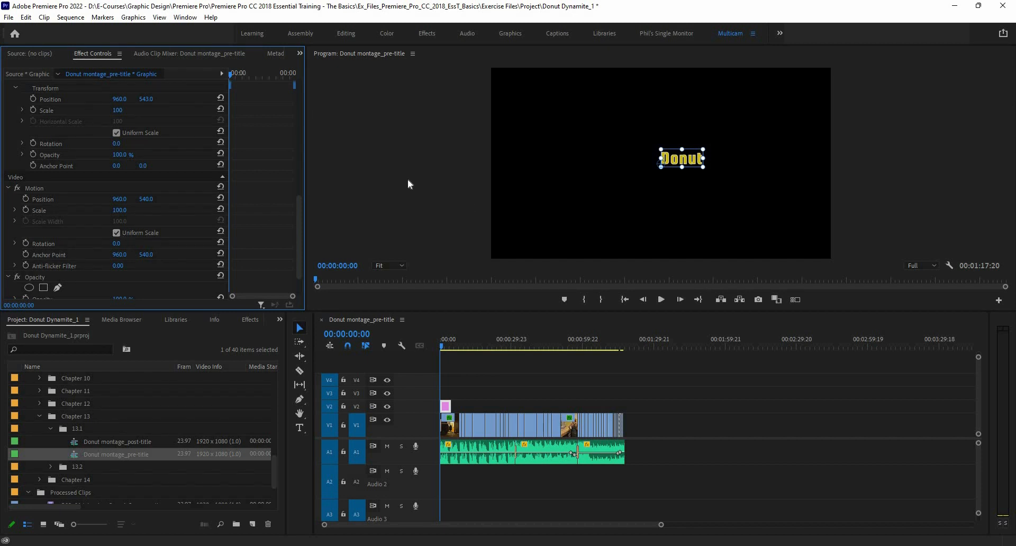
{"action": "key", "text": "grave"}
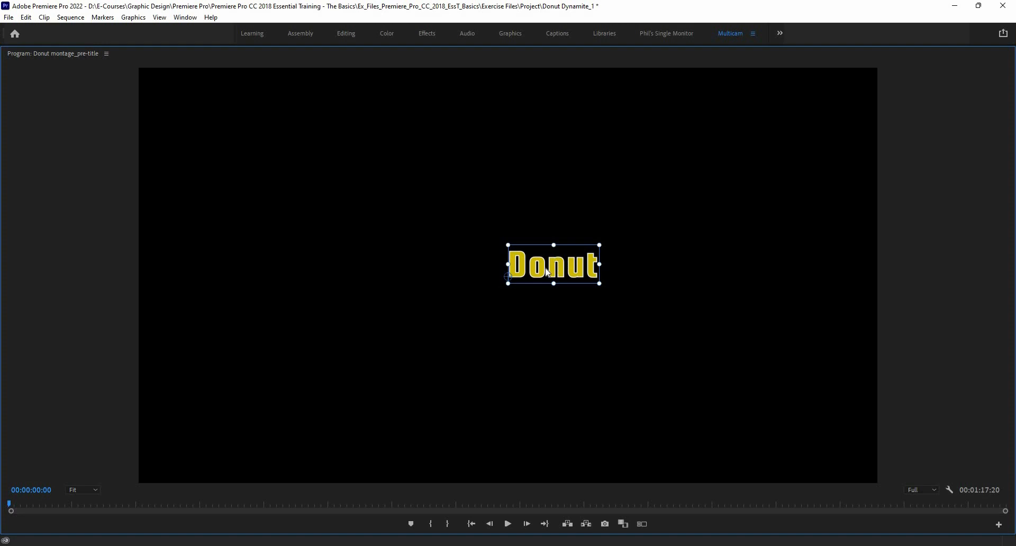
{"action": "left_click_drag", "start_coordinate": [520, 271], "coordinate": [502, 278]}
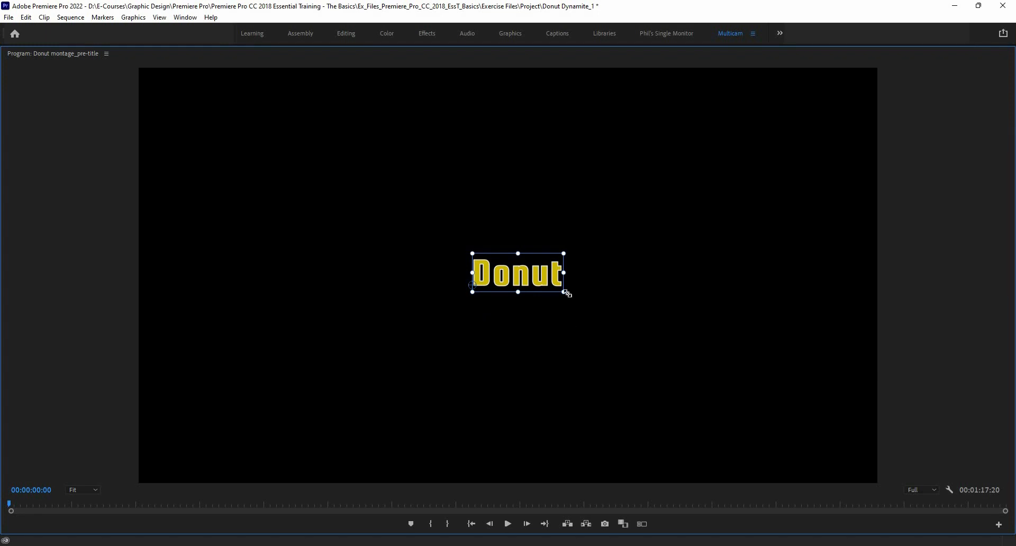
Try scaling and rotating the "Donut" text with its bounding box in the Program monitor
{"action": "left_click_drag", "start_coordinate": [565, 292], "coordinate": [599, 319]}
{"action": "left_click_drag", "start_coordinate": [538, 302], "coordinate": [514, 294]}
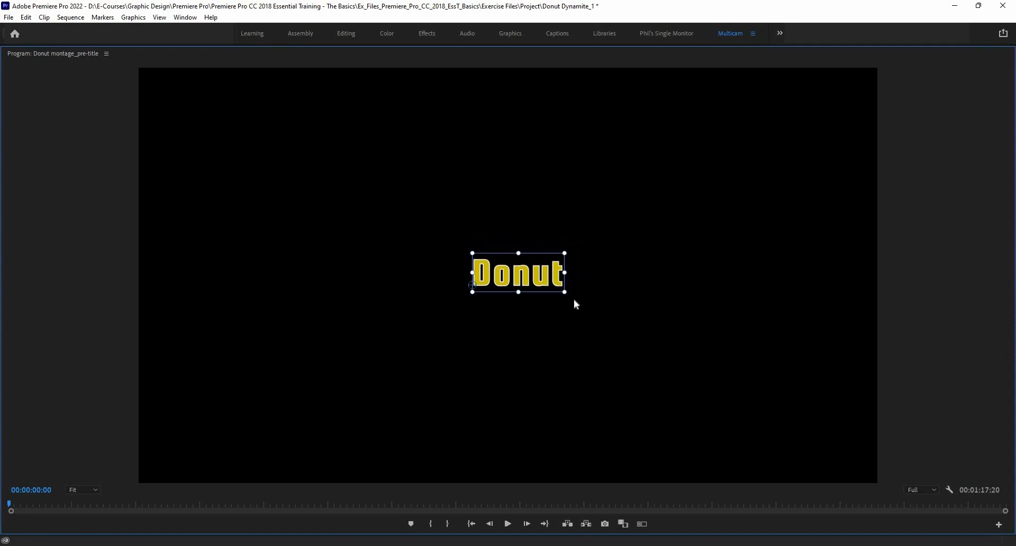
{"action": "left_click_drag", "start_coordinate": [570, 296], "coordinate": [487, 344]}
{"action": "mouse_move", "coordinate": [583, 313]}
{"action": "left_mouse_down"}
{"action": "mouse_move", "coordinate": [589, 284]}
{"action": "mouse_move", "coordinate": [585, 331]}
{"action": "left_mouse_up"}
{"action": "left_click", "coordinate": [584, 330]}
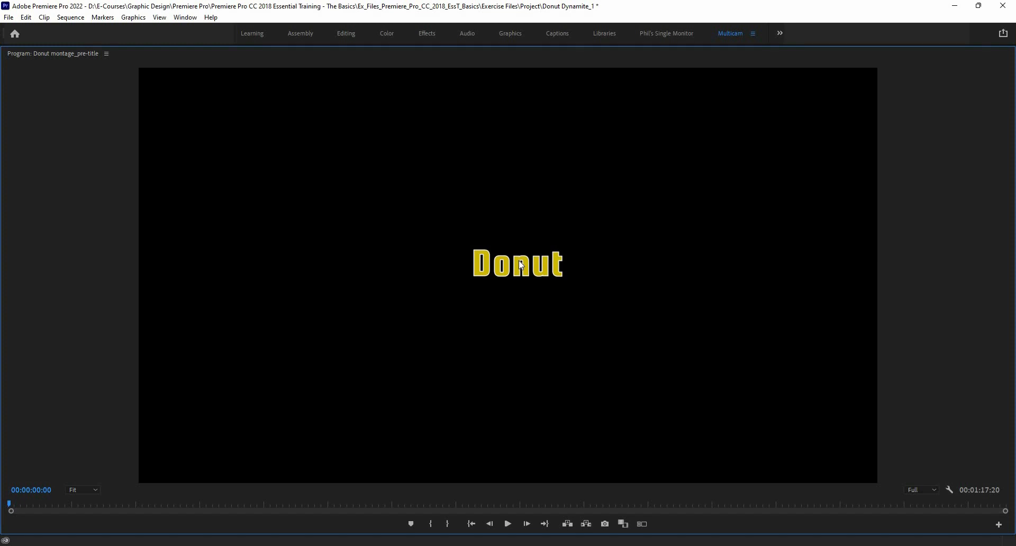
Open the "Donut" text for editing with a text cursor inside the word, and leave text editing
{"action": "left_click", "coordinate": [476, 275]}
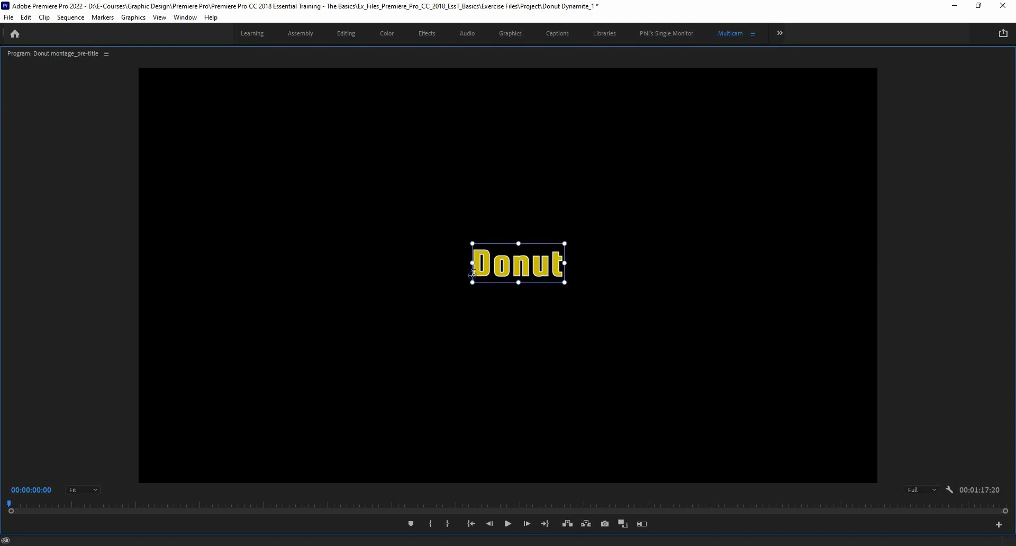
{"action": "double_click", "coordinate": [509, 260]}
{"action": "left_click", "coordinate": [509, 259]}
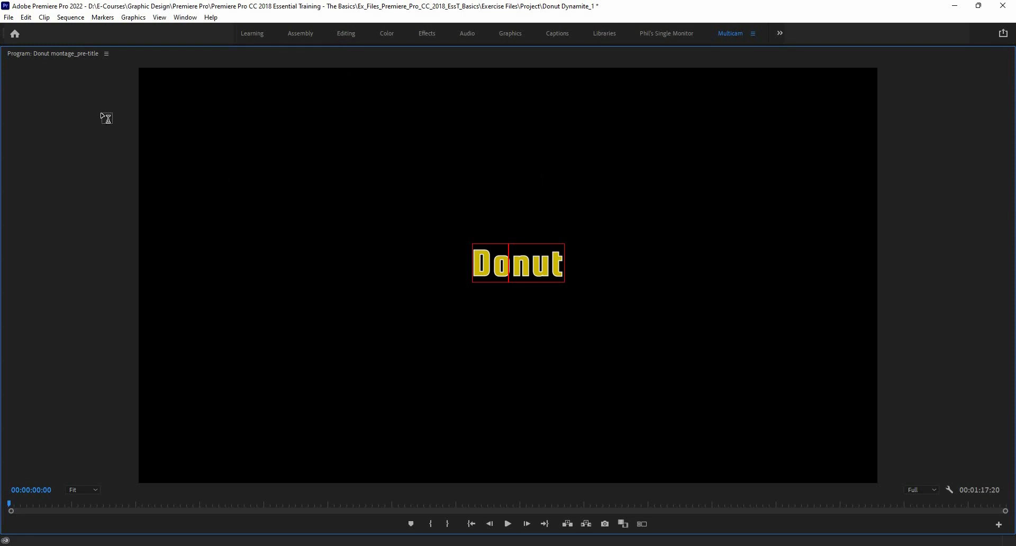
{"action": "key", "text": "Left"}
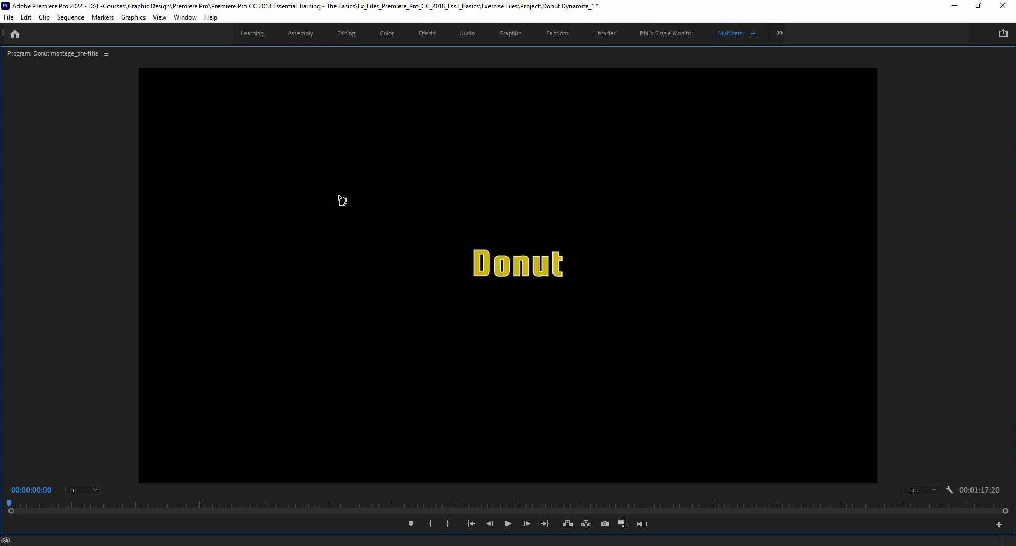
{"action": "left_click", "coordinate": [931, 154]}
{"action": "left_click", "coordinate": [931, 158]}
{"action": "key", "text": "Escape"}
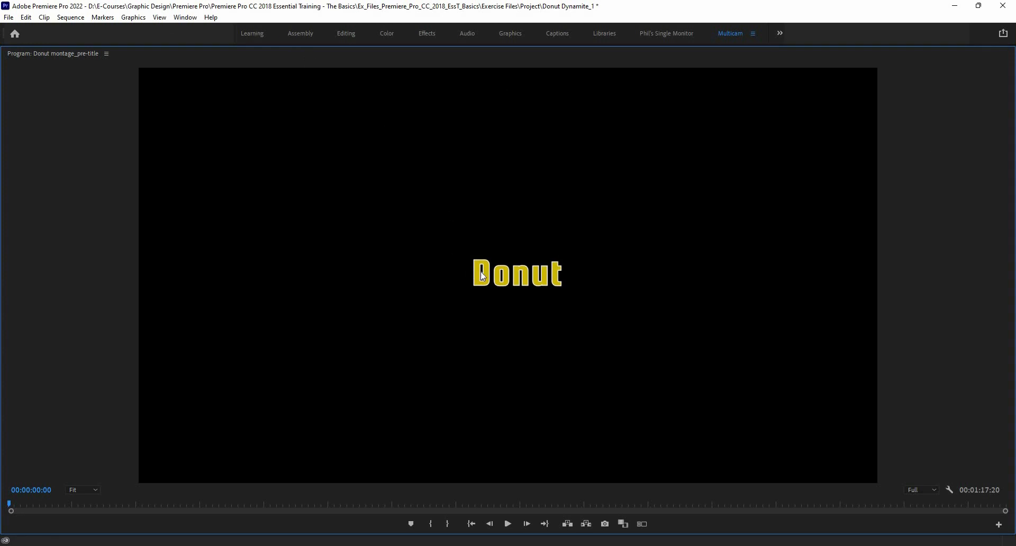
Try moving the "Donut" text's anchor point around the middle of the word, and restore the normal panel layout
{"action": "left_click", "coordinate": [482, 288]}
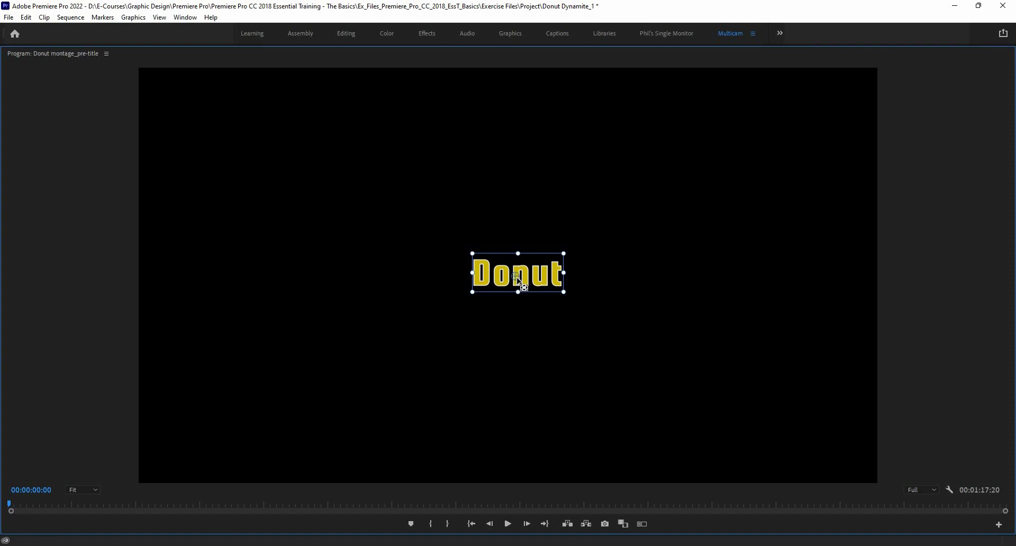
{"action": "left_click_drag", "start_coordinate": [518, 278], "coordinate": [519, 271]}
{"action": "key", "text": "grave"}
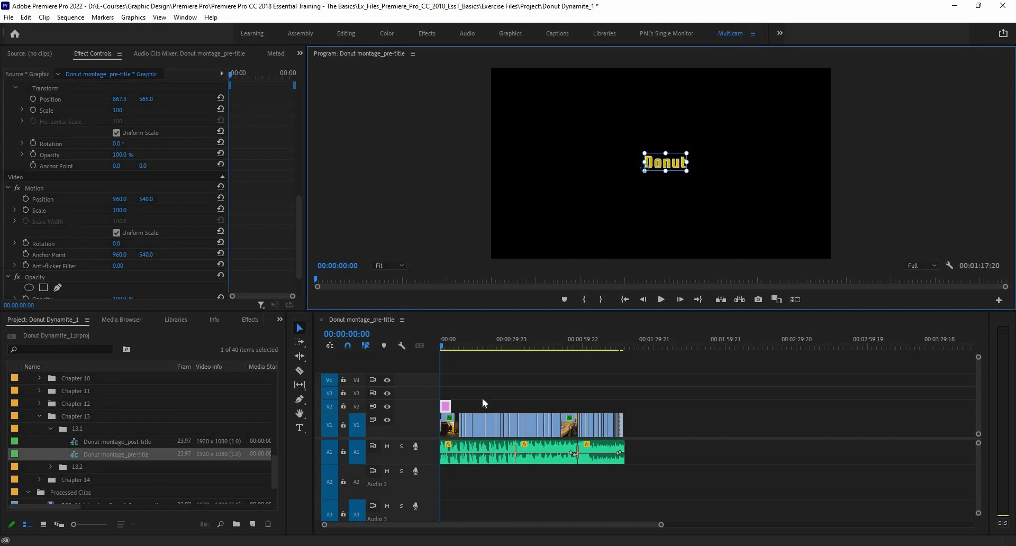
Add a new horizontal text layer with no clip selected, as a separate graphic clip above the "Donut" clip
{"action": "left_click", "coordinate": [462, 379]}
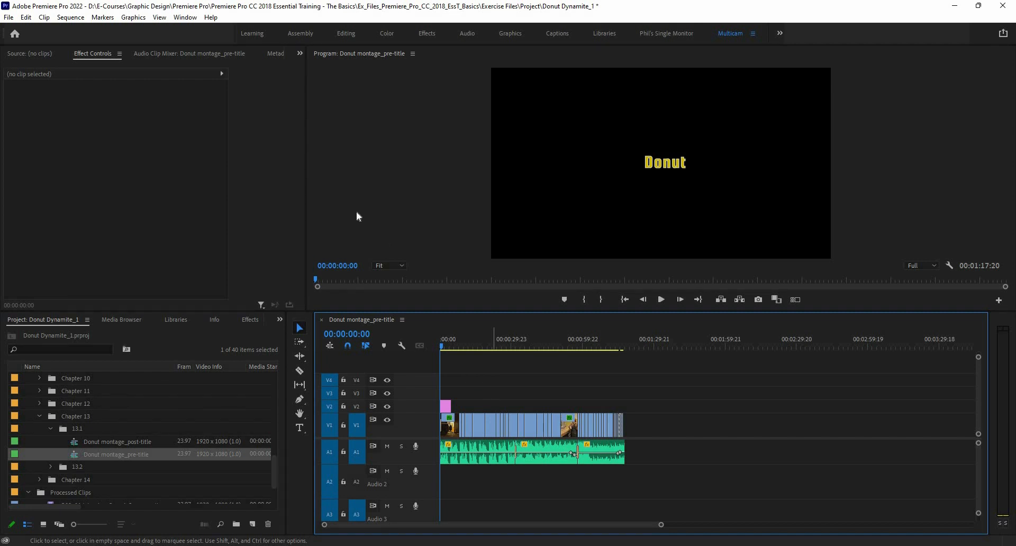
{"action": "left_click", "coordinate": [133, 16]}
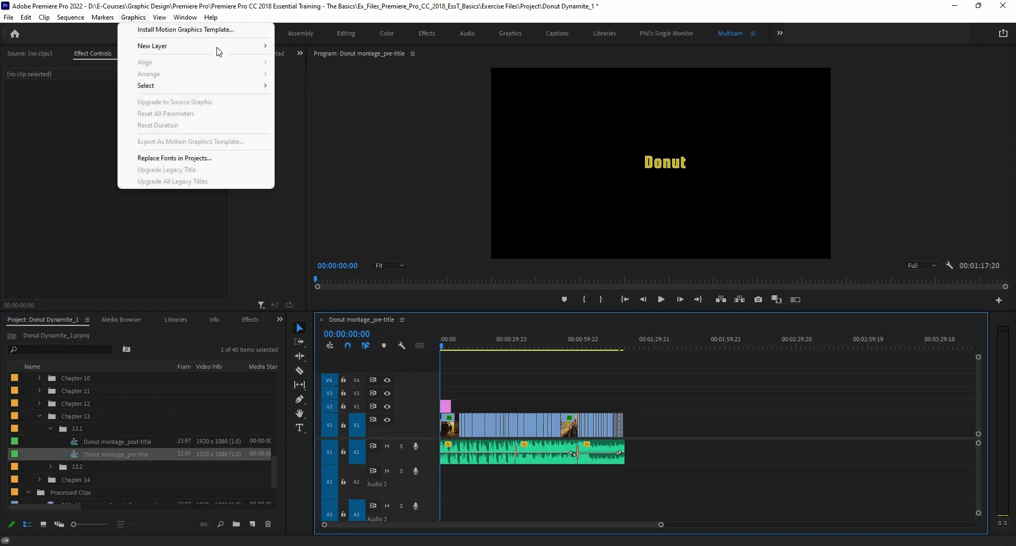
{"action": "left_click", "coordinate": [220, 47]}
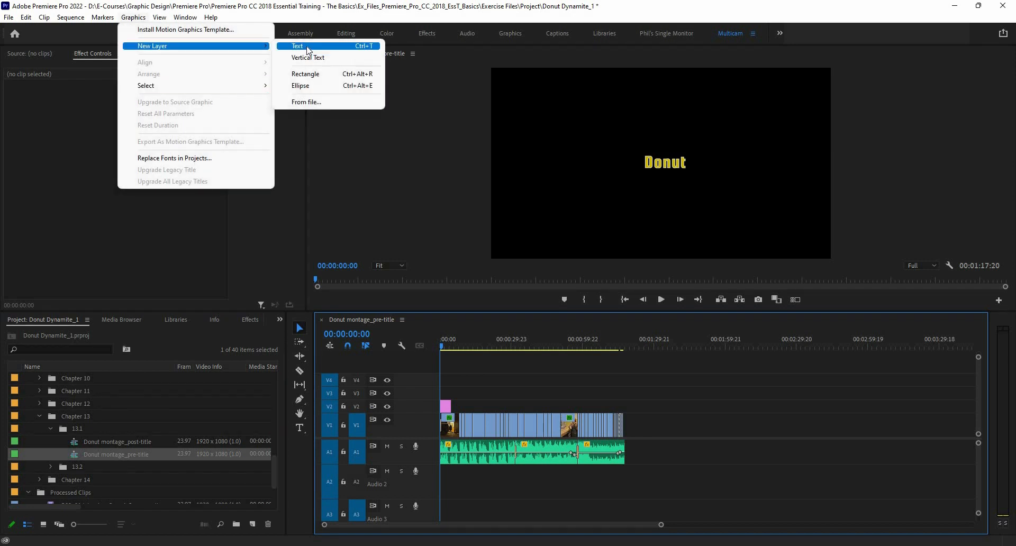
{"action": "left_click", "coordinate": [307, 47]}
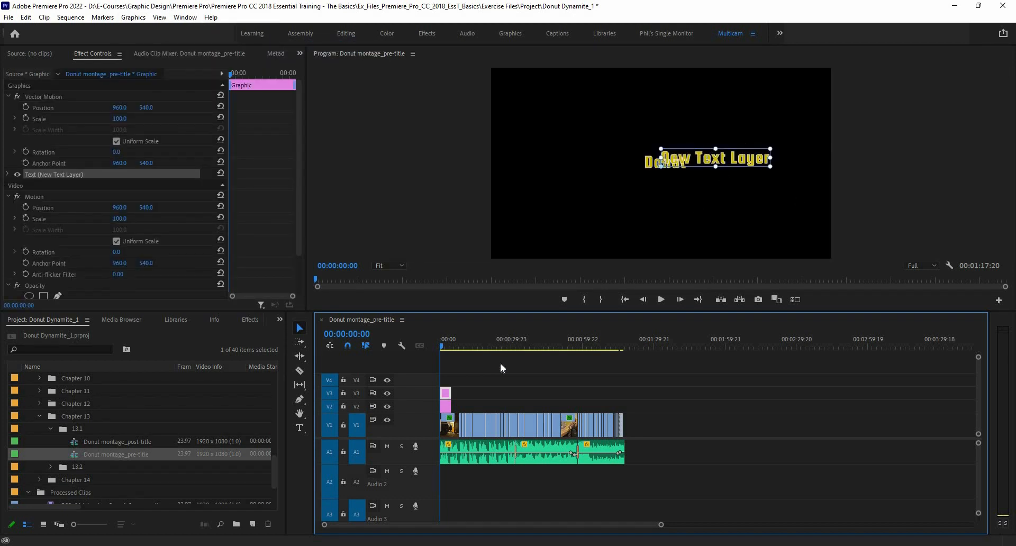
{"action": "left_click", "coordinate": [472, 392]}
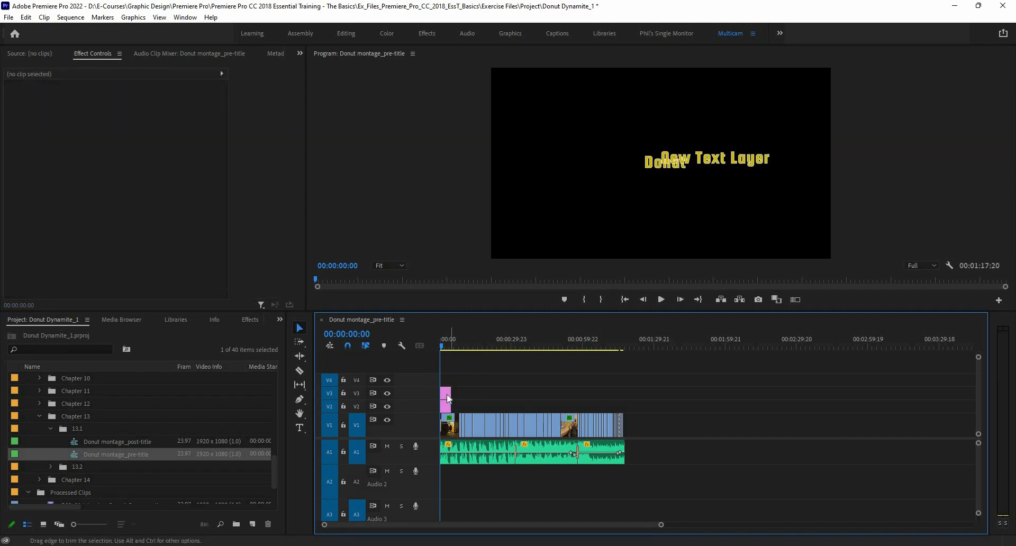
Delete the separate "New Text Layer" clip from track V3
{"action": "left_click", "coordinate": [448, 394]}
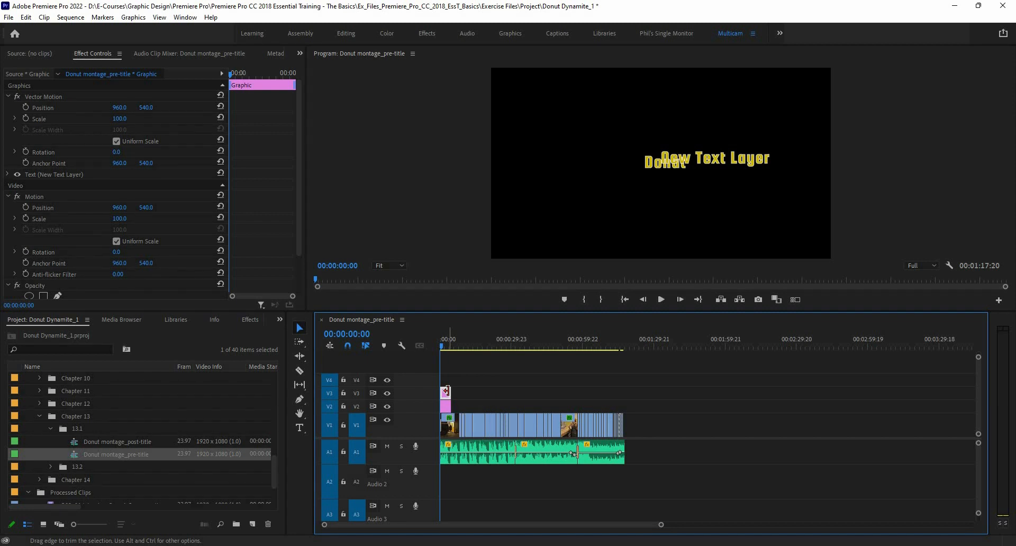
{"action": "left_click_drag", "start_coordinate": [480, 385], "coordinate": [445, 395]}
{"action": "key", "text": "Delete"}
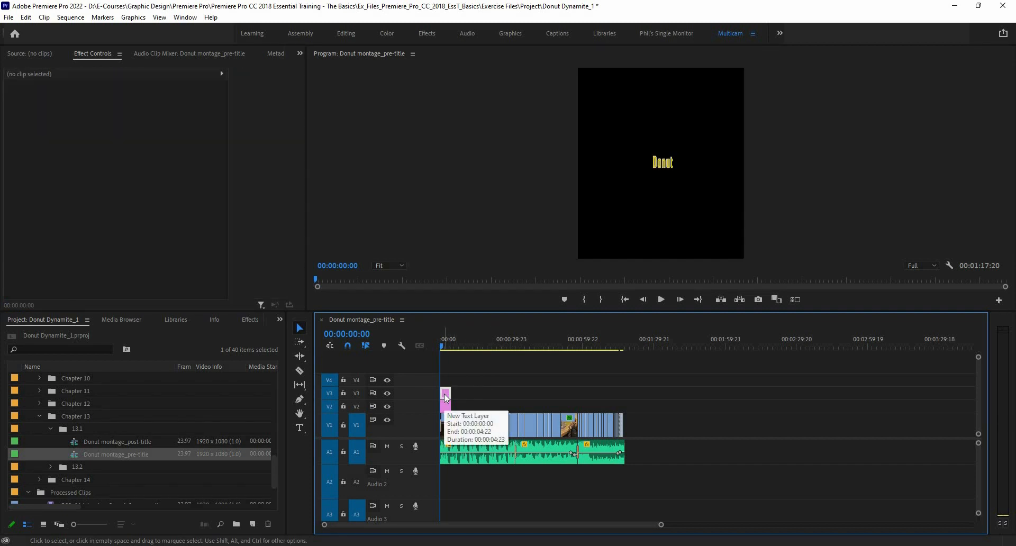
Add a new text layer inside the selected "Donut" graphic clip and place it directly beneath the word "Donut"
{"action": "left_click", "coordinate": [447, 407]}
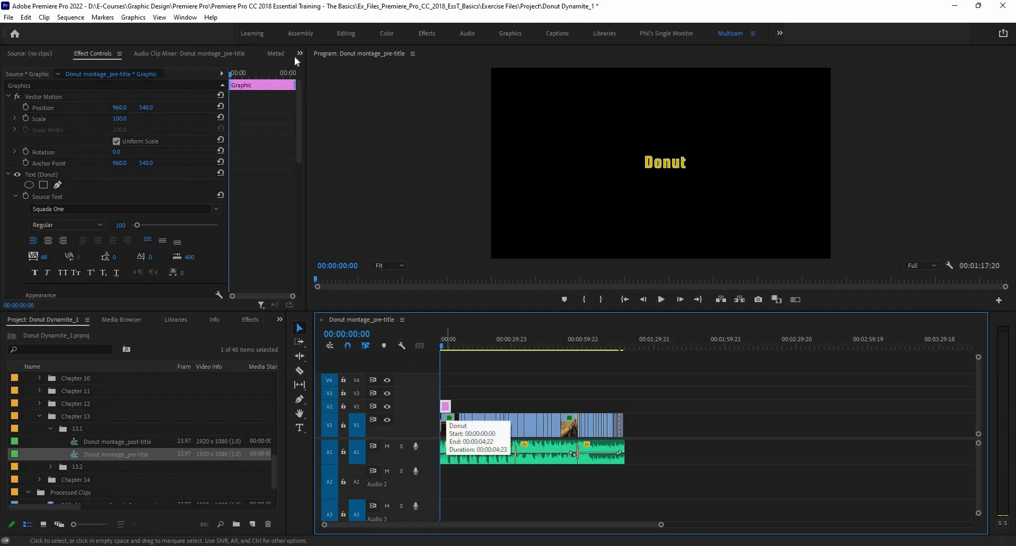
{"action": "left_click", "coordinate": [143, 19]}
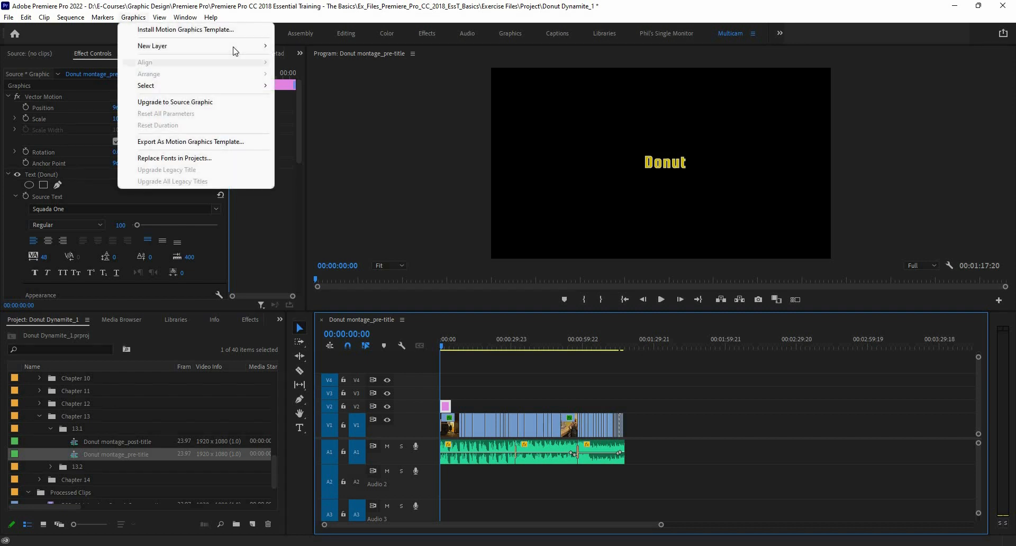
{"action": "mouse_move", "coordinate": [254, 46]}
{"action": "left_click", "coordinate": [328, 46]}
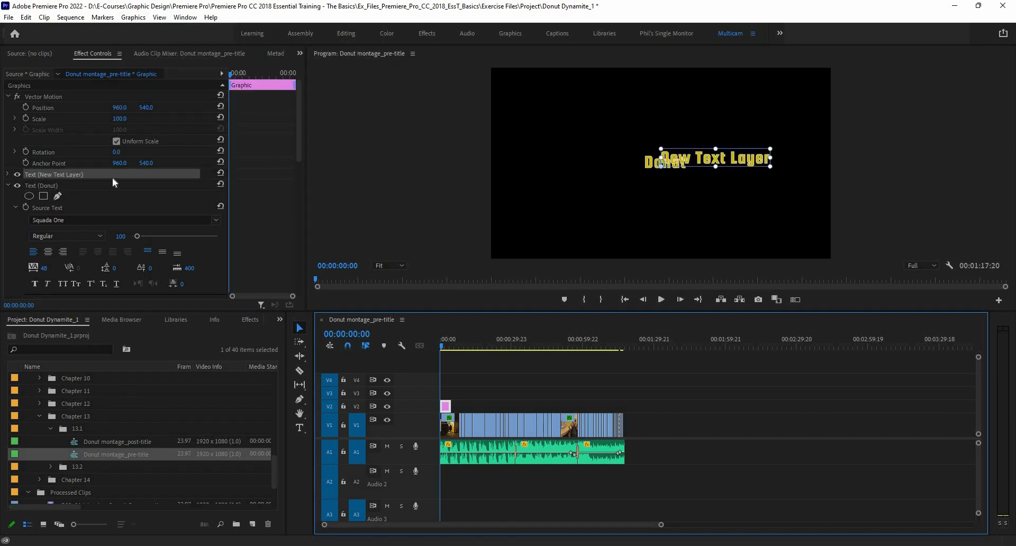
{"action": "left_click_drag", "start_coordinate": [723, 184], "coordinate": [662, 178]}
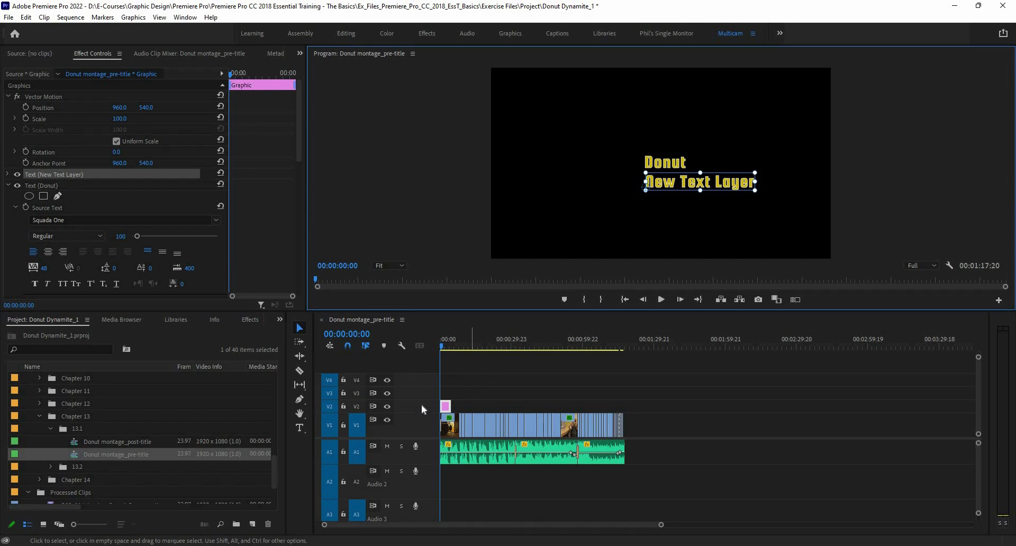
Replace the new layer's placeholder text with "Dynamite" and return to the Selection tool
{"action": "left_click", "coordinate": [299, 428]}
{"action": "left_click", "coordinate": [720, 184]}
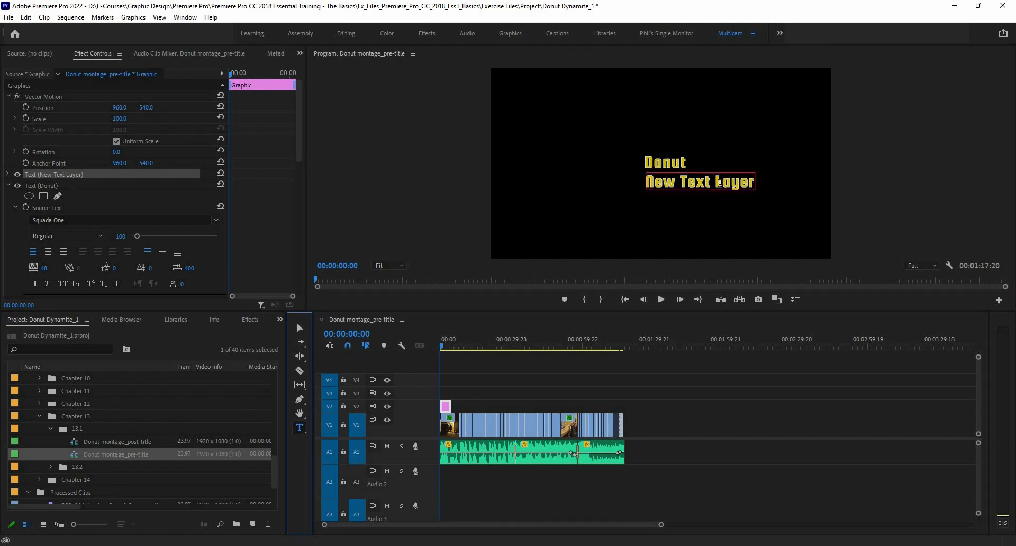
{"action": "triple_click", "coordinate": [721, 183]}
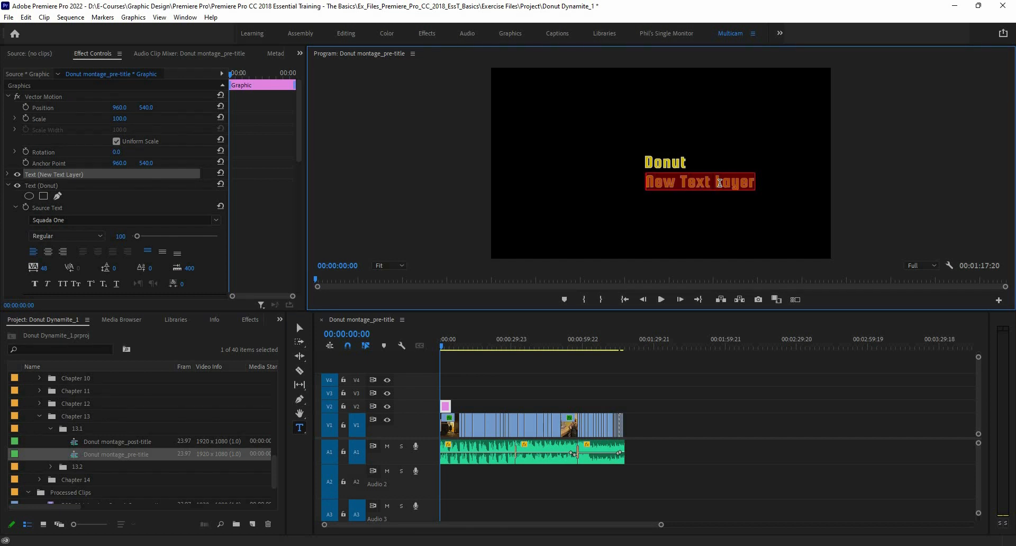
{"action": "type", "text": "D"}
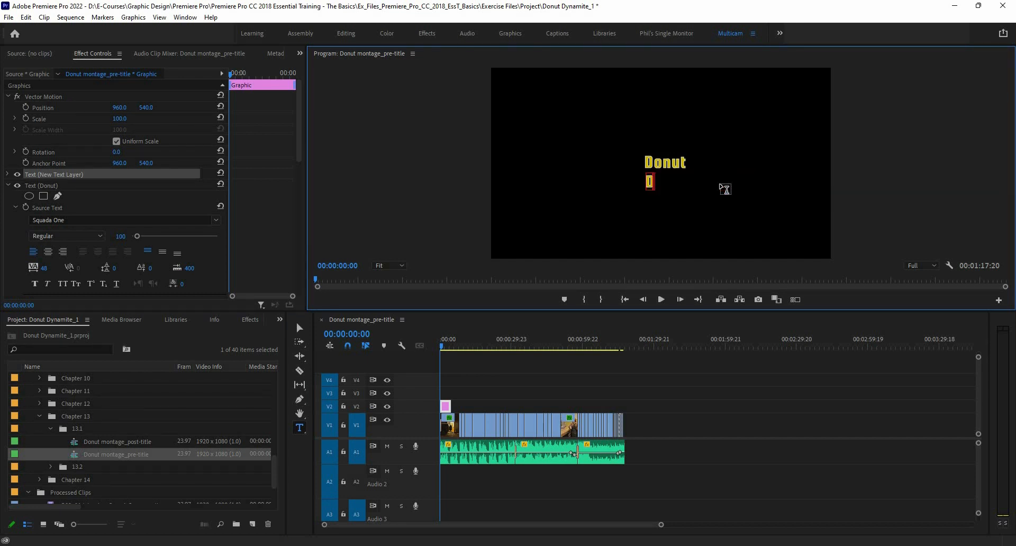
{"action": "type", "text": "ynami"}
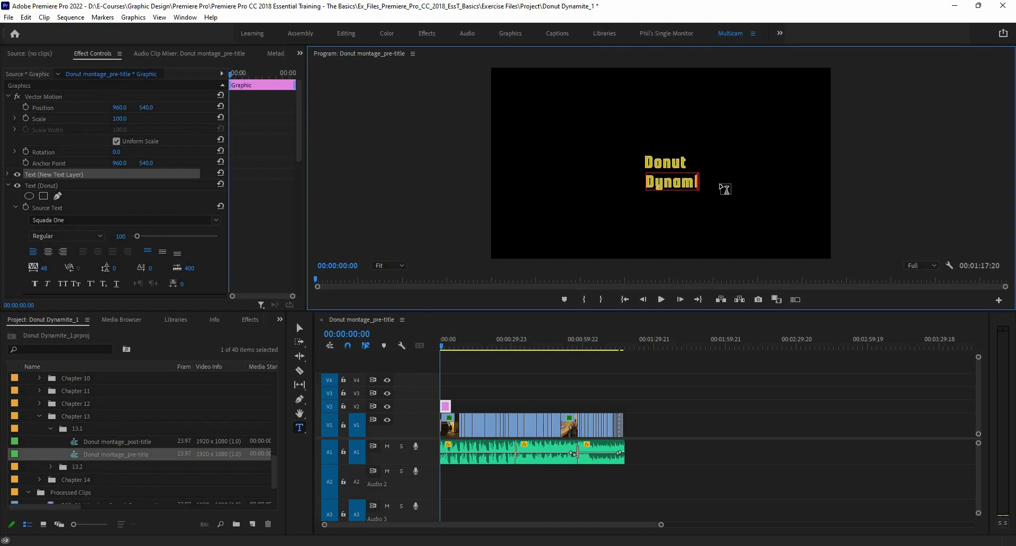
{"action": "type", "text": "te"}
{"action": "left_click", "coordinate": [300, 329]}
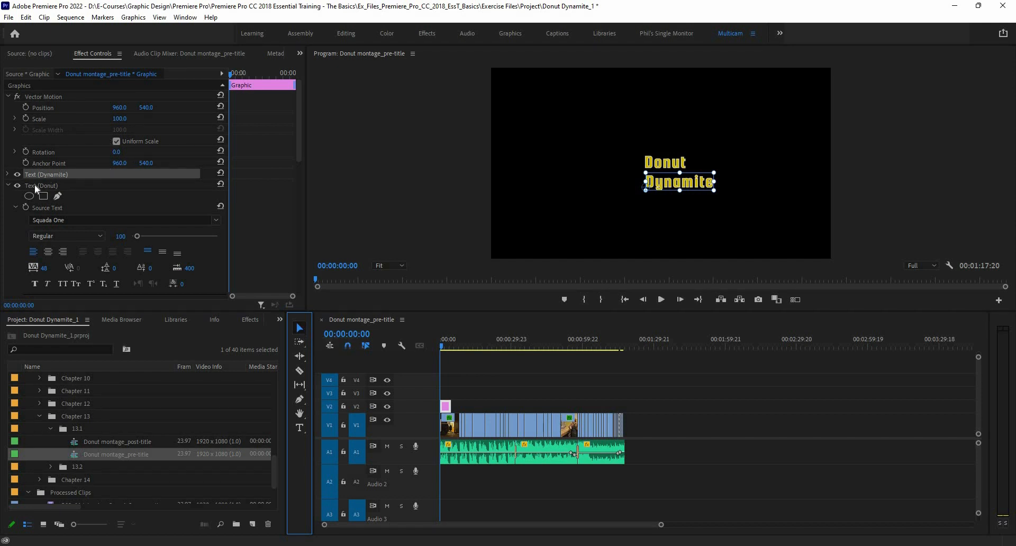
Collapse the "Donut" layer's properties and scale the "Dynamite" text down to match the width of "Donut" in the enlarged Program monitor
{"action": "left_click", "coordinate": [8, 186]}
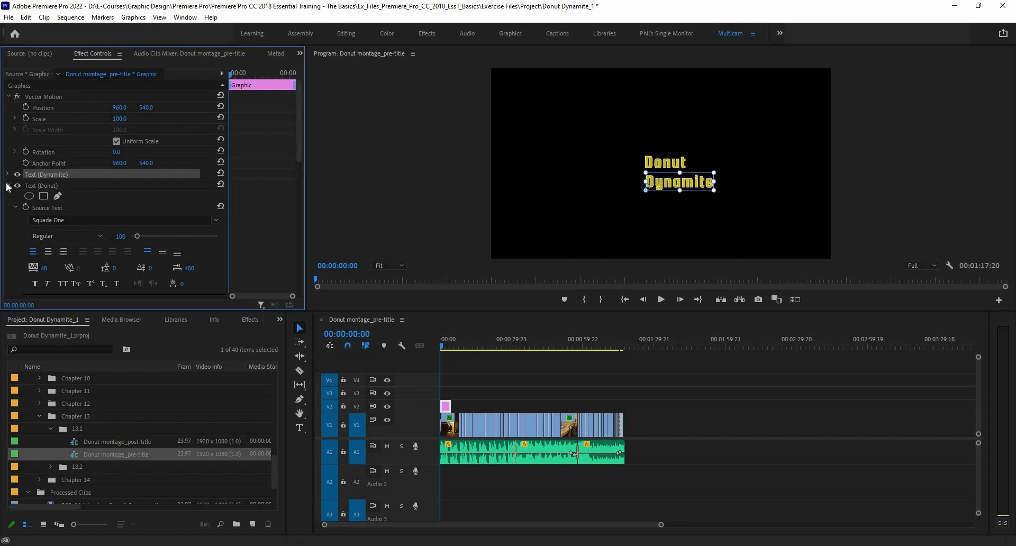
{"action": "left_click", "coordinate": [42, 186]}
{"action": "left_click", "coordinate": [40, 188]}
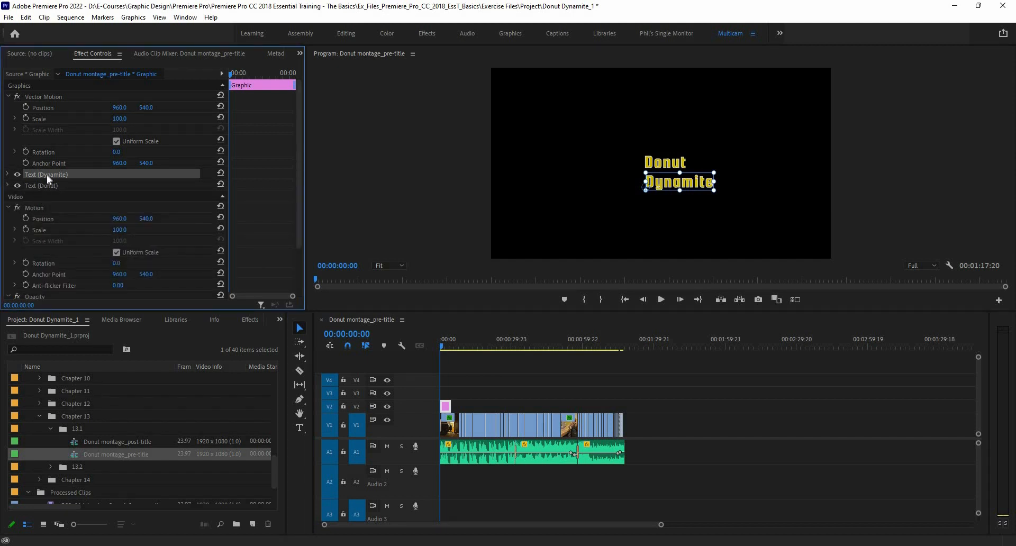
{"action": "left_click", "coordinate": [47, 175]}
{"action": "key", "text": "grave"}
{"action": "left_click_drag", "start_coordinate": [600, 324], "coordinate": [566, 317]}
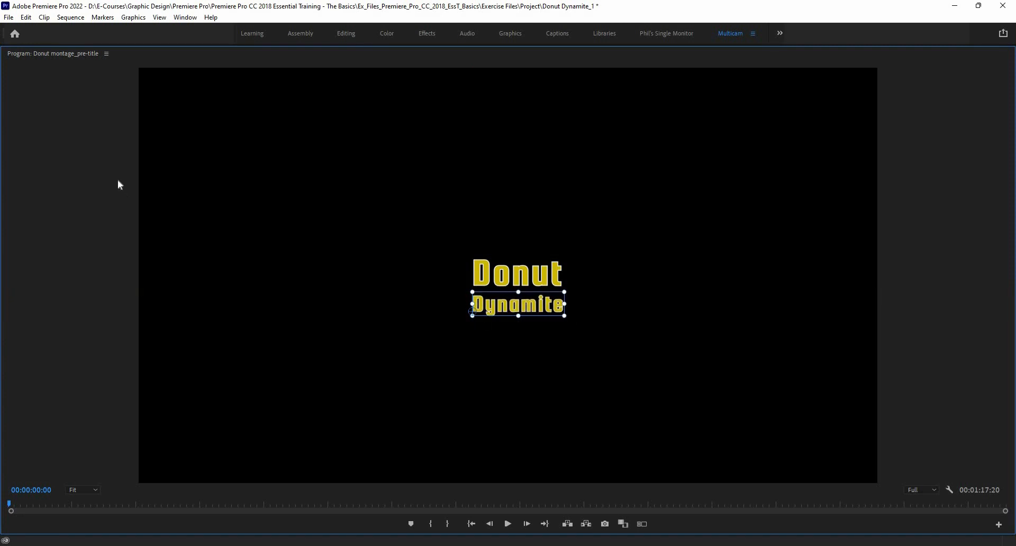
Restore the normal workspace layout and add an ellipse shape layer to the title graphic
{"action": "left_click", "coordinate": [117, 179]}
{"action": "key", "text": "grave"}
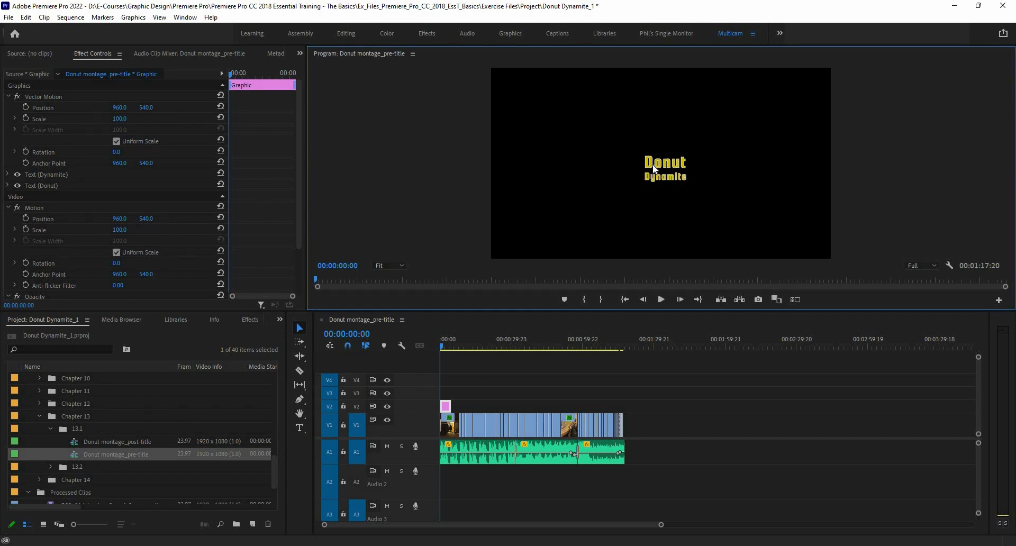
{"action": "left_click", "coordinate": [461, 399]}
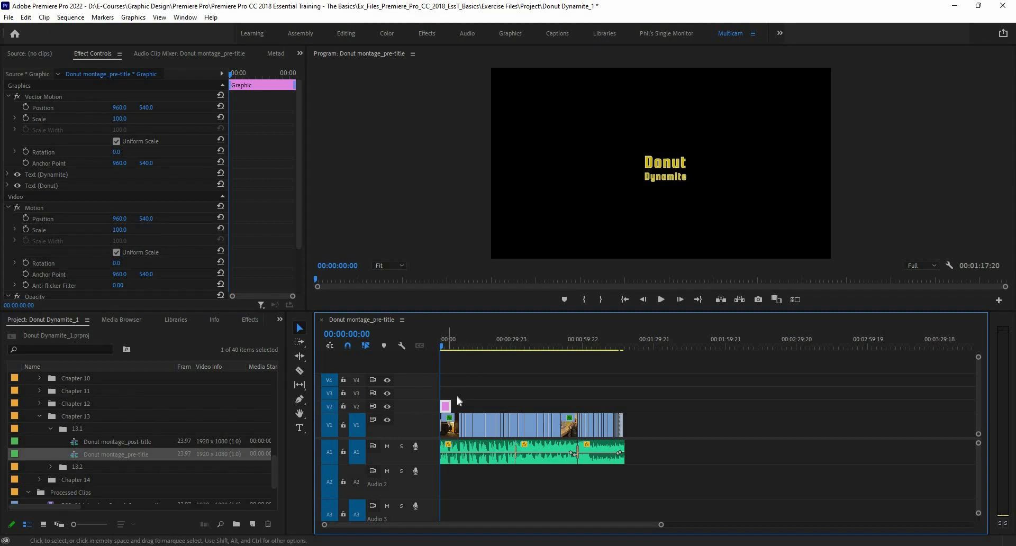
{"action": "left_click", "coordinate": [134, 19]}
{"action": "mouse_move", "coordinate": [193, 47]}
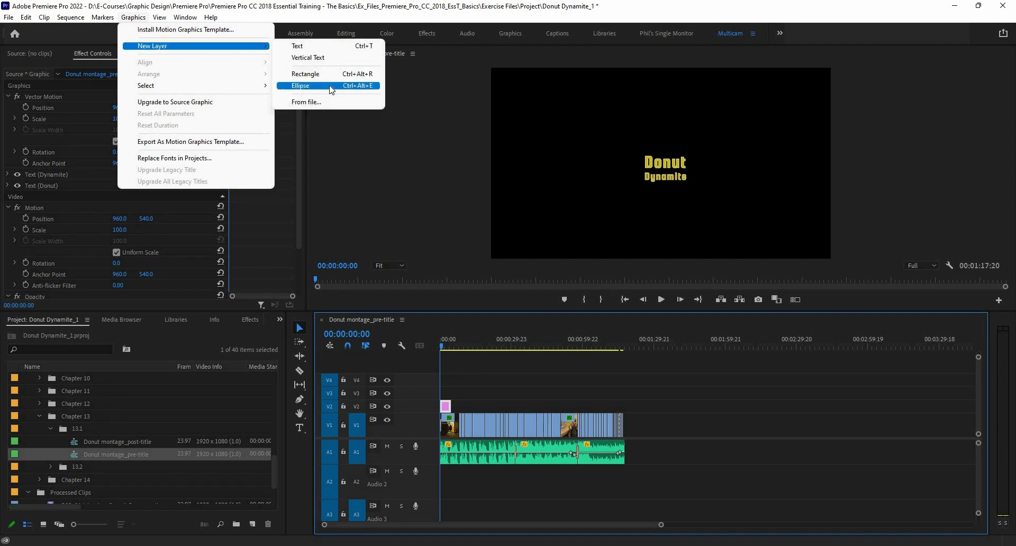
{"action": "left_click", "coordinate": [330, 88]}
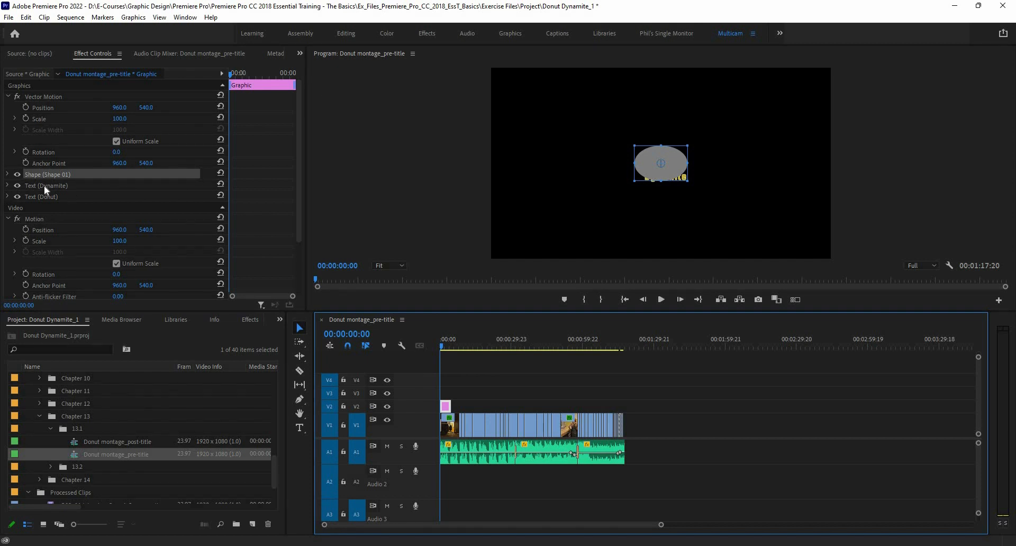
Turn off the ellipse's fill and give it a white stroke with a width of 8.0
{"action": "left_click", "coordinate": [8, 175]}
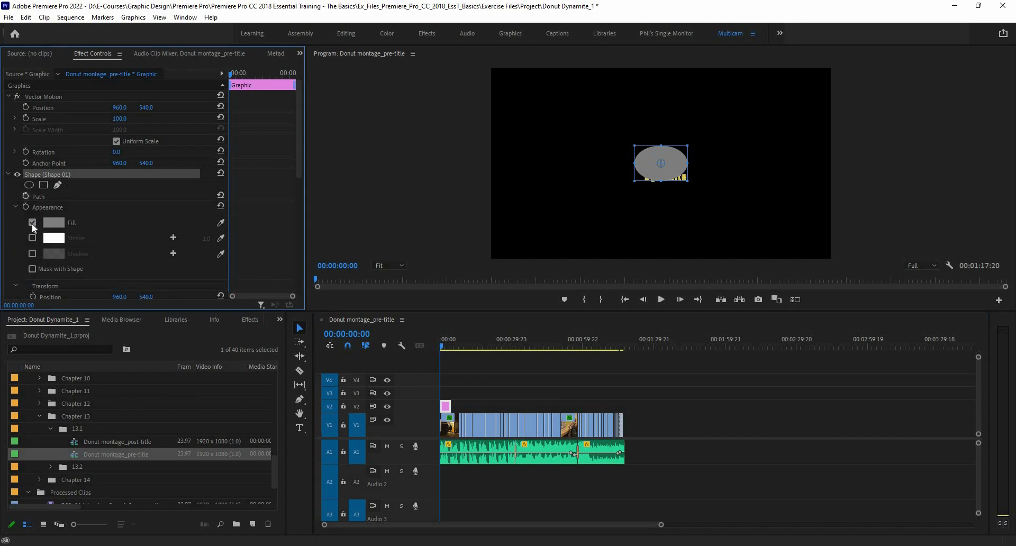
{"action": "left_click", "coordinate": [33, 223]}
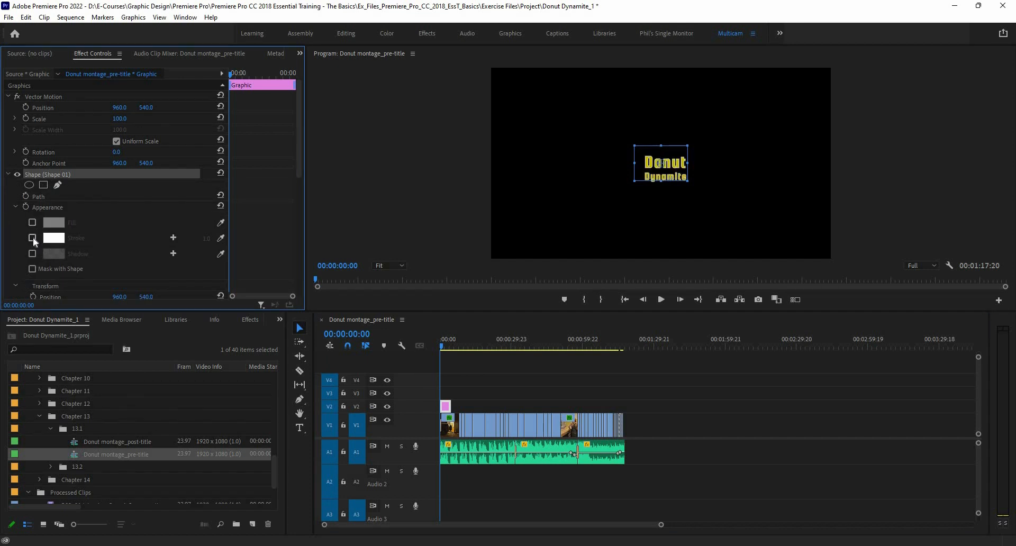
{"action": "left_click", "coordinate": [32, 238]}
{"action": "mouse_move", "coordinate": [207, 239]}
{"action": "left_mouse_down"}
{"action": "mouse_move", "coordinate": [215, 239]}
{"action": "mouse_move", "coordinate": [196, 238]}
{"action": "left_mouse_up"}
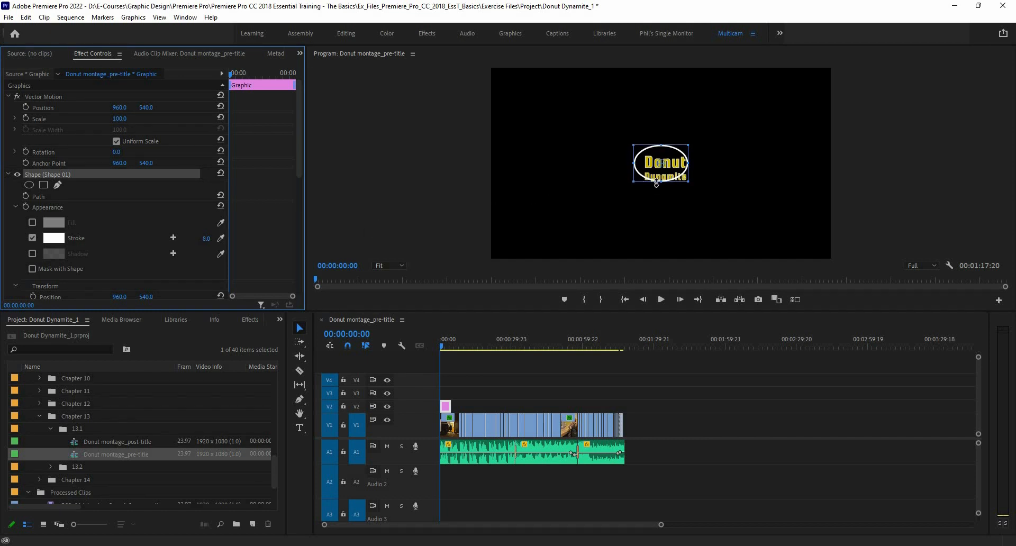
Reshape the ellipse outline into a circle centred around the "Donut Dynamite" text and collapse its properties
{"action": "mouse_move", "coordinate": [656, 184]}
{"action": "left_mouse_down"}
{"action": "mouse_move", "coordinate": [660, 194]}
{"action": "mouse_move", "coordinate": [696, 170]}
{"action": "mouse_move", "coordinate": [663, 140]}
{"action": "left_mouse_up"}
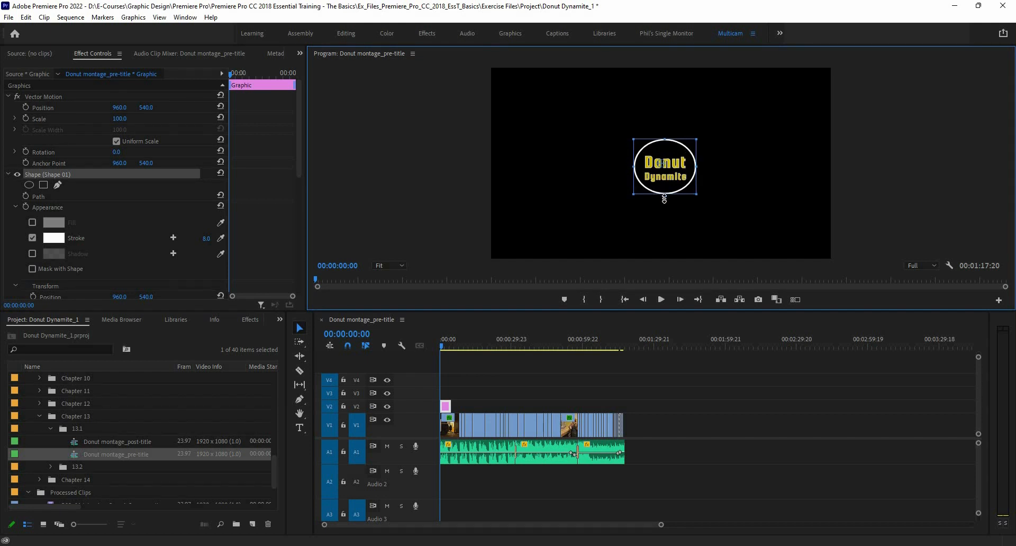
{"action": "left_click_drag", "start_coordinate": [664, 199], "coordinate": [665, 203]}
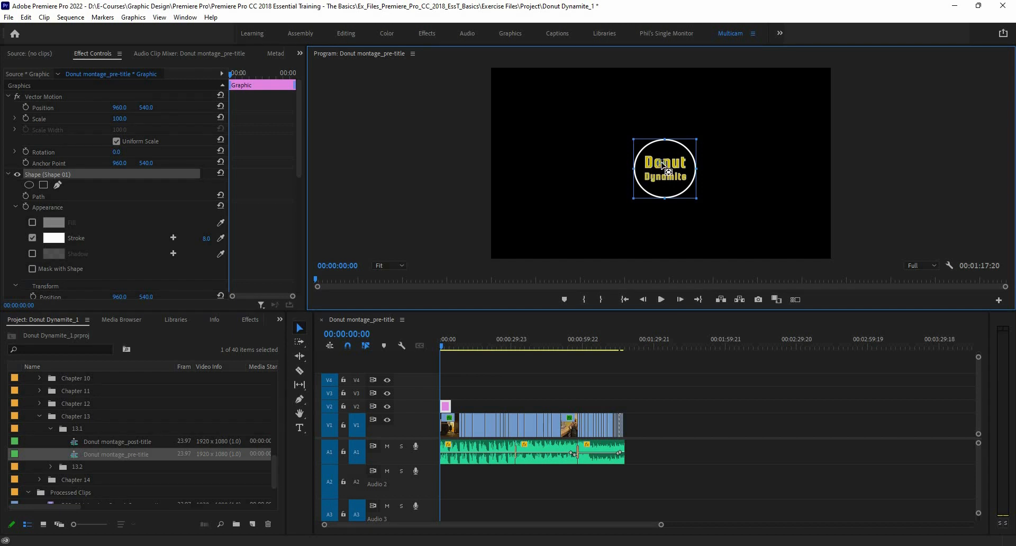
{"action": "left_click_drag", "start_coordinate": [663, 167], "coordinate": [667, 170]}
{"action": "left_click", "coordinate": [45, 179]}
{"action": "left_click", "coordinate": [8, 175]}
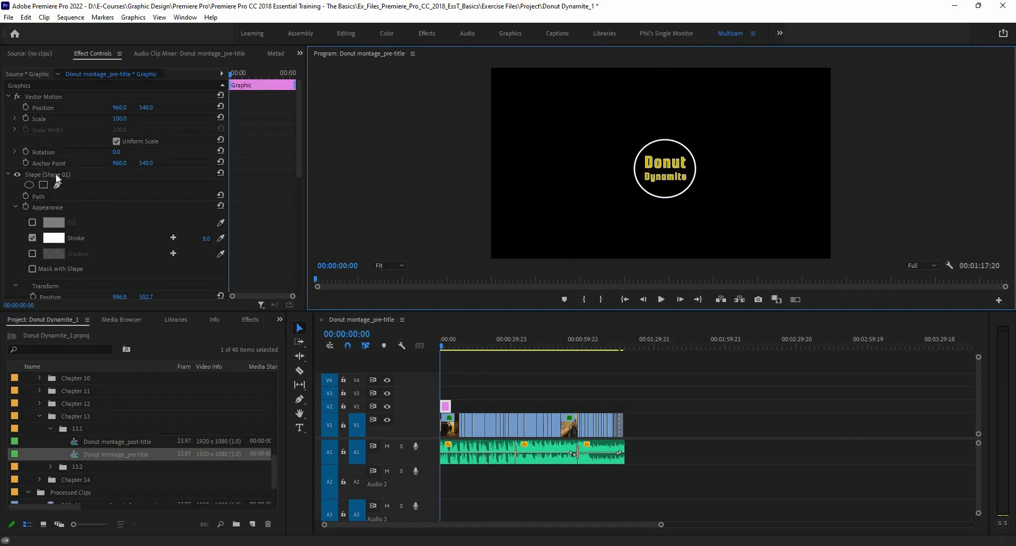
Duplicate the circle shape layer and scale the copy up into a second ring around the first
{"action": "left_click", "coordinate": [57, 176]}
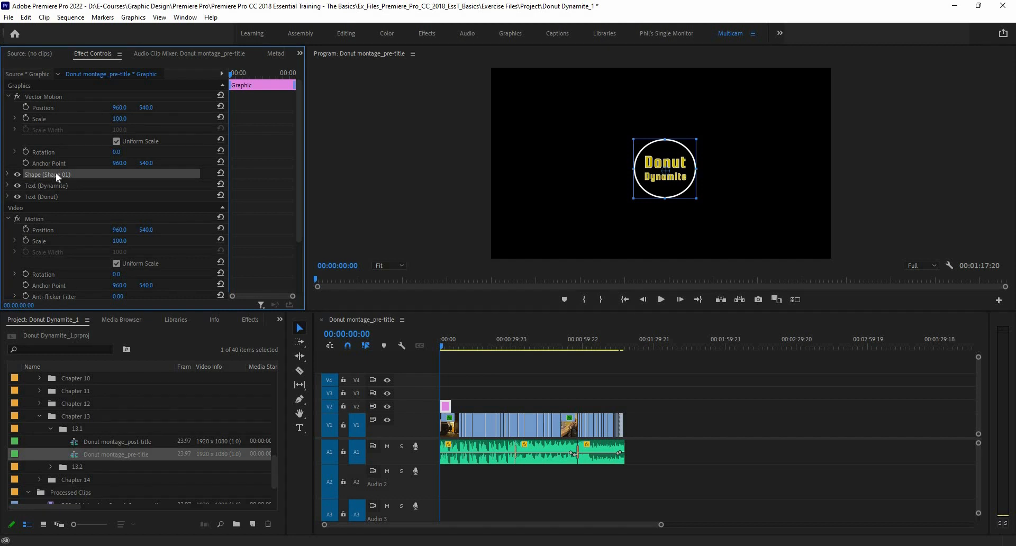
{"action": "key", "text": "ctrl+c"}
{"action": "key", "text": "ctrl+v"}
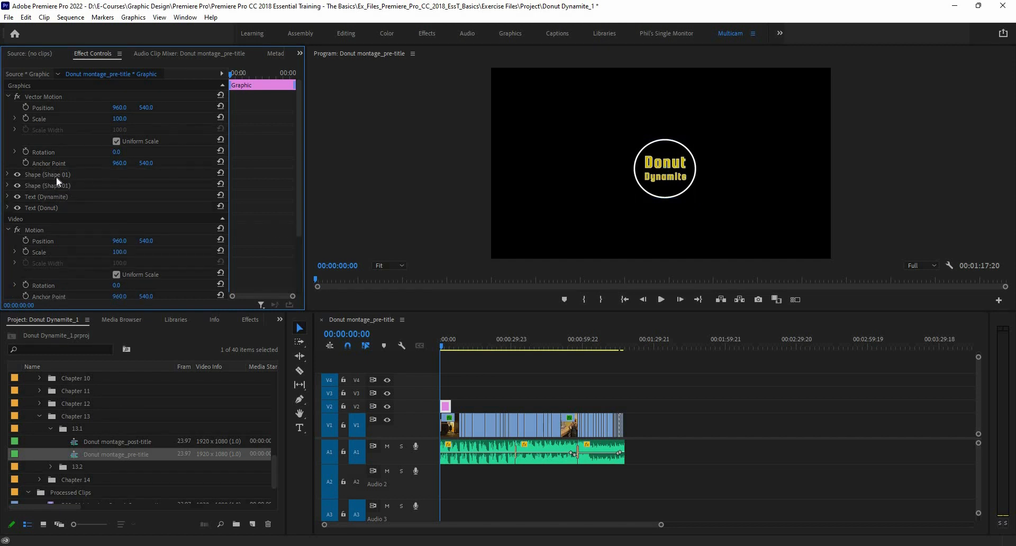
{"action": "left_click", "coordinate": [8, 175]}
{"action": "scroll", "coordinate": [97, 229], "scroll_direction": "down", "scroll_amount": 5}
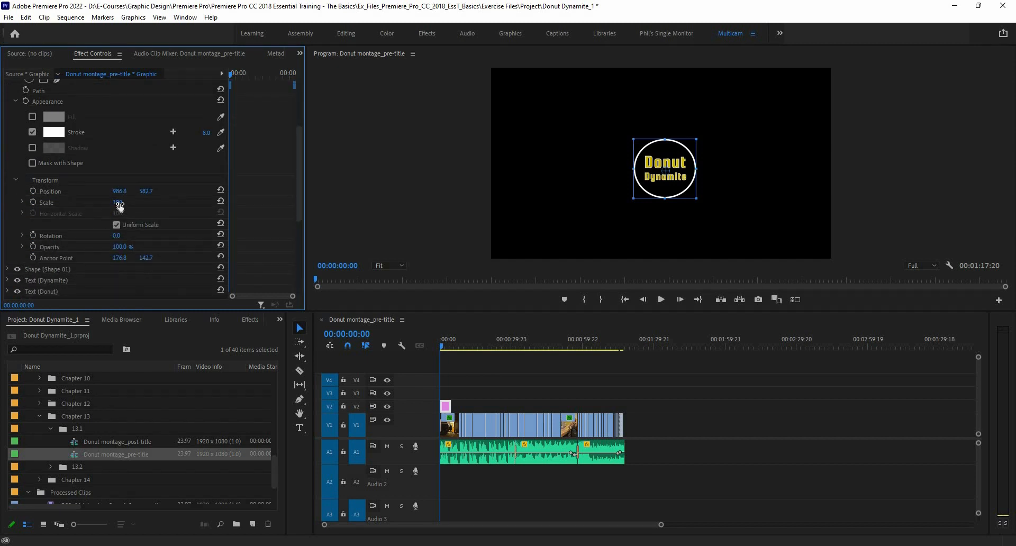
{"action": "mouse_move", "coordinate": [117, 203]}
{"action": "left_mouse_down"}
{"action": "mouse_move", "coordinate": [137, 202]}
{"action": "mouse_move", "coordinate": [127, 203]}
{"action": "left_mouse_up"}
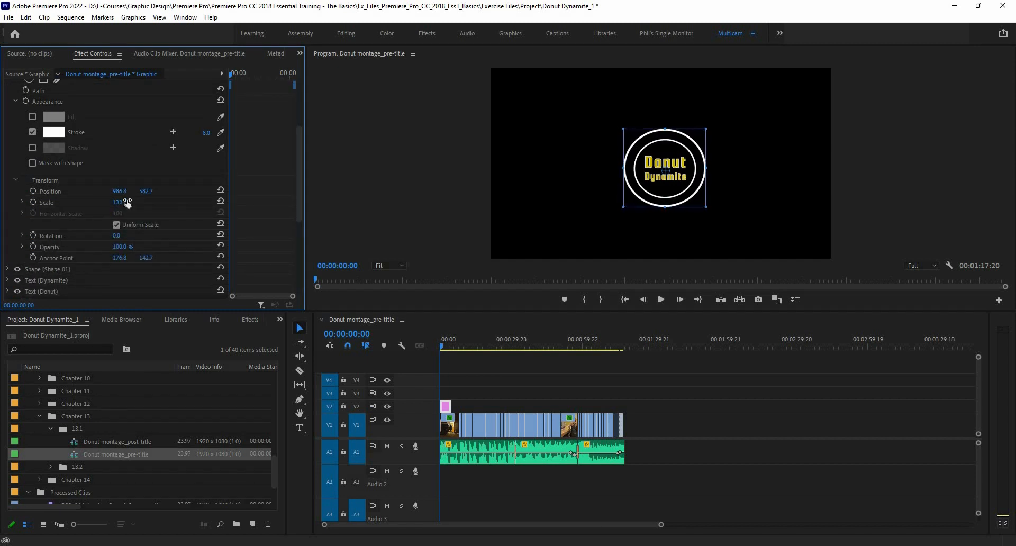
Collapse the outer ring's transform settings and set its stroke width to 2.0
{"action": "left_click", "coordinate": [19, 180]}
{"action": "scroll", "coordinate": [212, 158], "scroll_direction": "up", "scroll_amount": 1}
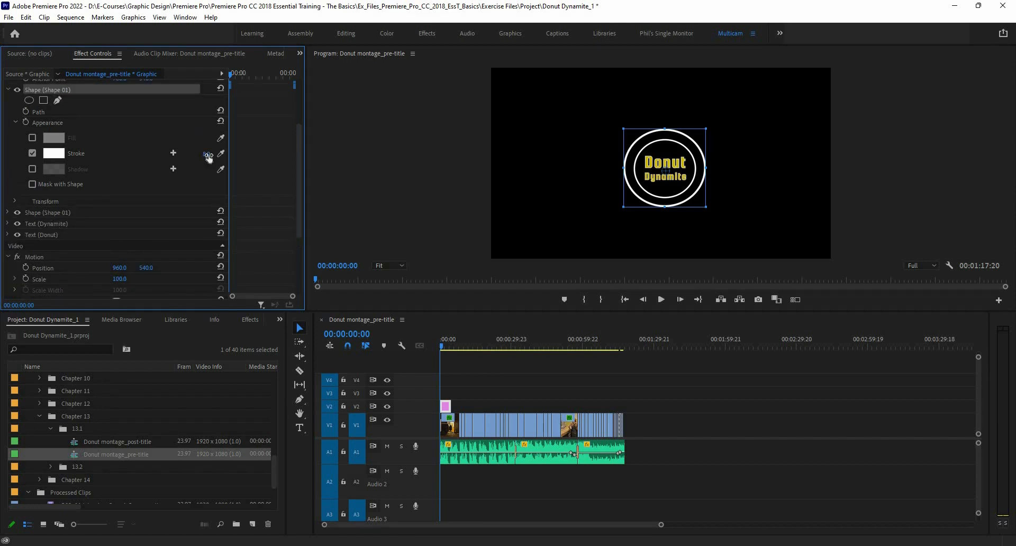
{"action": "left_click_drag", "start_coordinate": [206, 154], "coordinate": [196, 154]}
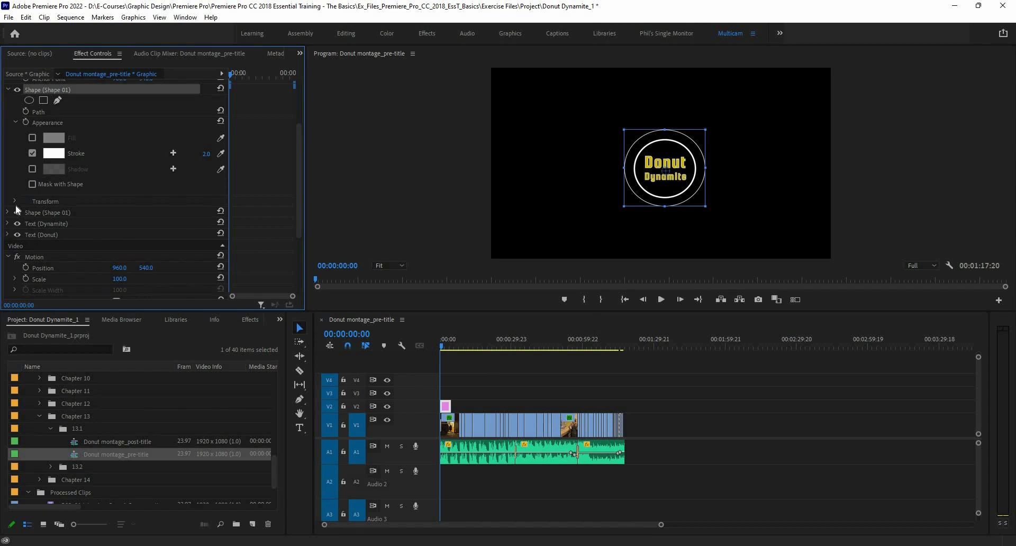
Set the inner circle's stroke width to 5.0 and collapse both shape layers' properties
{"action": "scroll", "coordinate": [16, 210], "scroll_direction": "down", "scroll_amount": 1}
{"action": "left_click", "coordinate": [10, 192]}
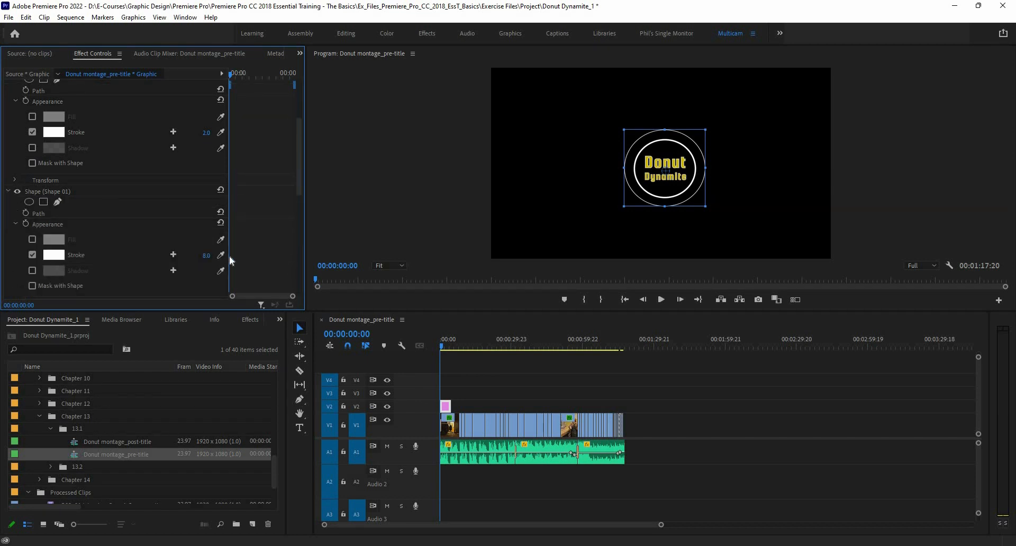
{"action": "left_click", "coordinate": [206, 256]}
{"action": "key", "text": "Return"}
{"action": "left_click_drag", "start_coordinate": [206, 255], "coordinate": [195, 255]}
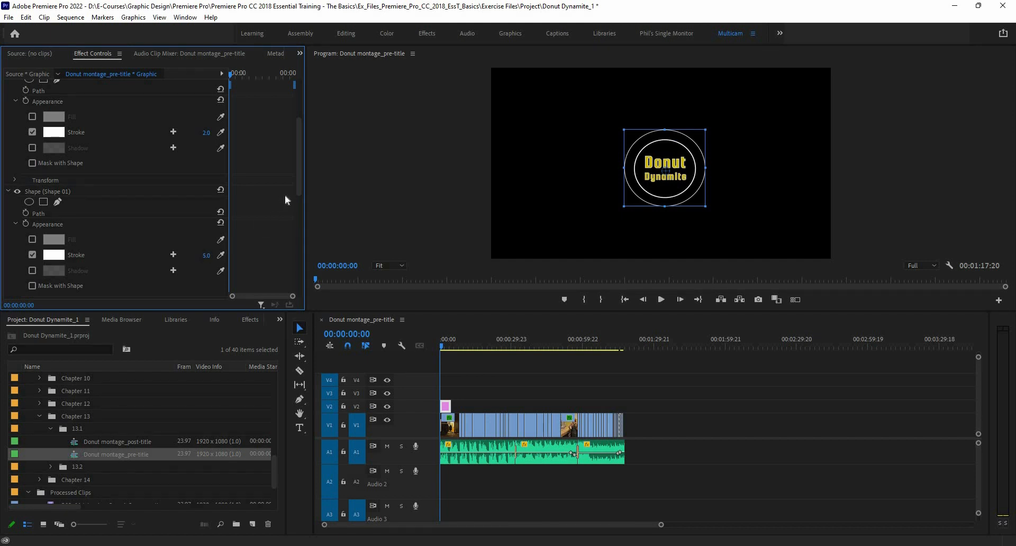
{"action": "left_click", "coordinate": [11, 191]}
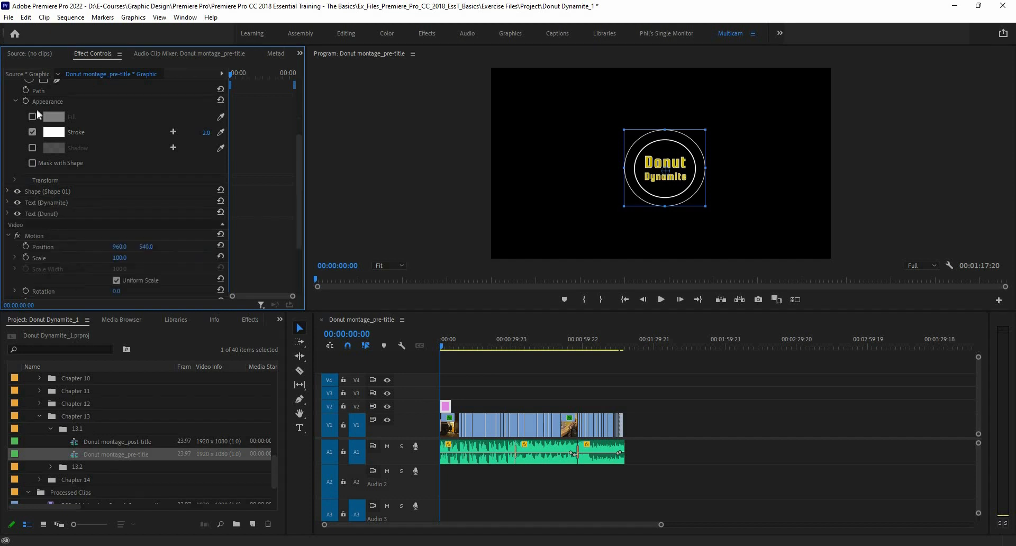
{"action": "scroll", "coordinate": [20, 132], "scroll_direction": "up", "scroll_amount": 3}
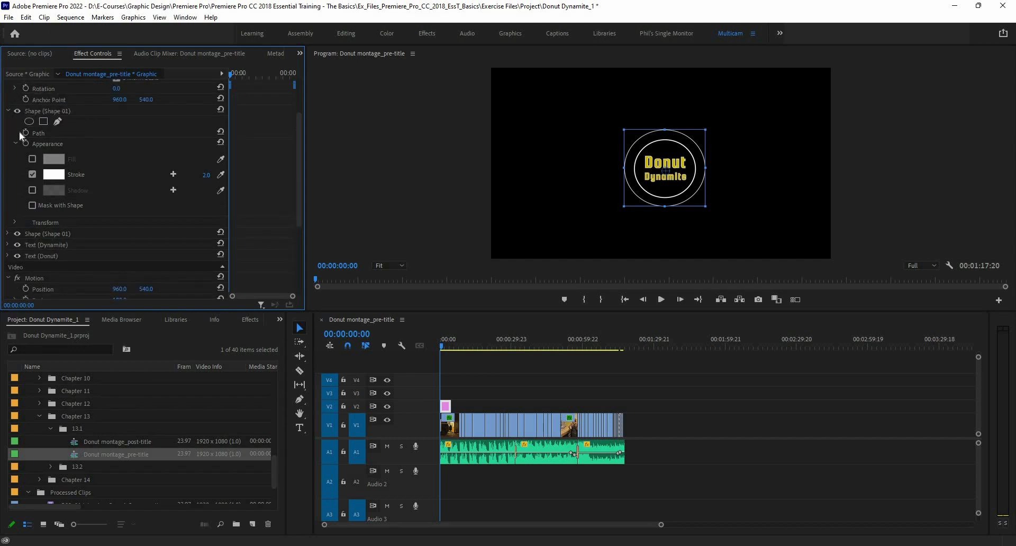
{"action": "left_click", "coordinate": [8, 110]}
{"action": "scroll", "coordinate": [20, 132], "scroll_direction": "up", "scroll_amount": 2}
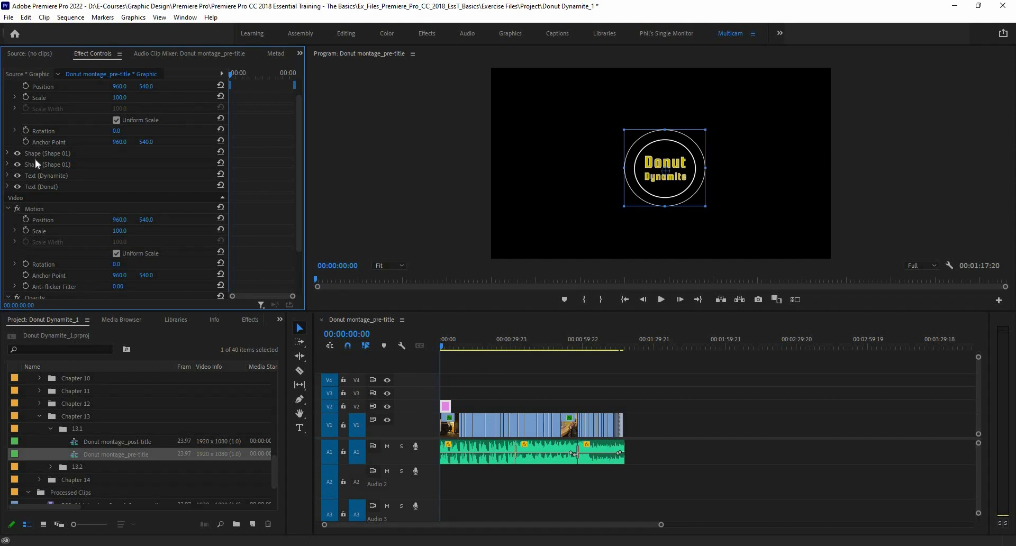
{"action": "scroll", "coordinate": [36, 163], "scroll_direction": "up", "scroll_amount": 1}
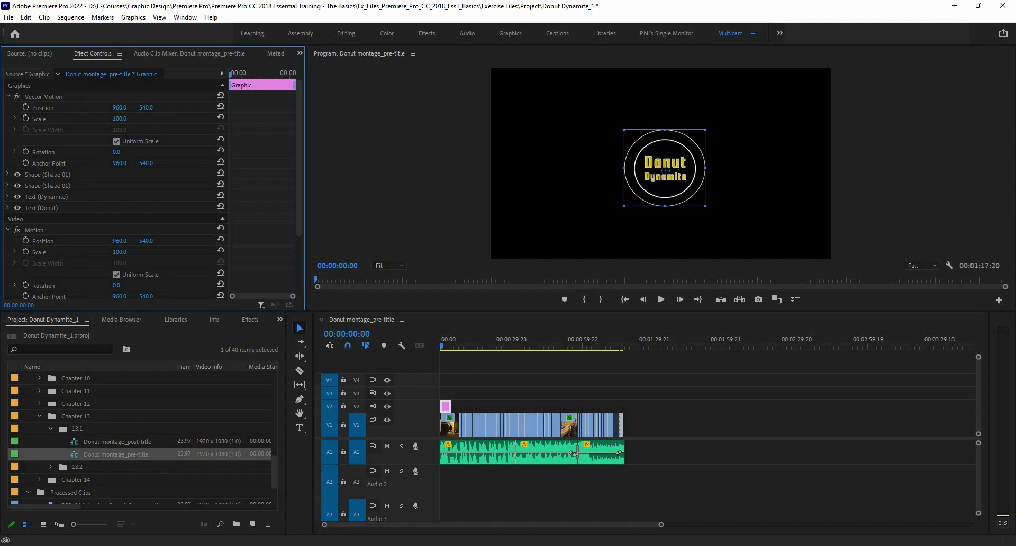
Scale the whole title graphic down to 48 using its Vector Motion Scale
{"action": "left_click_drag", "start_coordinate": [119, 118], "coordinate": [693, 158]}
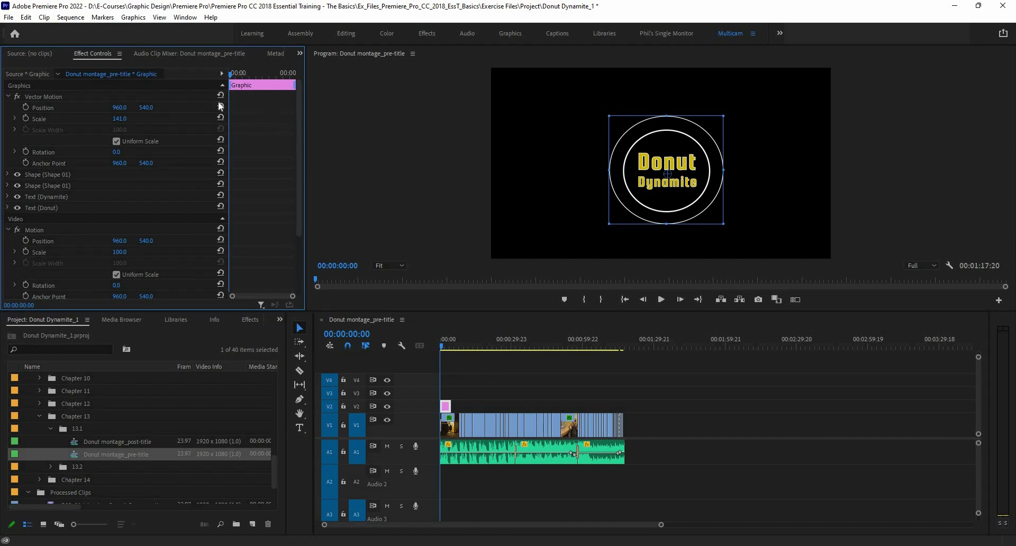
{"action": "mouse_move", "coordinate": [127, 118]}
{"action": "left_mouse_down"}
{"action": "mouse_move", "coordinate": [87, 119]}
{"action": "mouse_move", "coordinate": [128, 119]}
{"action": "left_mouse_up"}
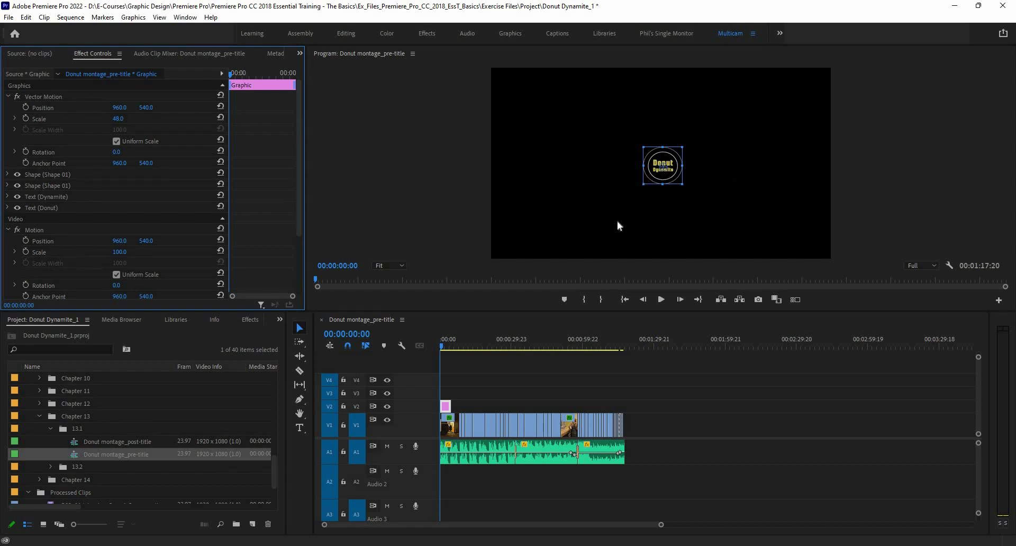
{"action": "left_click", "coordinate": [534, 233]}
{"action": "left_click_drag", "start_coordinate": [534, 233], "coordinate": [524, 240]}
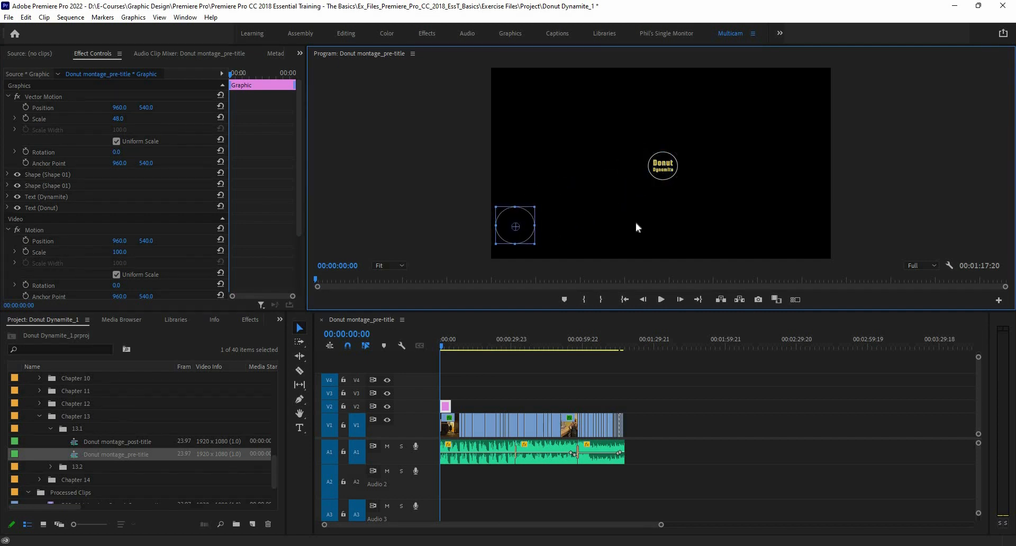
{"action": "key", "text": "ctrl+z"}
Keyframe the whole graphic's Vector Motion Position at 00:00:00:00 with it moved off-screen beyond the frame's lower-left edge, at about -230, 908
{"action": "left_click", "coordinate": [87, 98]}
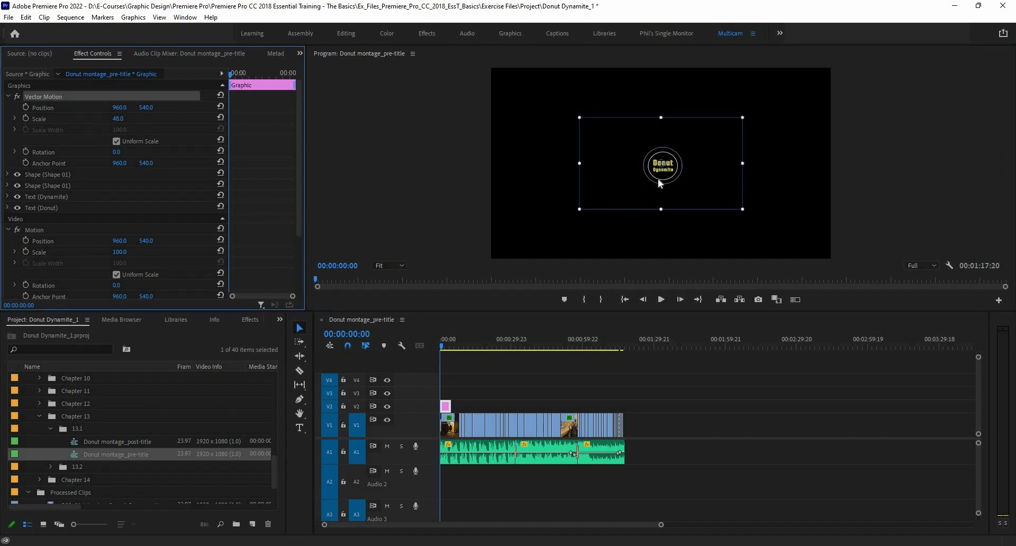
{"action": "left_click_drag", "start_coordinate": [549, 229], "coordinate": [523, 247]}
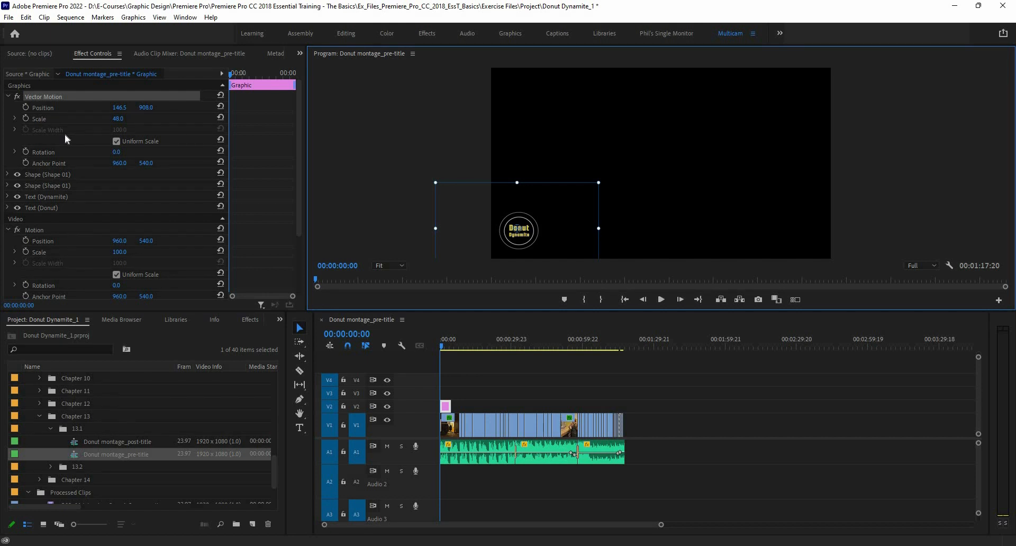
{"action": "left_click", "coordinate": [25, 107]}
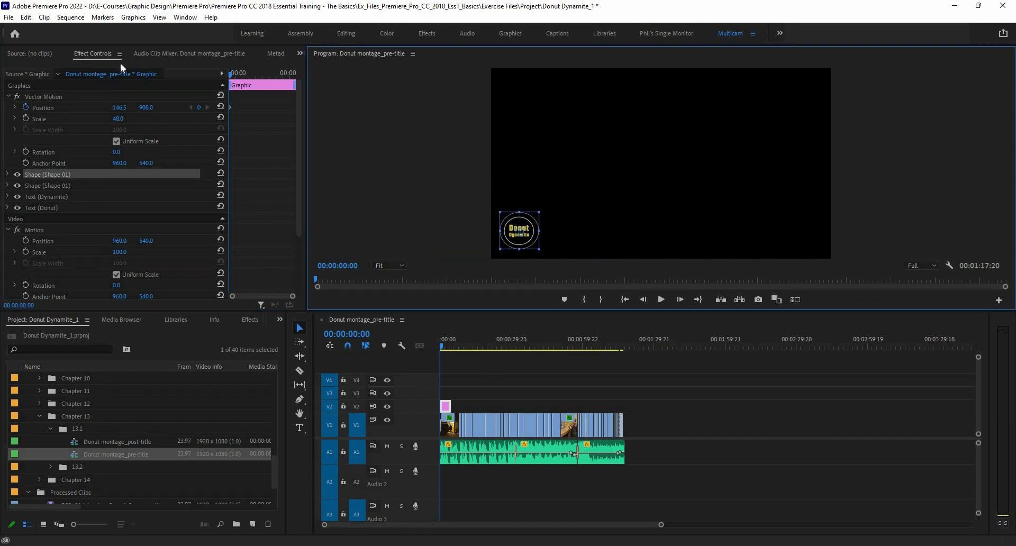
{"action": "left_click", "coordinate": [538, 240]}
{"action": "left_click_drag", "start_coordinate": [539, 239], "coordinate": [473, 242]}
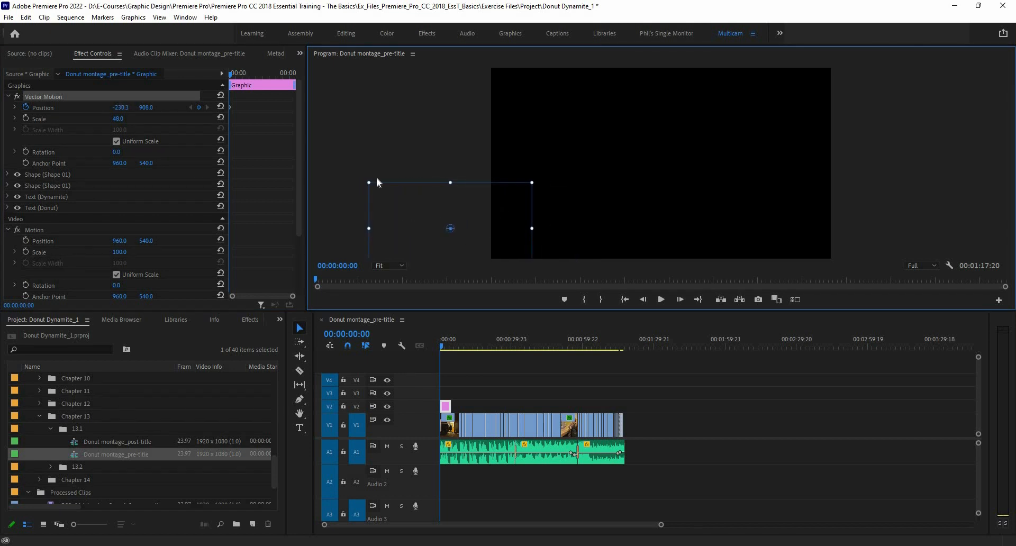
Add a Vector Motion Position keyframe at 00:00:00:17 that brings the graphic into the frame's lower-left corner at 192.7, 908.0
{"action": "left_click_drag", "start_coordinate": [231, 73], "coordinate": [238, 73]}
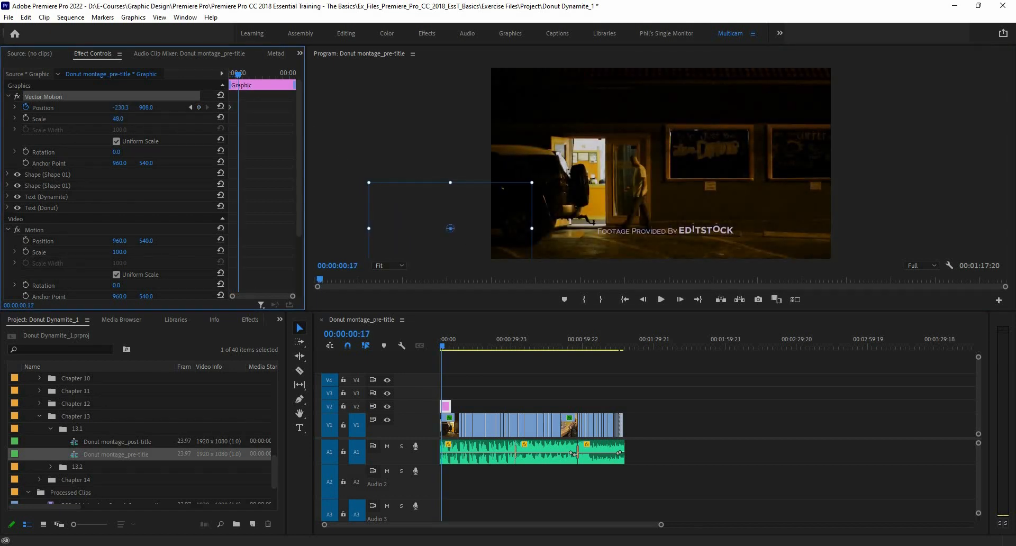
{"action": "left_click_drag", "start_coordinate": [450, 228], "coordinate": [504, 229]}
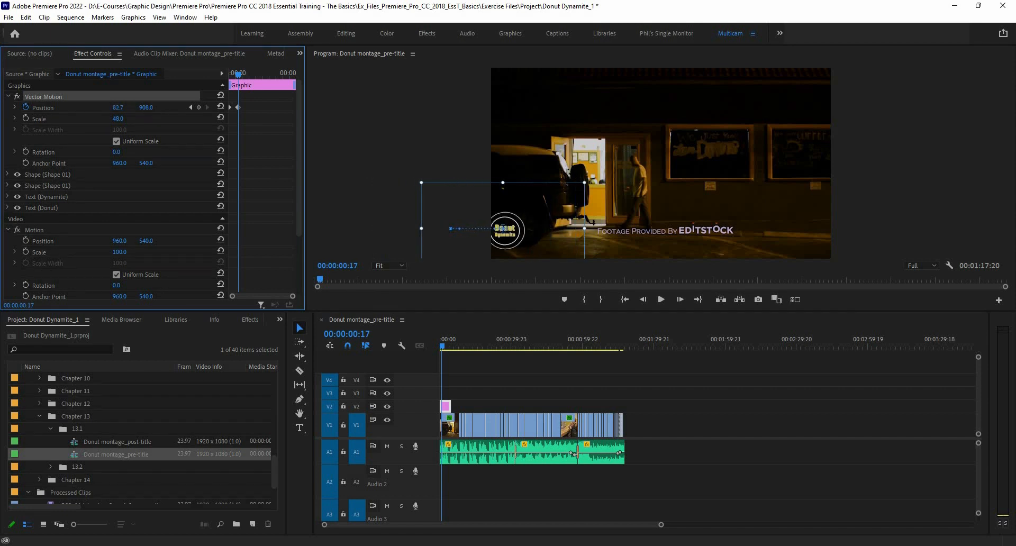
{"action": "left_click_drag", "start_coordinate": [117, 108], "coordinate": [125, 108]}
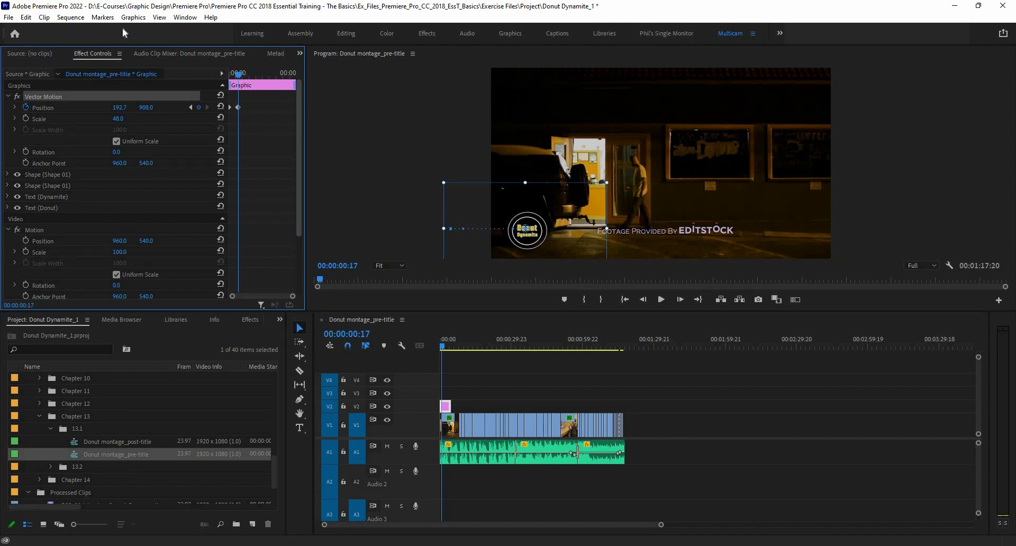
Play forward to 00:00:02:07 and add a Position keyframe that holds the graphic at its current spot
{"action": "key", "text": "space"}
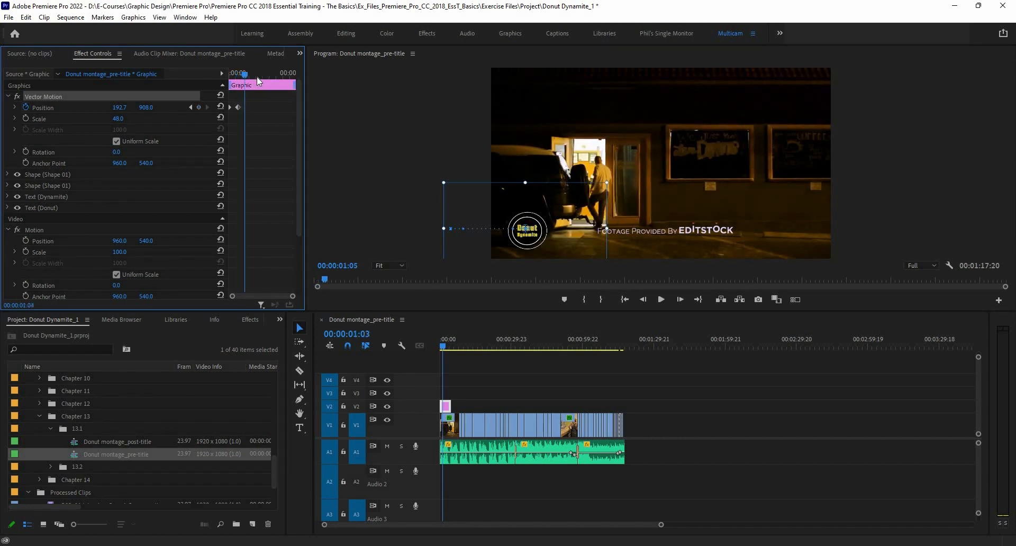
{"action": "key", "text": "space"}
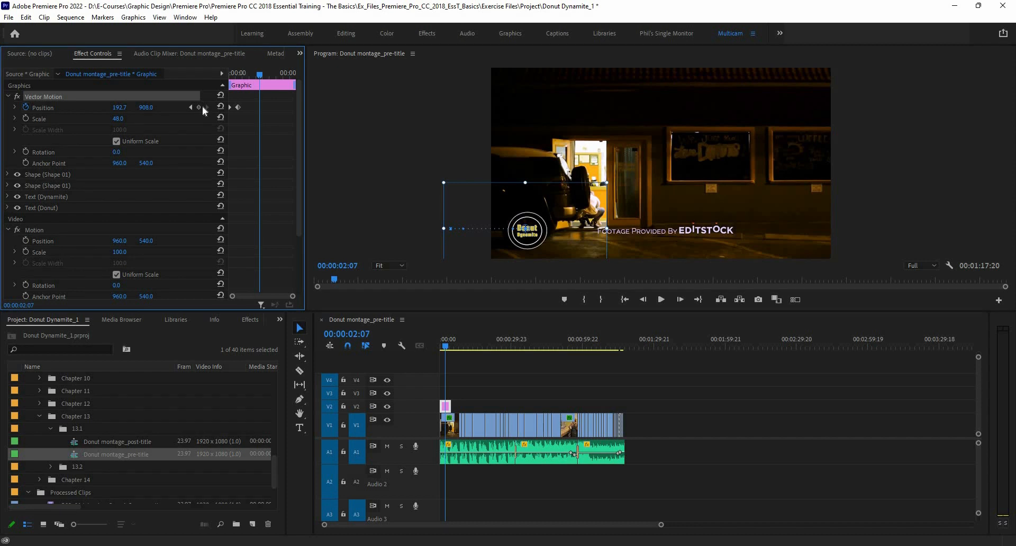
{"action": "left_click", "coordinate": [200, 107]}
{"action": "left_click", "coordinate": [259, 106]}
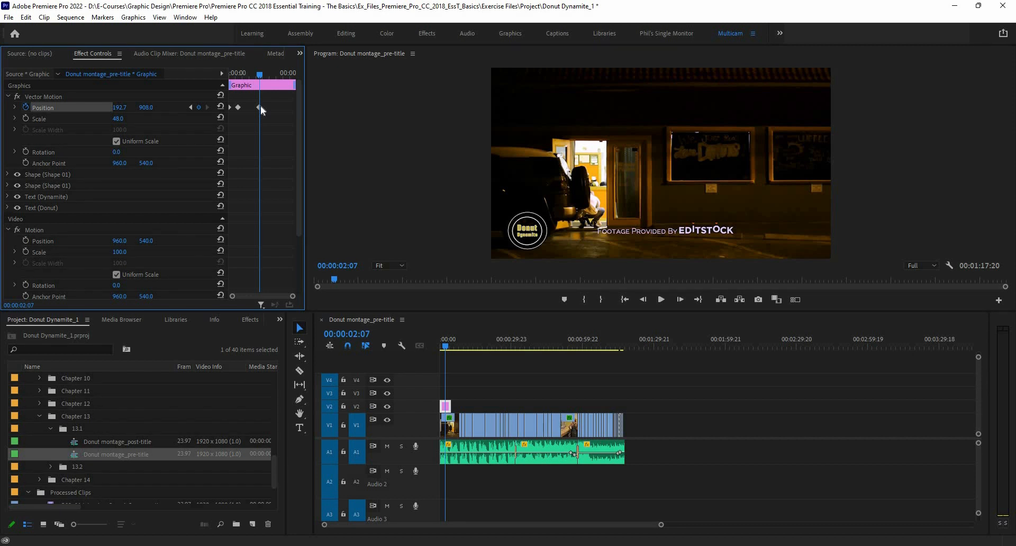
Add a Vector Motion Position keyframe at 00:00:02:15 that sends the graphic off-screen to -161.3, 908.0, and play the animation from the start
{"action": "left_click", "coordinate": [265, 76]}
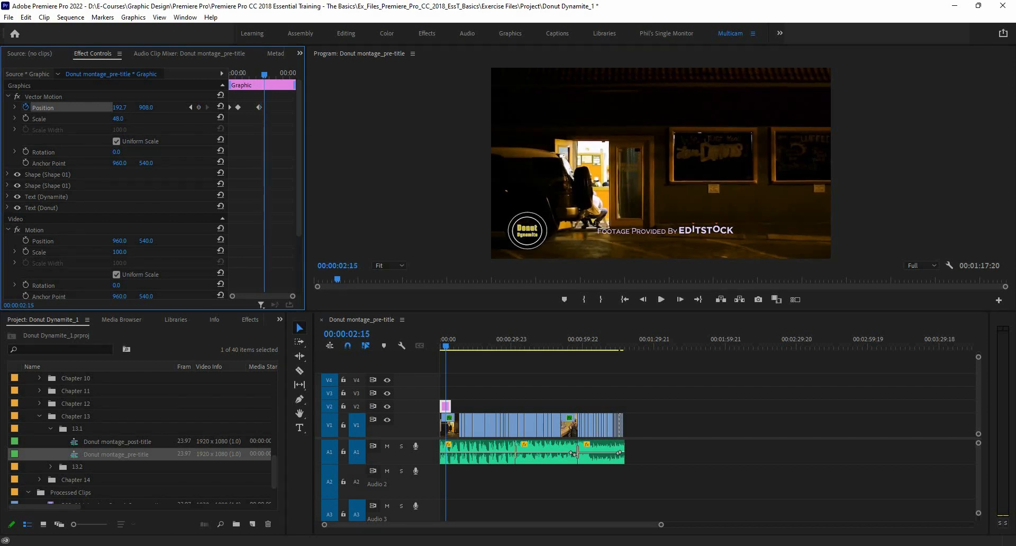
{"action": "left_click_drag", "start_coordinate": [119, 108], "coordinate": [59, 108]}
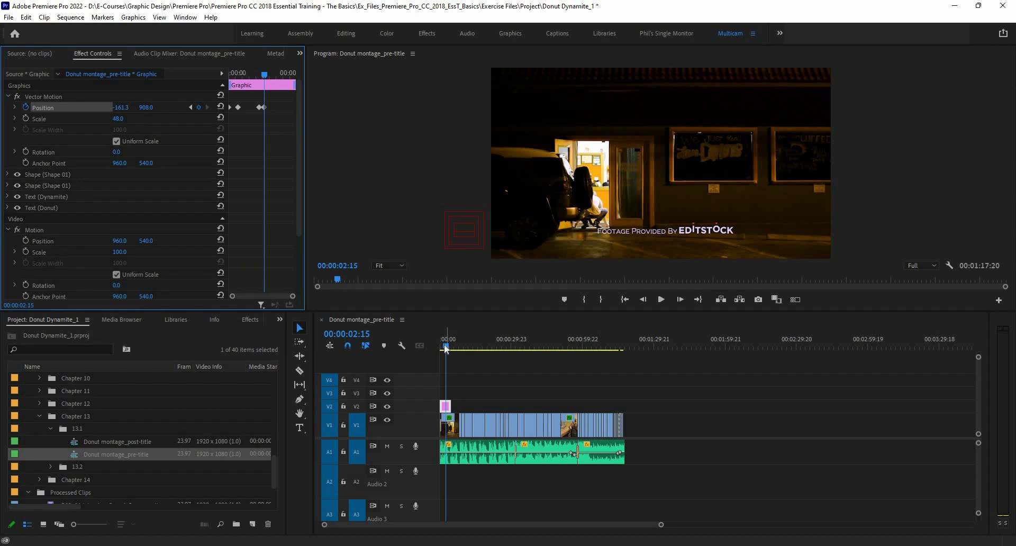
{"action": "left_click", "coordinate": [438, 348]}
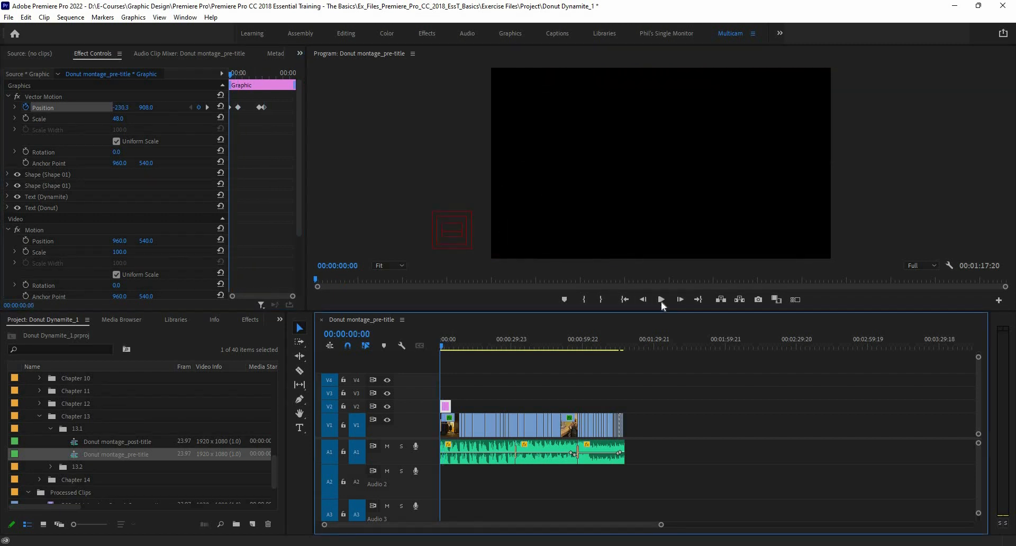
{"action": "left_click", "coordinate": [661, 302]}
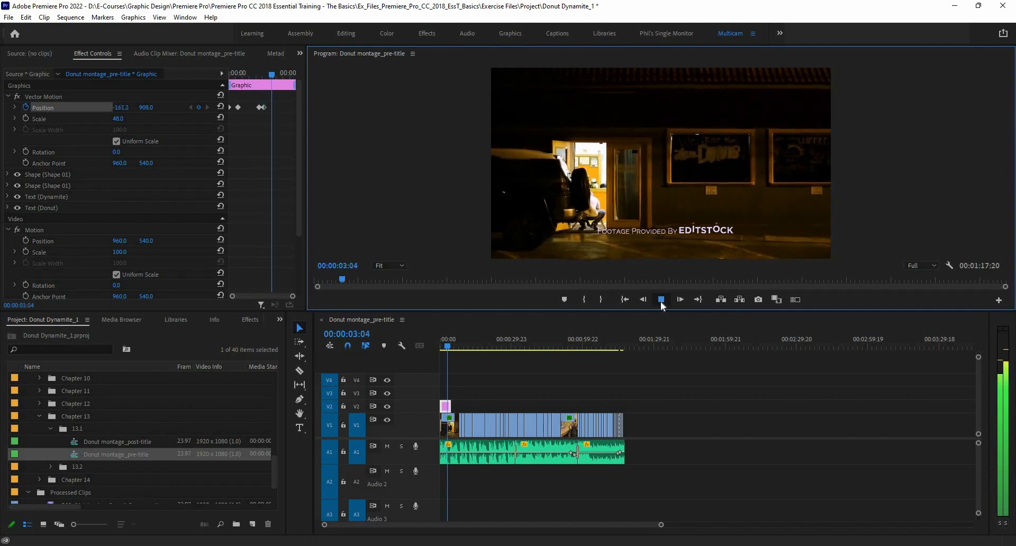
{"action": "left_click", "coordinate": [662, 301]}
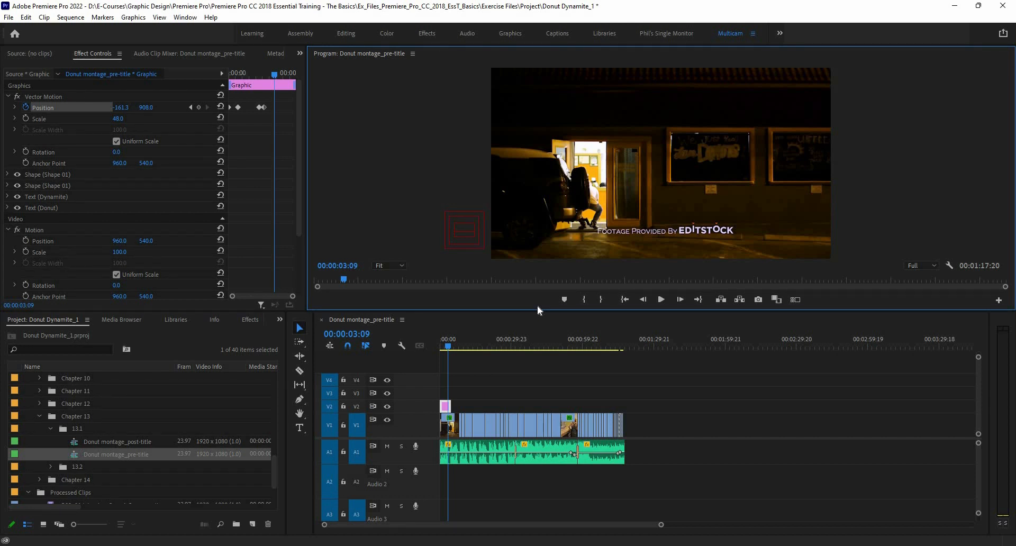
{"action": "left_click", "coordinate": [133, 18]}
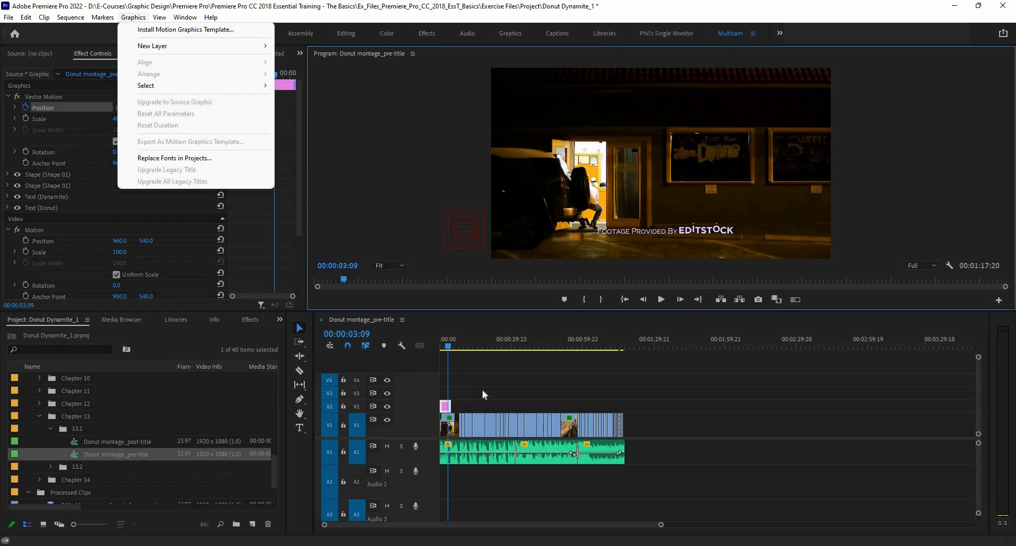
{"action": "left_click", "coordinate": [444, 405]}
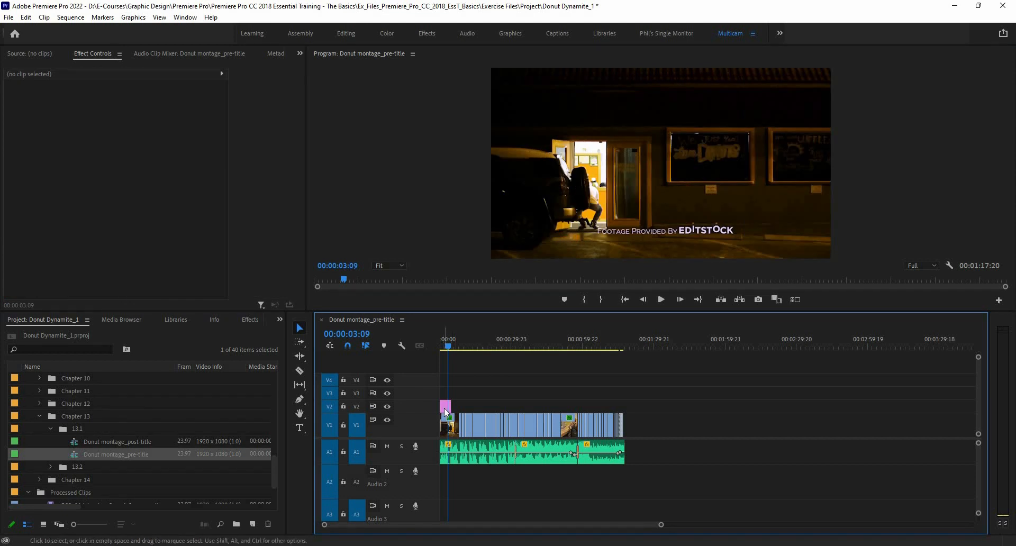
{"action": "right_click", "coordinate": [444, 408]}
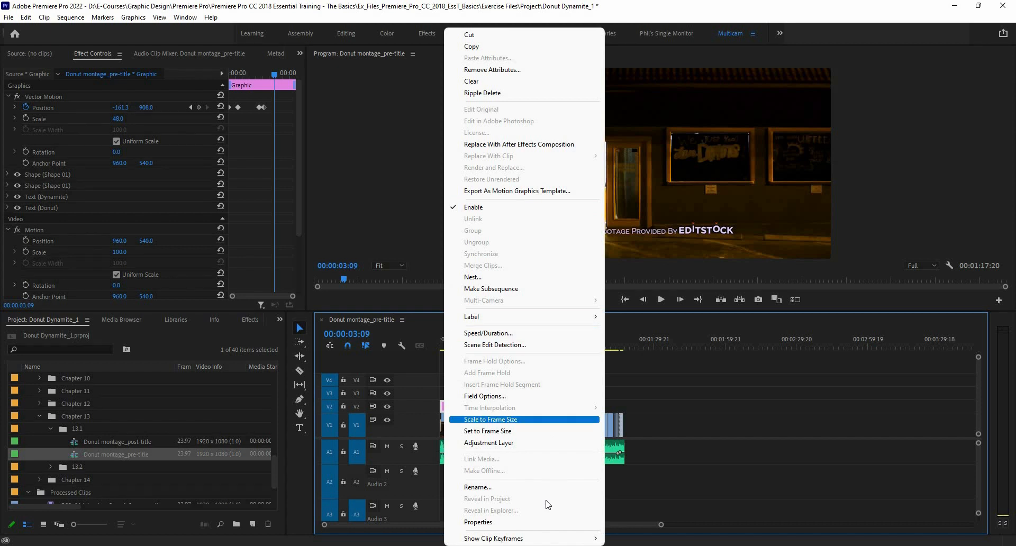
{"action": "left_click", "coordinate": [652, 509]}
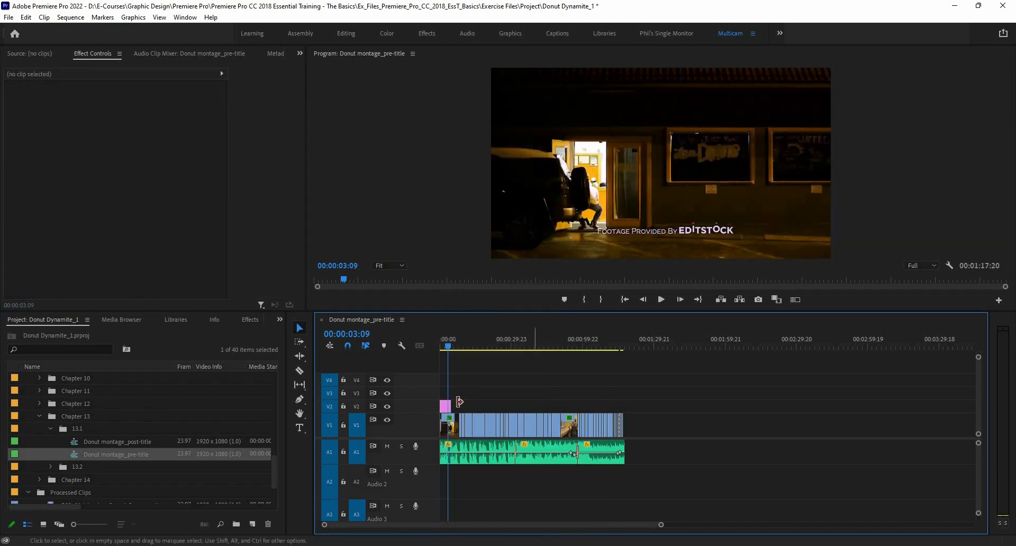
Upgrade the Donut Dynamite title clip on V2 to a source graphic
{"action": "left_click", "coordinate": [464, 231]}
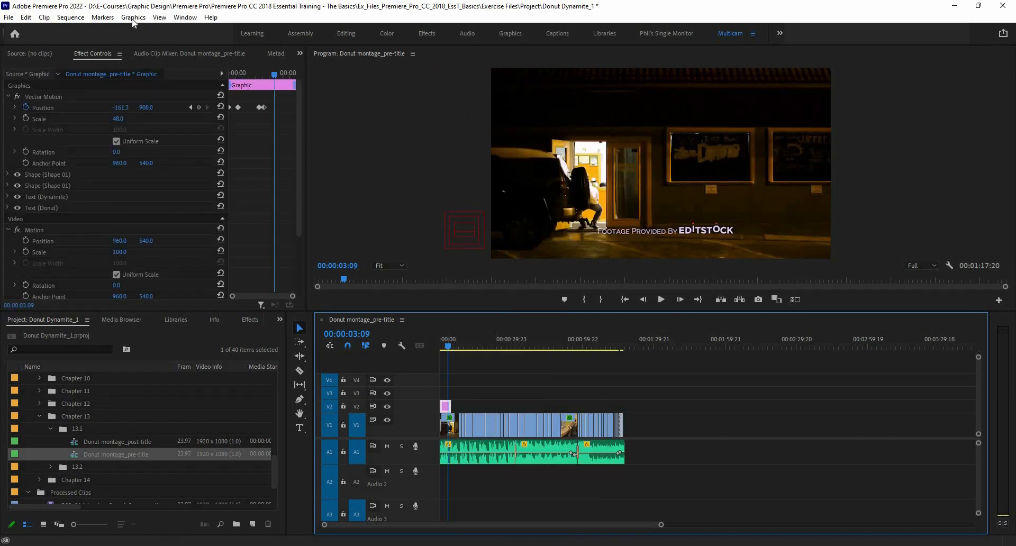
{"action": "left_click", "coordinate": [133, 17]}
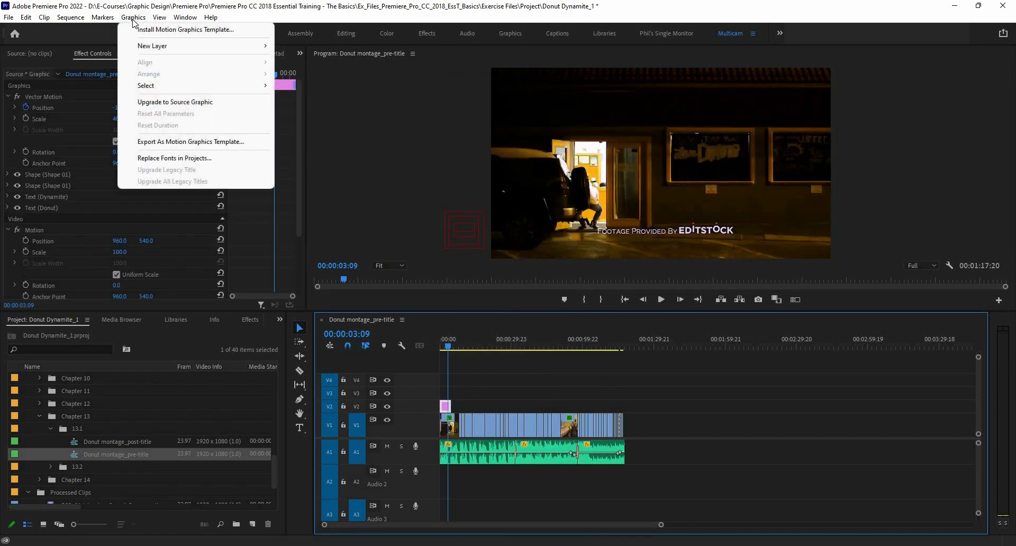
{"action": "left_click", "coordinate": [193, 102]}
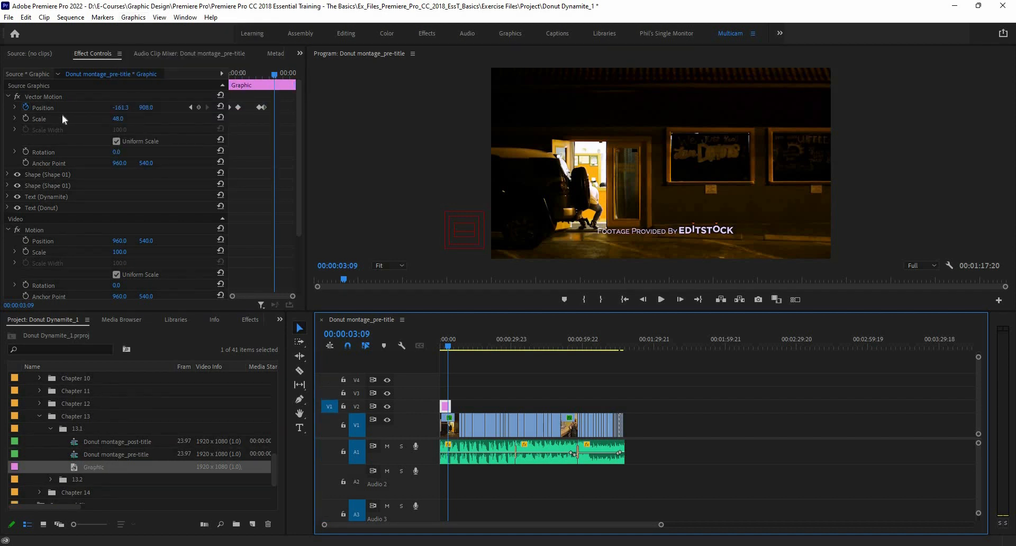
Place a second instance of the Graphic source item on V2 after the first title and show the frame at 00:00:08:05
{"action": "left_click", "coordinate": [10, 98]}
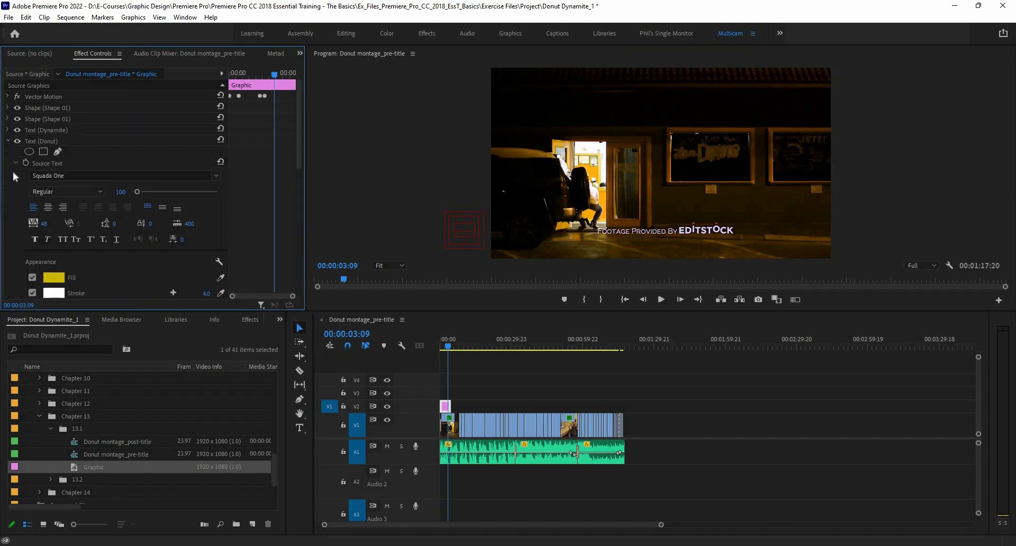
{"action": "left_click", "coordinate": [10, 164]}
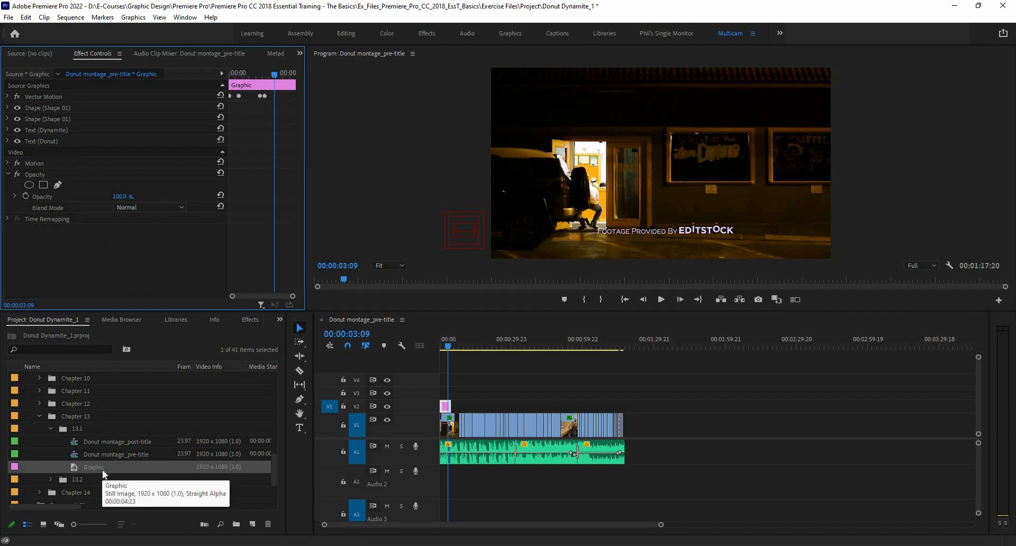
{"action": "left_click_drag", "start_coordinate": [104, 473], "coordinate": [453, 352]}
{"action": "left_click", "coordinate": [453, 344]}
{"action": "key", "text": "space"}
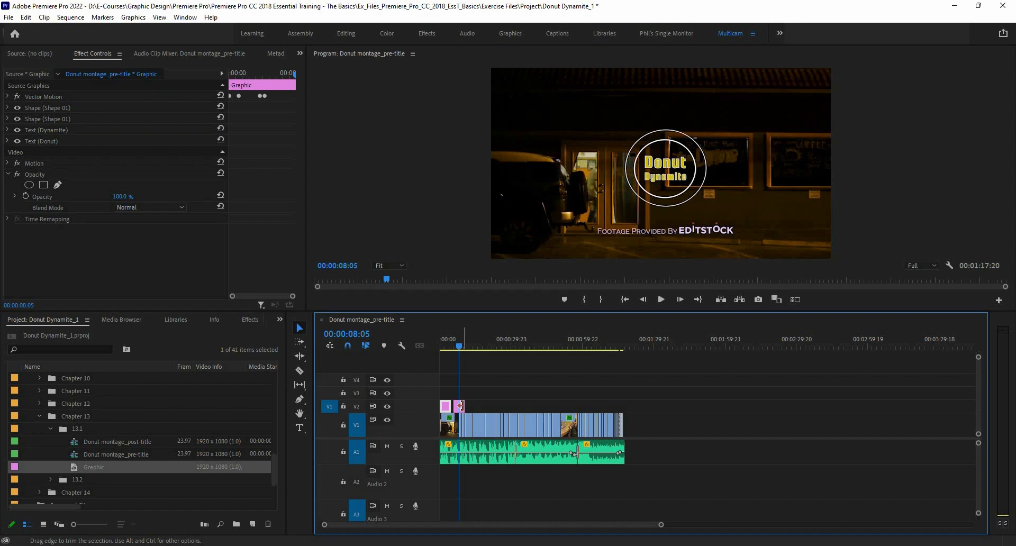
Try deleting the outer ring from the second graphic instance and check the first title at 00:00:00:21
{"action": "left_click", "coordinate": [664, 206]}
{"action": "key", "text": "Delete"}
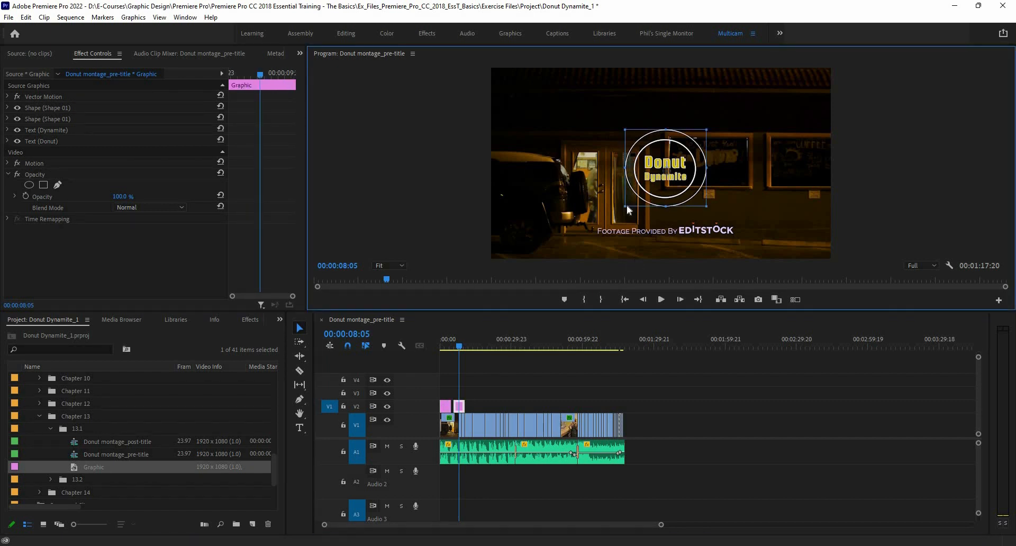
{"action": "left_click", "coordinate": [431, 350]}
{"action": "left_click", "coordinate": [443, 348]}
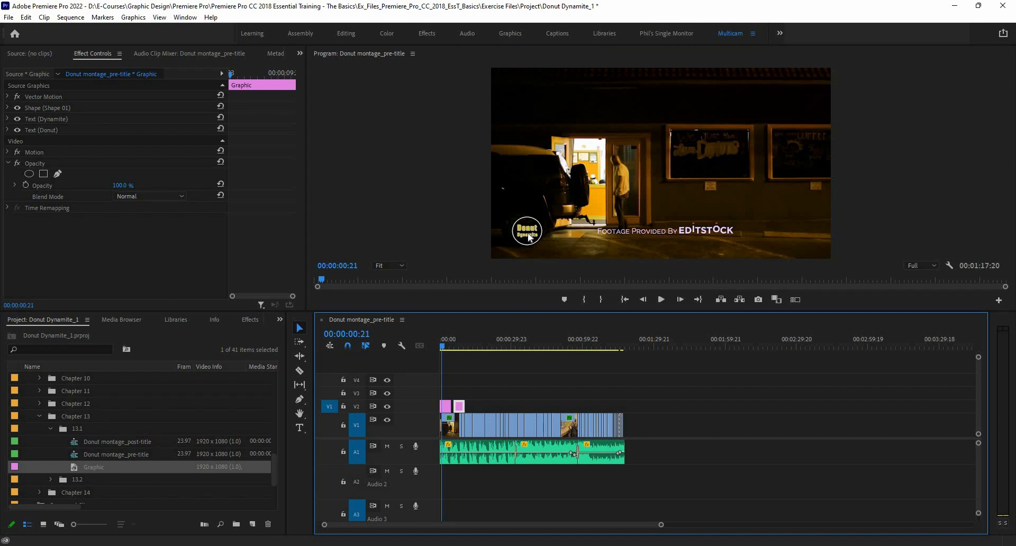
Undo the outer ring's deletion and remove the second graphic instance from V2
{"action": "key", "text": "ctrl+z"}
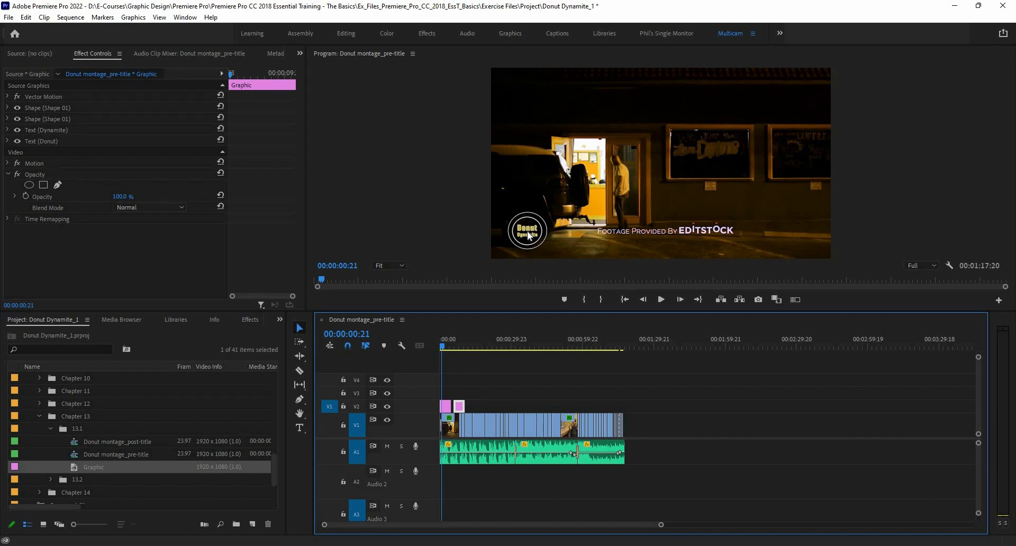
{"action": "key", "text": "ctrl+s"}
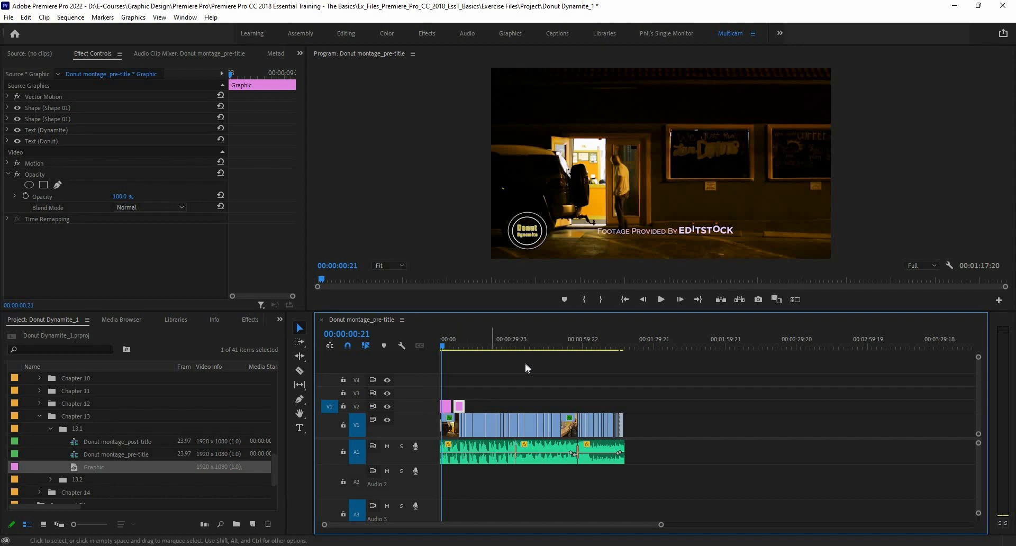
{"action": "key", "text": "Delete"}
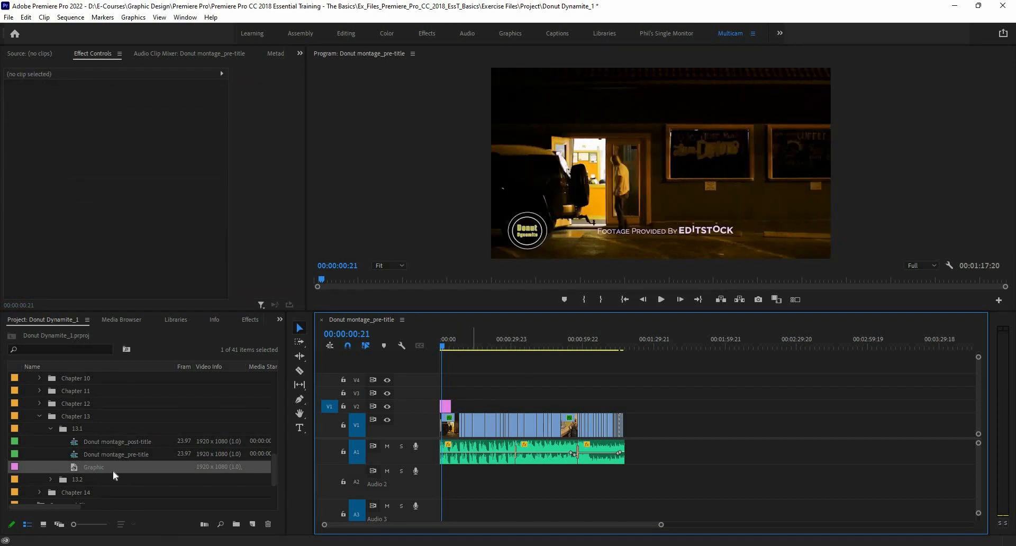
Duplicate the Graphic source item in the 13.1 bin and place the copy on V2 after the first title
{"action": "right_click", "coordinate": [113, 468]}
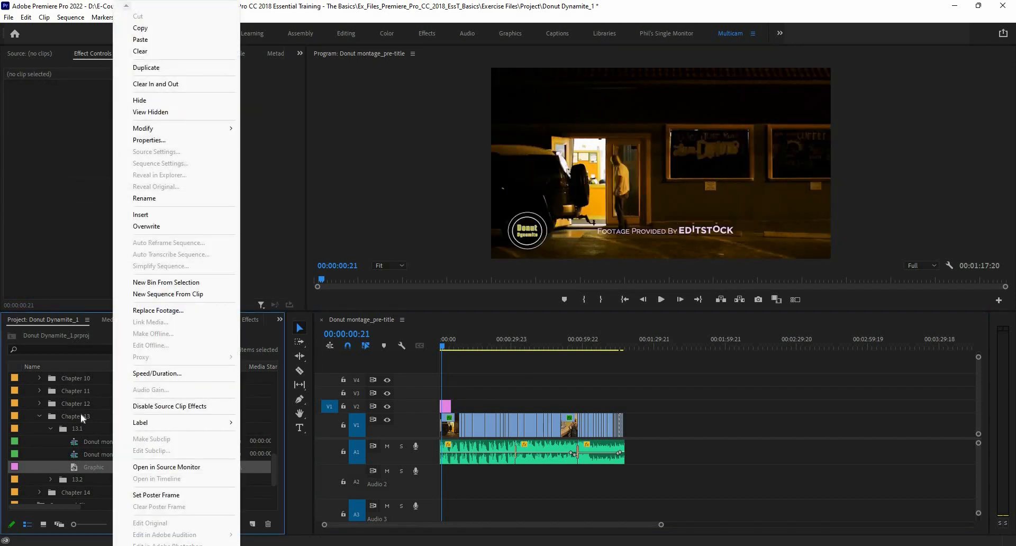
{"action": "left_click", "coordinate": [153, 69]}
{"action": "left_click_drag", "start_coordinate": [110, 479], "coordinate": [467, 407]}
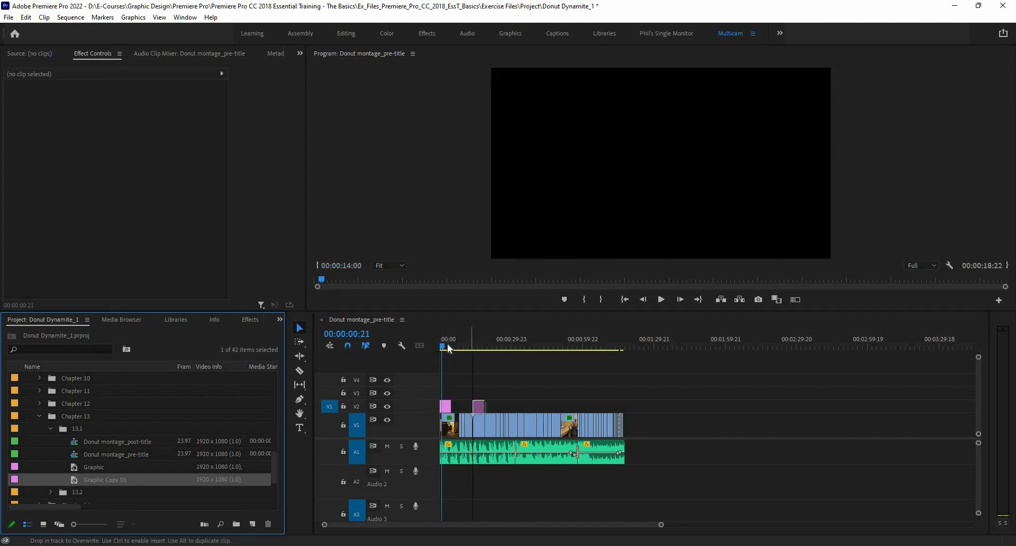
Delete the outer ring shape from the graphic copy on V2, viewing it at 00:00:12:06
{"action": "left_click", "coordinate": [470, 352]}
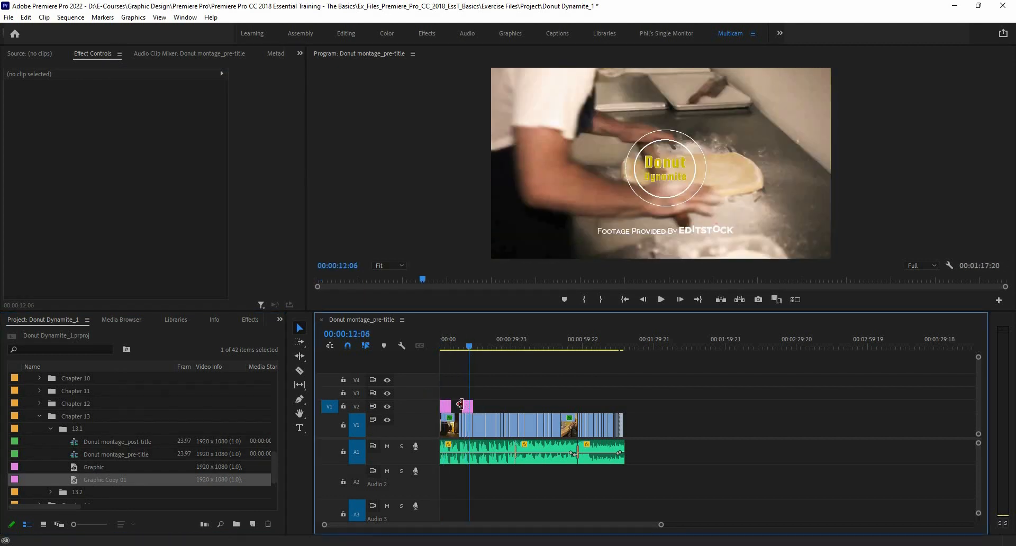
{"action": "left_click", "coordinate": [467, 407]}
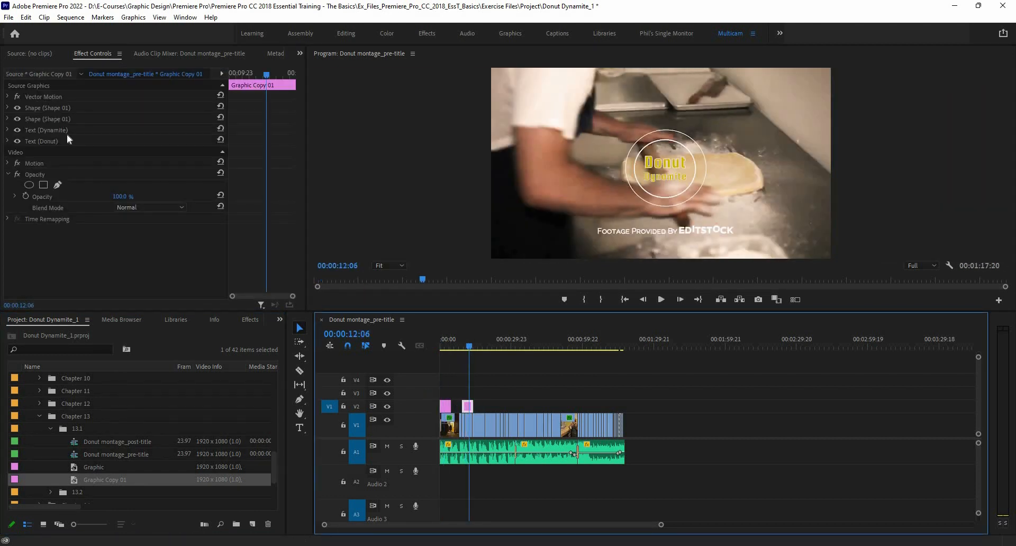
{"action": "left_click", "coordinate": [67, 110]}
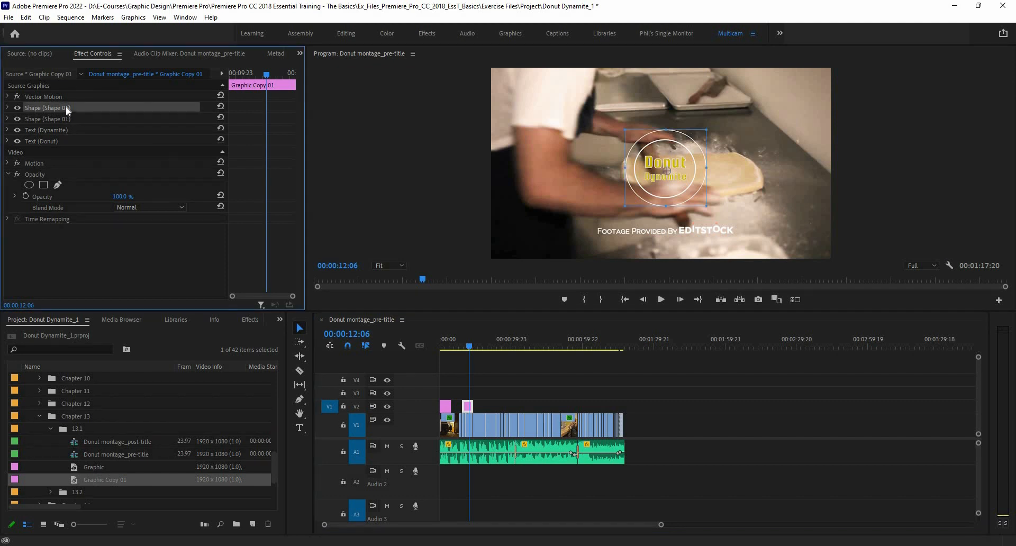
{"action": "key", "text": "Delete"}
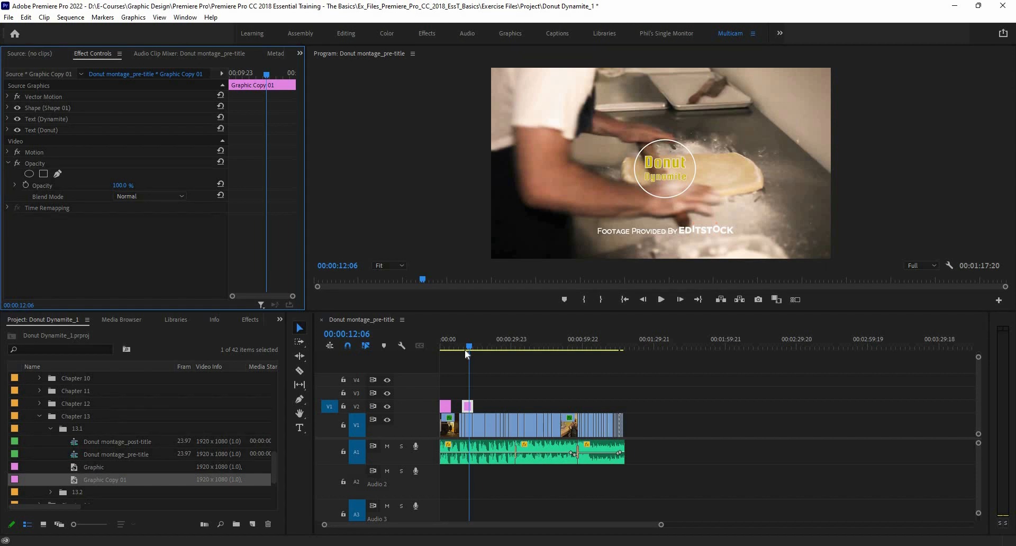
Check the original title at 00:00:01:08 and remove the graphic copy clip around 00:00:12:00 from V2
{"action": "left_click", "coordinate": [450, 352]}
{"action": "left_click_drag", "start_coordinate": [450, 353], "coordinate": [443, 354]}
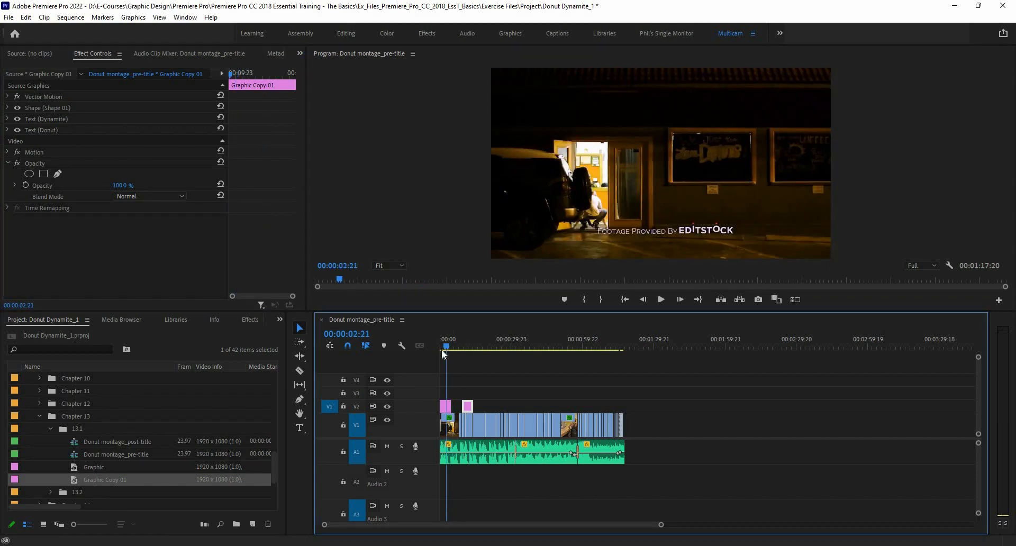
{"action": "key", "text": "shift+Right"}
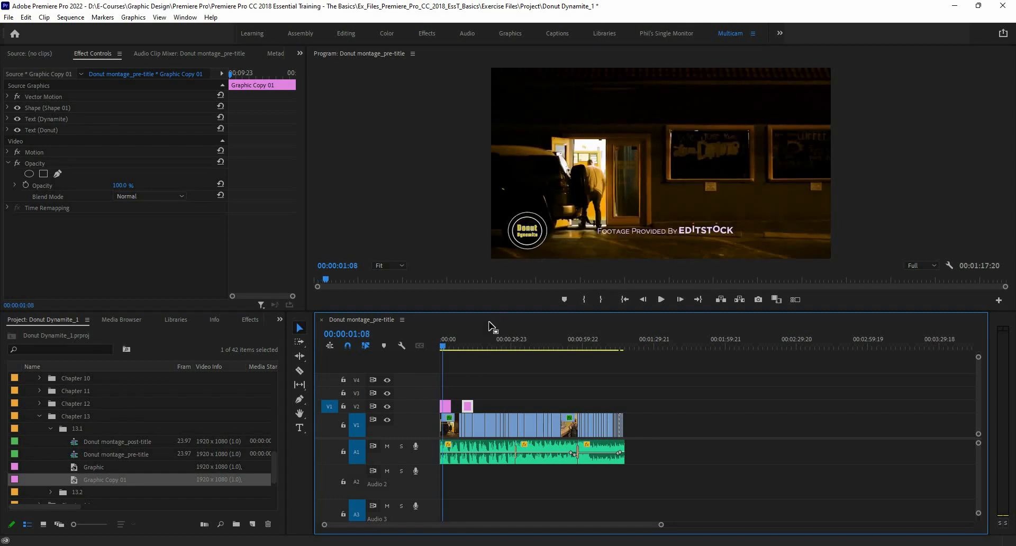
{"action": "left_click_drag", "start_coordinate": [467, 350], "coordinate": [468, 351]}
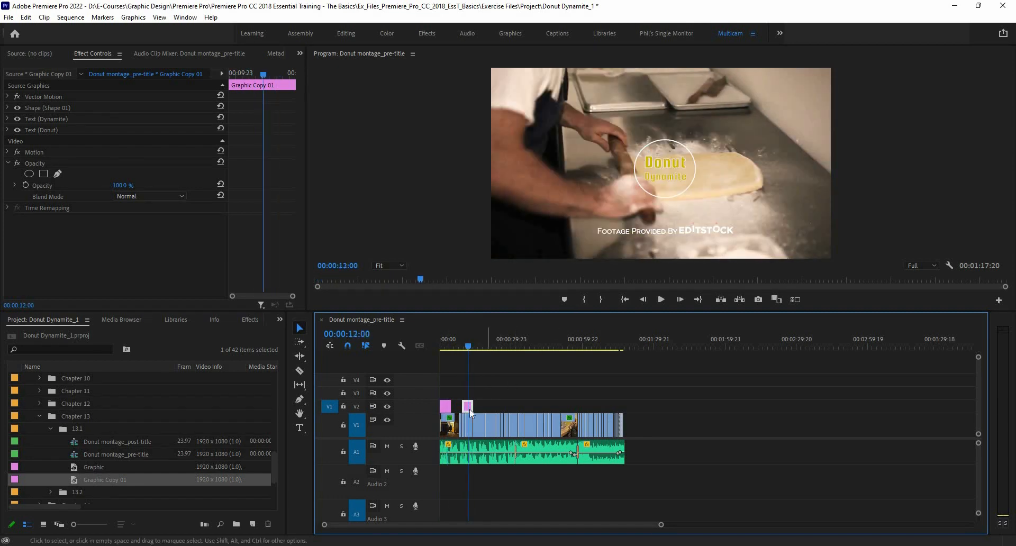
{"action": "key", "text": "Delete"}
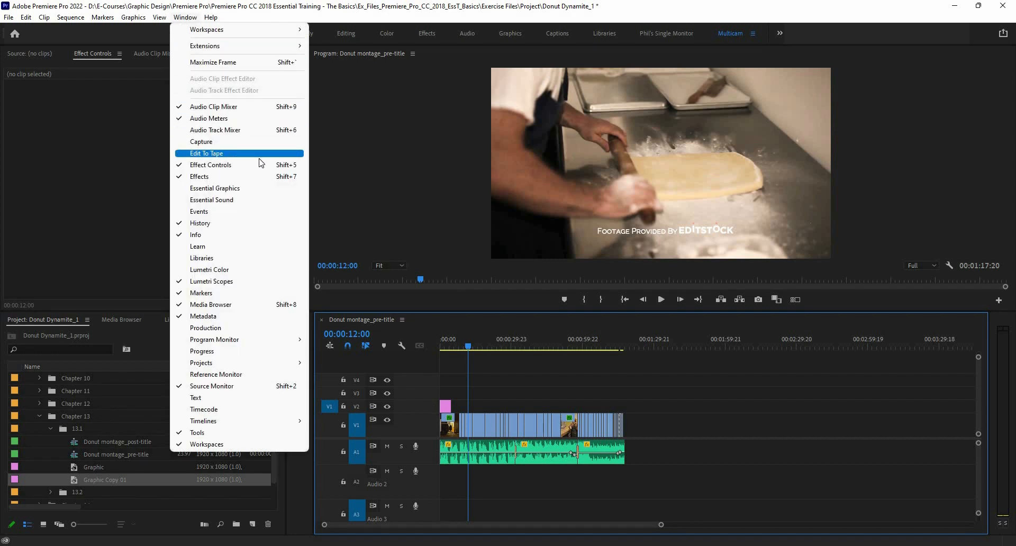
Open Essential Graphics and browse the local motion graphics templates
{"action": "left_click", "coordinate": [254, 191]}
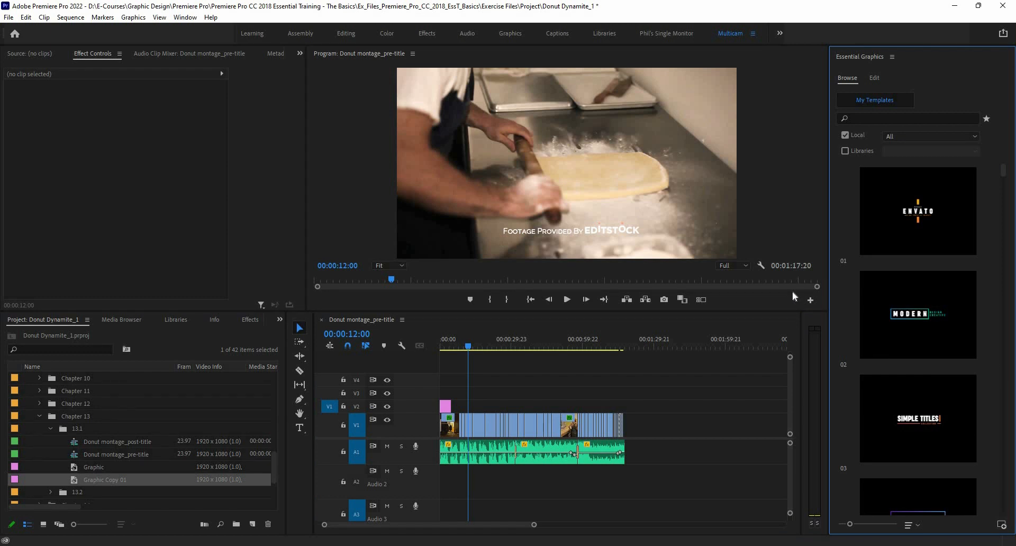
{"action": "mouse_move", "coordinate": [892, 306]}
{"action": "scroll", "coordinate": [893, 306], "scroll_direction": "down", "scroll_amount": 2}
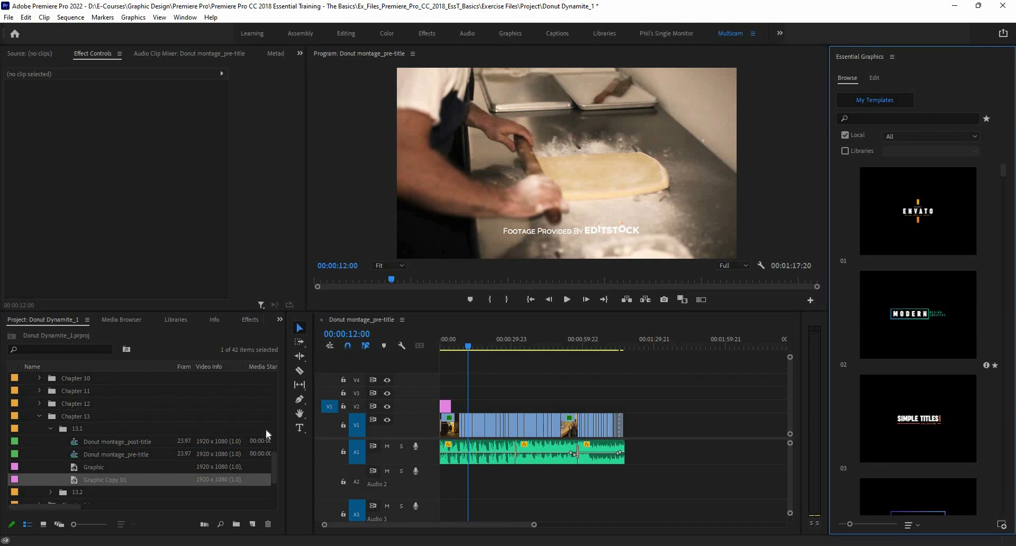
Open the Donut Sequence pre-lower third sequence from the 13.2 bin and advance it to 00:00:06:22
{"action": "left_click", "coordinate": [50, 430]}
{"action": "left_click", "coordinate": [50, 441]}
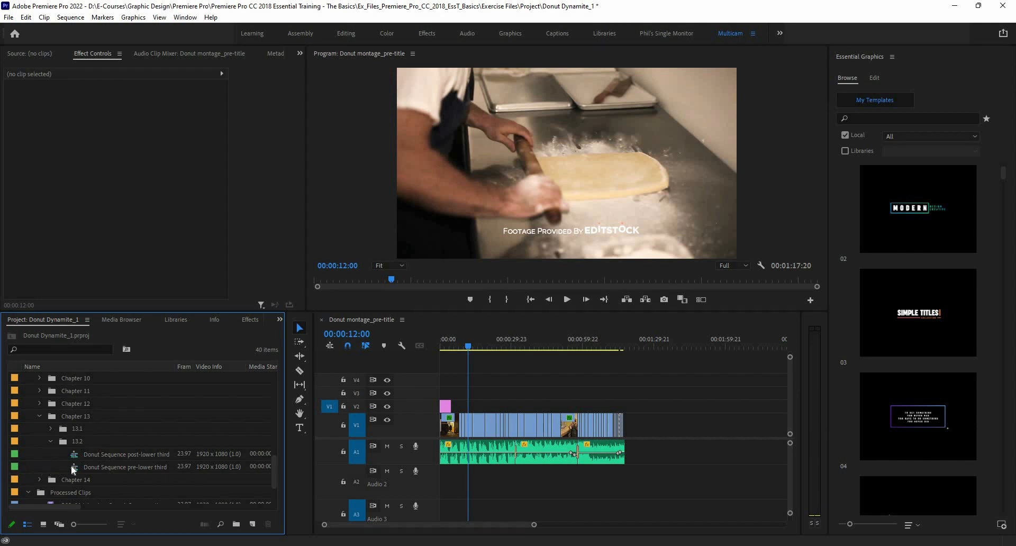
{"action": "double_click", "coordinate": [74, 467]}
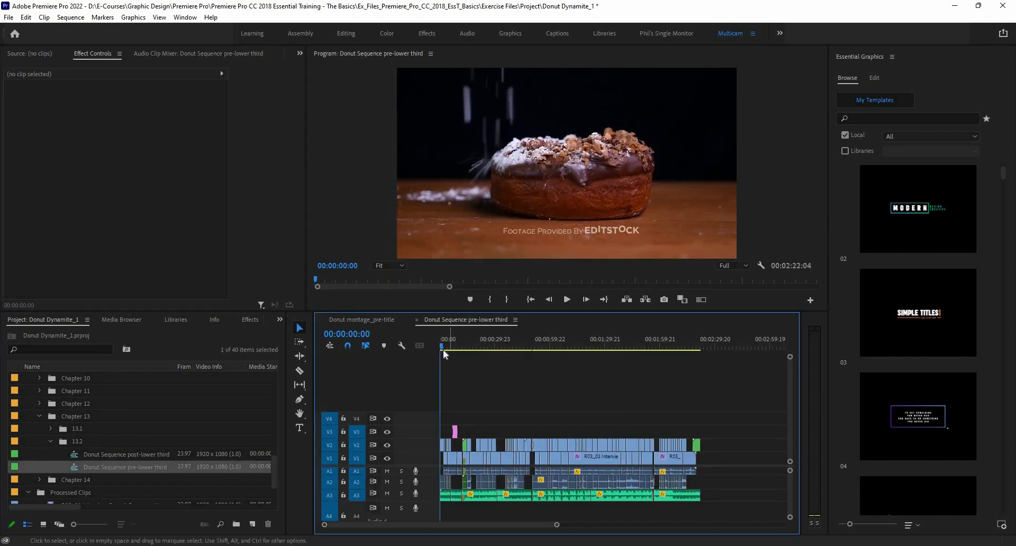
{"action": "key", "text": "space"}
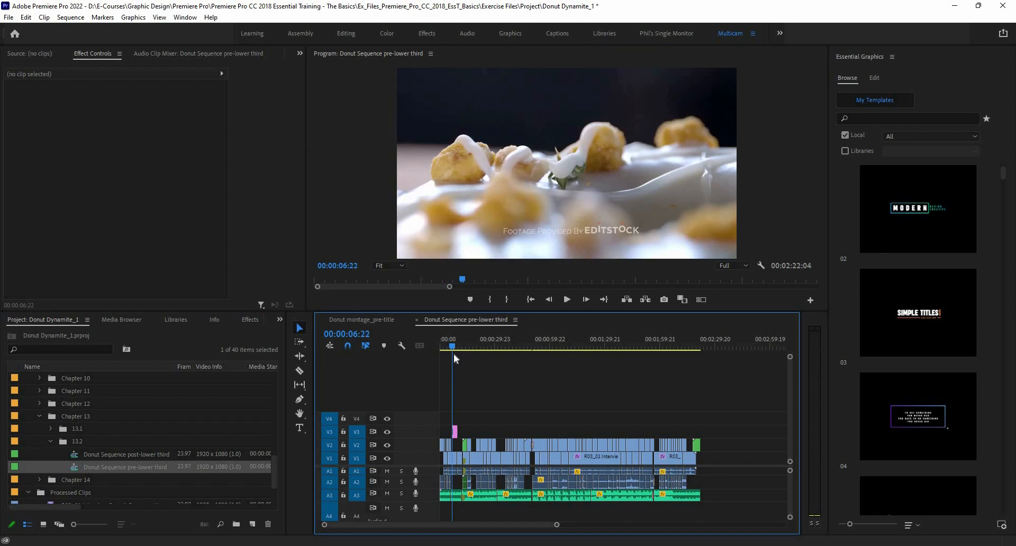
Play through the section with the existing lower third on V3, stopping at 00:00:09:12
{"action": "left_click", "coordinate": [455, 354]}
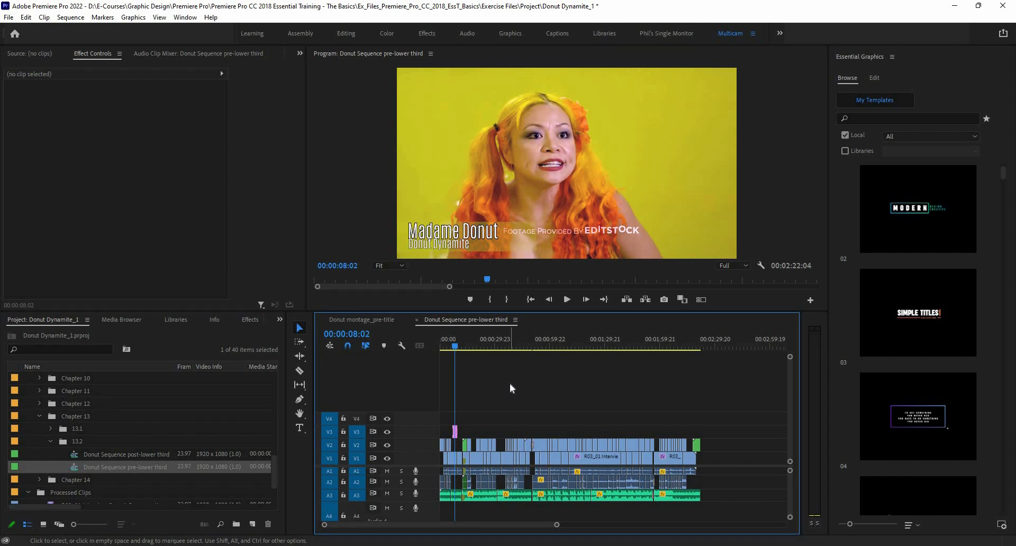
{"action": "scroll", "coordinate": [418, 531], "scroll_direction": "up", "scroll_amount": 3}
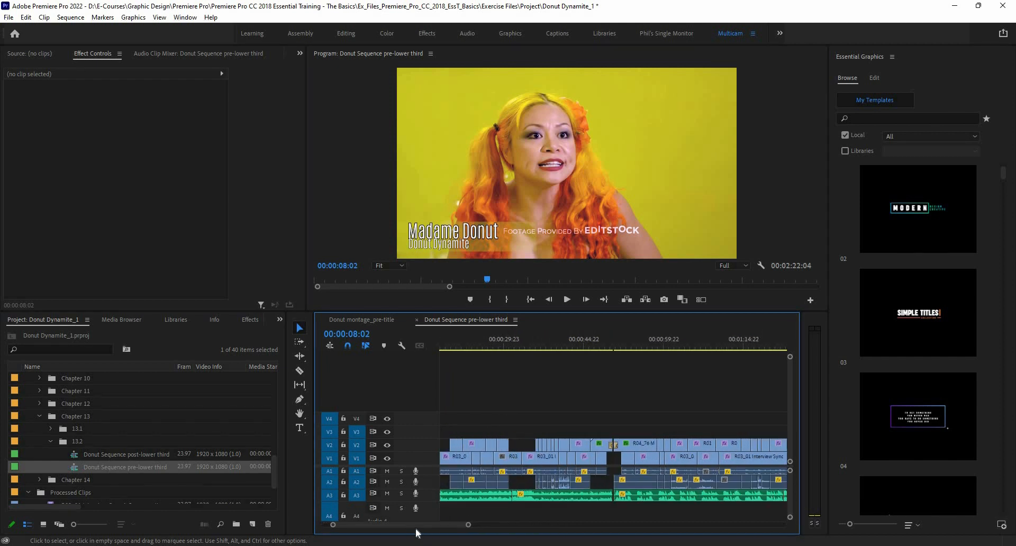
{"action": "scroll", "coordinate": [509, 341], "scroll_direction": "up", "scroll_amount": 3}
{"action": "left_click_drag", "start_coordinate": [483, 346], "coordinate": [464, 347]}
{"action": "key", "text": "space"}
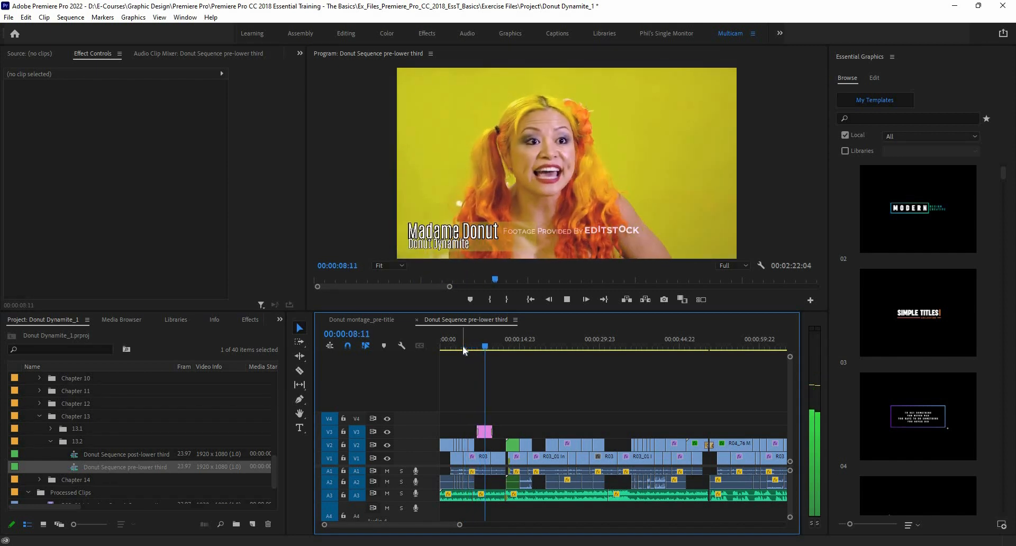
{"action": "key", "text": "space"}
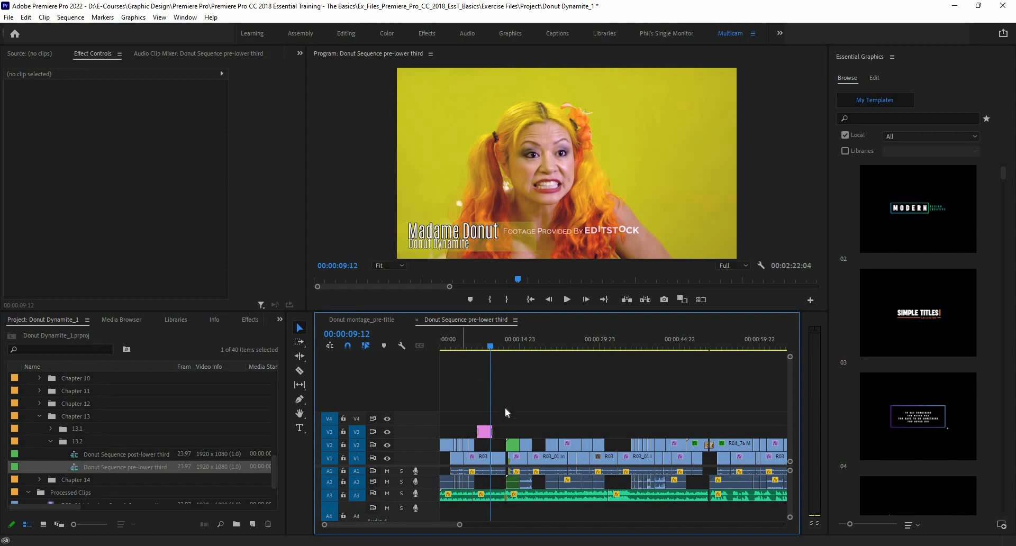
Select the lower third graphic on V3 and examine the Motion settings and source text properties of its two text layers
{"action": "left_click", "coordinate": [487, 432]}
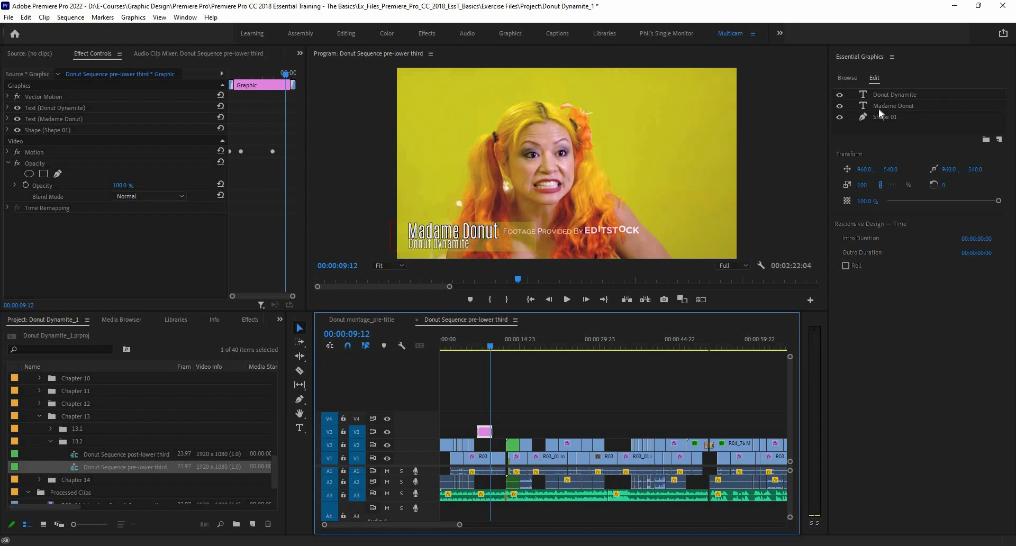
{"action": "left_click", "coordinate": [850, 79]}
{"action": "left_click", "coordinate": [869, 80]}
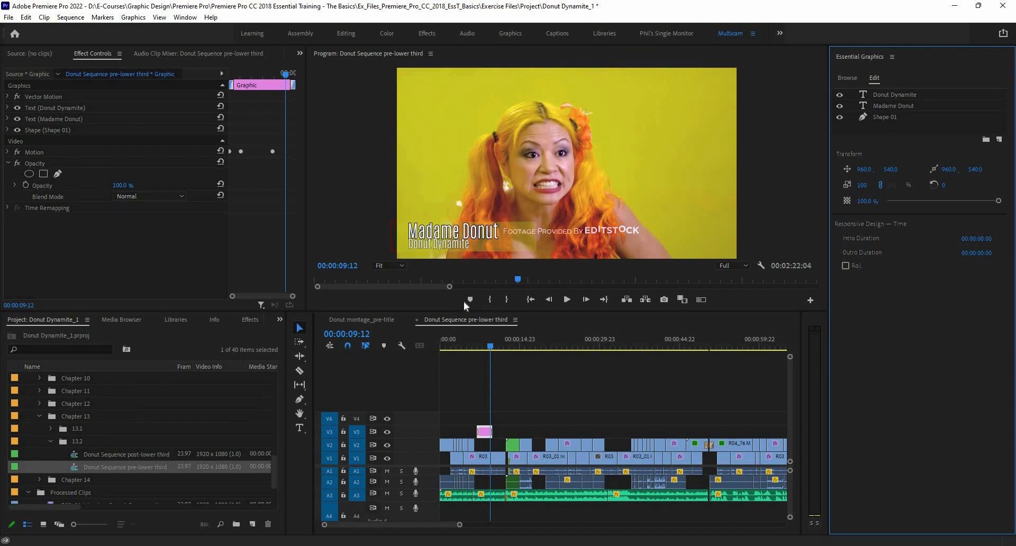
{"action": "left_click", "coordinate": [8, 153]}
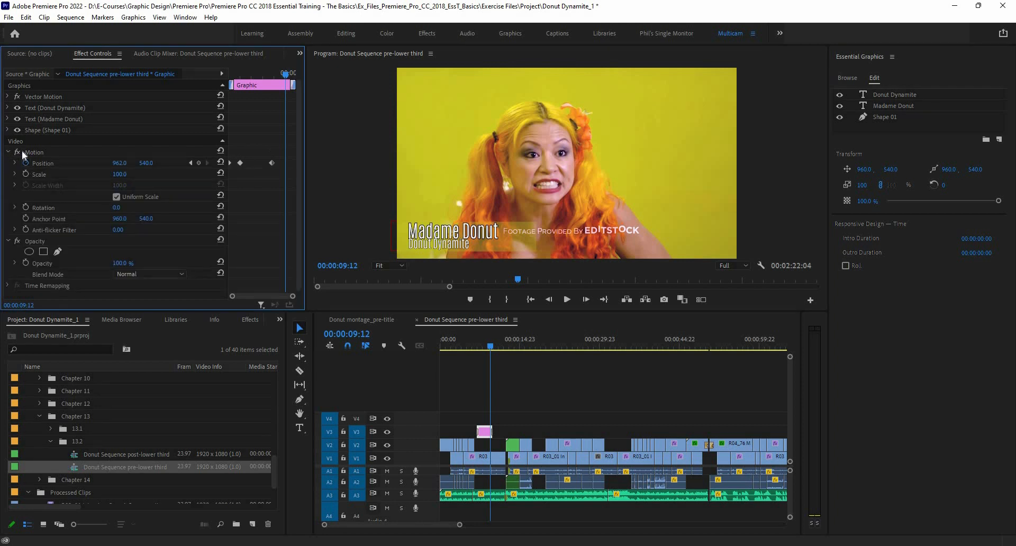
{"action": "left_click", "coordinate": [8, 120]}
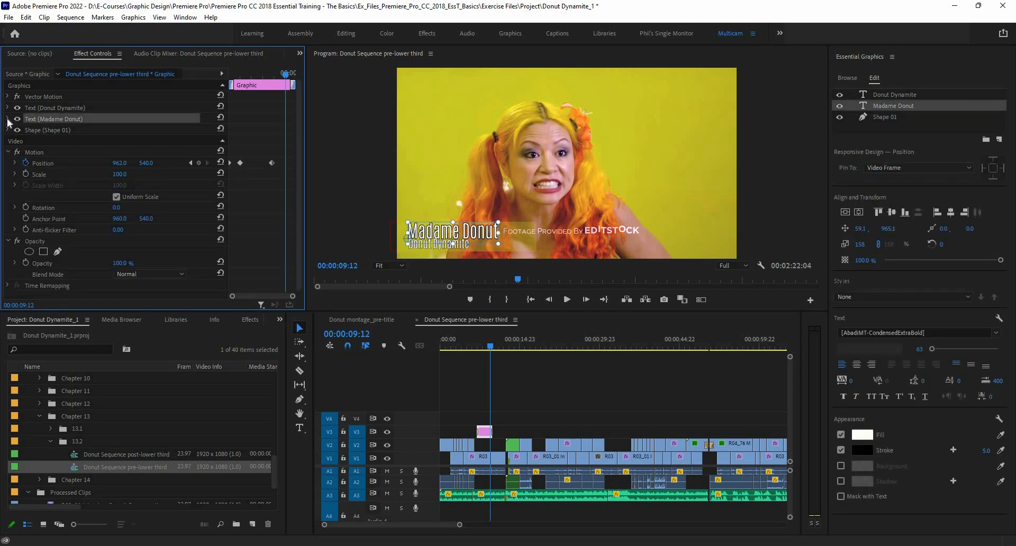
{"action": "left_click", "coordinate": [9, 121]}
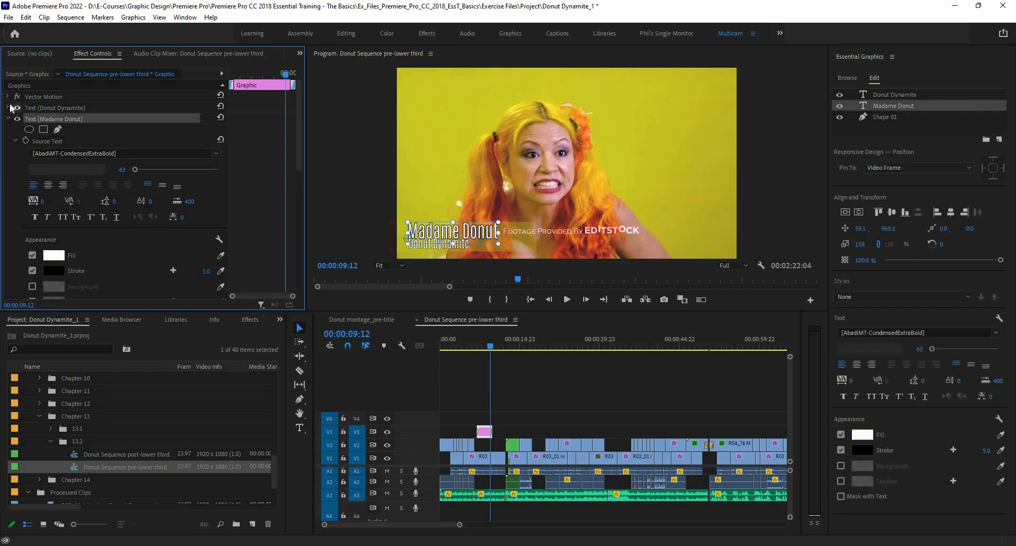
{"action": "left_click", "coordinate": [9, 108]}
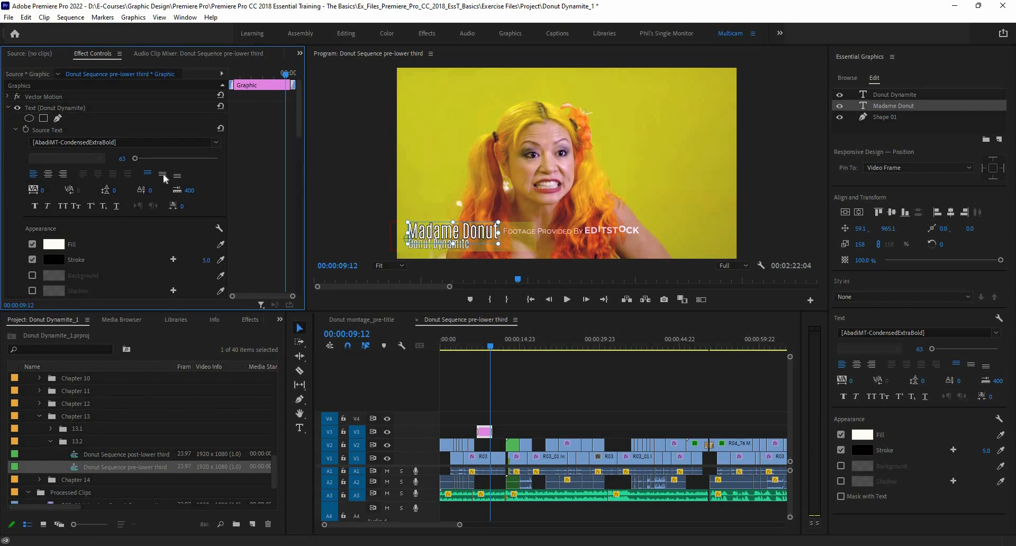
{"action": "scroll", "coordinate": [164, 180], "scroll_direction": "down", "scroll_amount": 4}
{"action": "scroll", "coordinate": [70, 193], "scroll_direction": "up", "scroll_amount": 5}
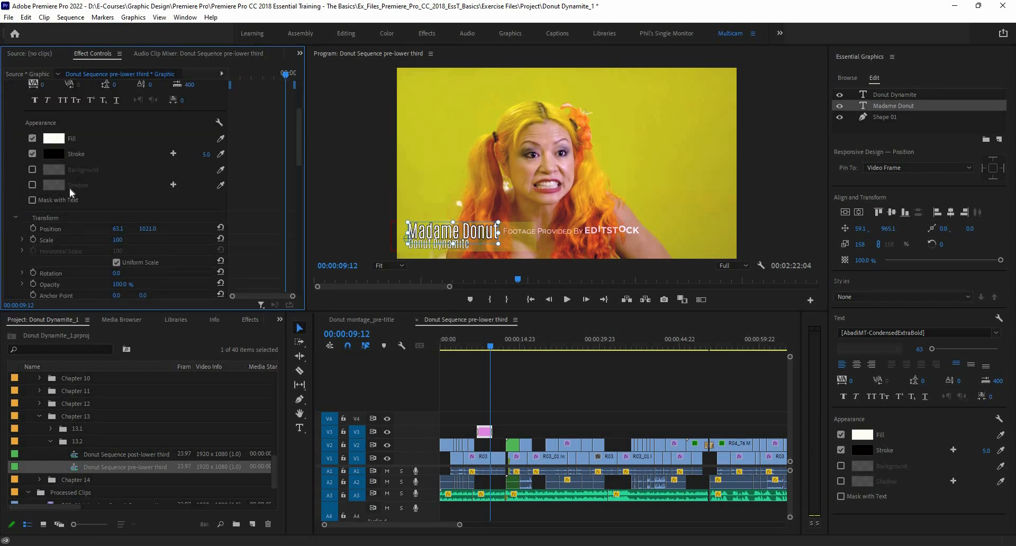
{"action": "left_click", "coordinate": [9, 108]}
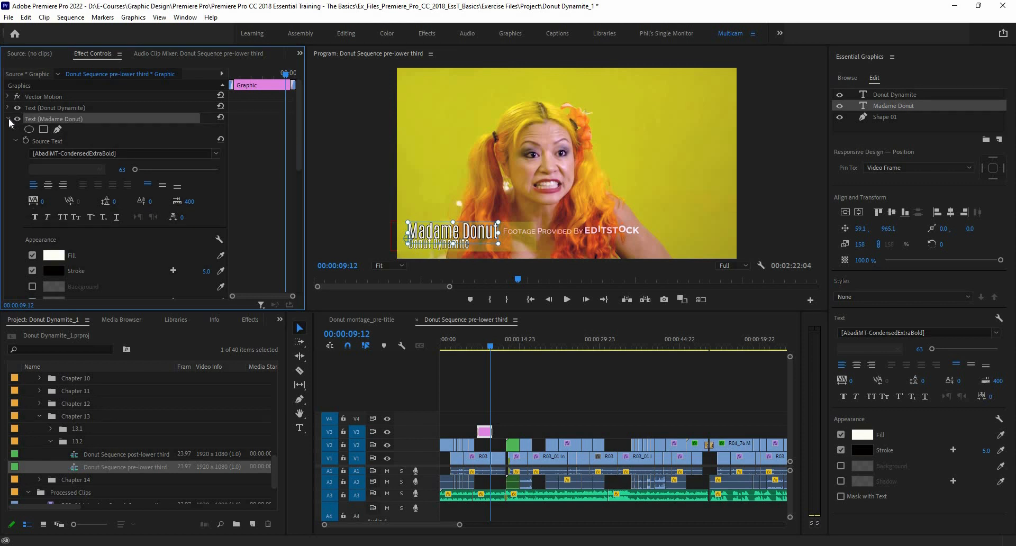
{"action": "left_click", "coordinate": [9, 153]}
{"action": "left_click", "coordinate": [8, 153]}
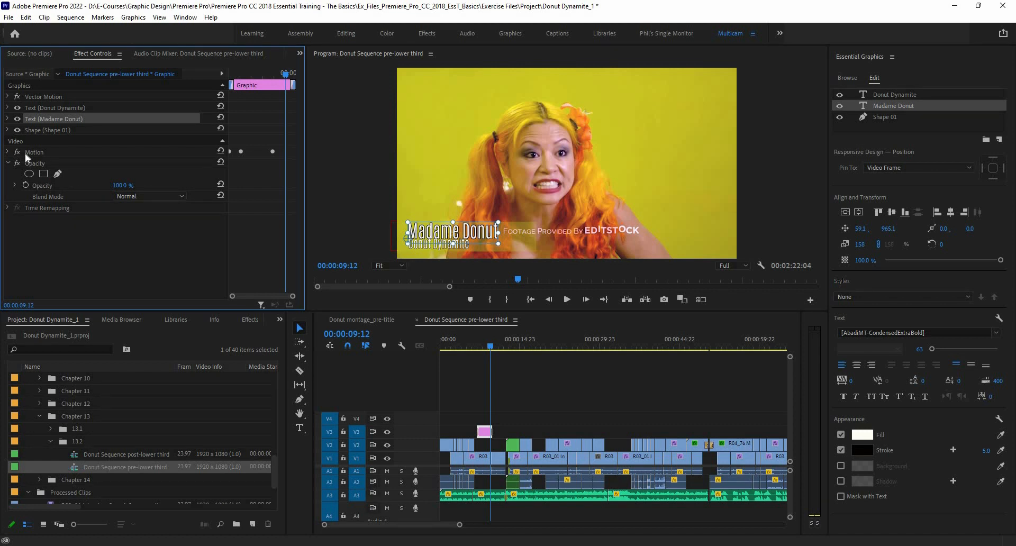
Inspect the appearance of the lower third's Shape 01 background and its fill color, keeping the color as is
{"action": "left_click", "coordinate": [48, 130]}
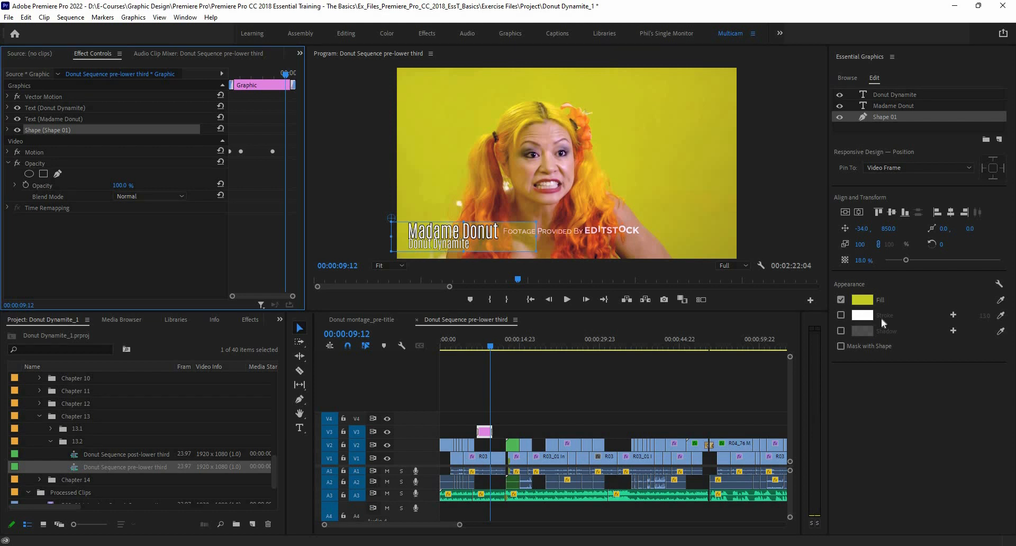
{"action": "left_click", "coordinate": [106, 116]}
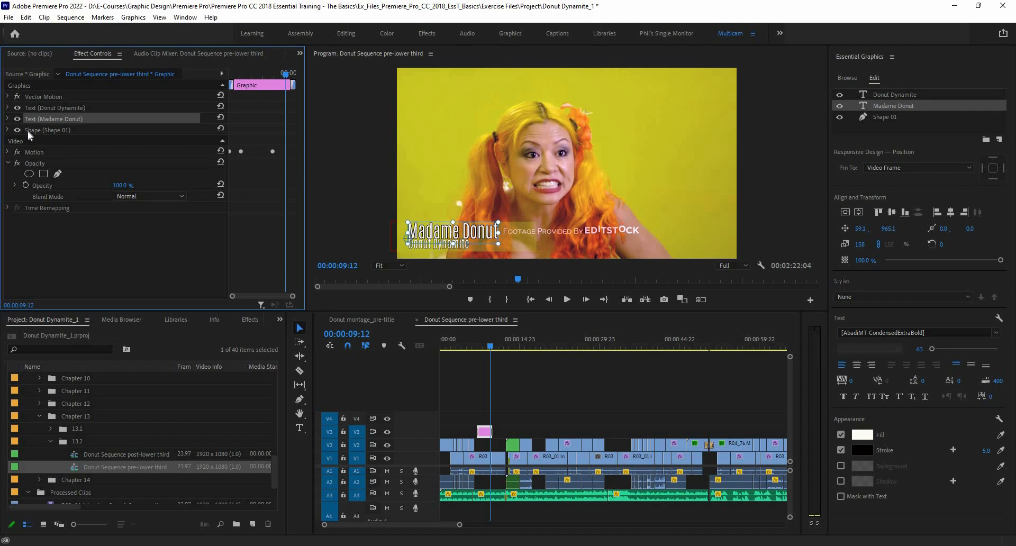
{"action": "left_click", "coordinate": [7, 130]}
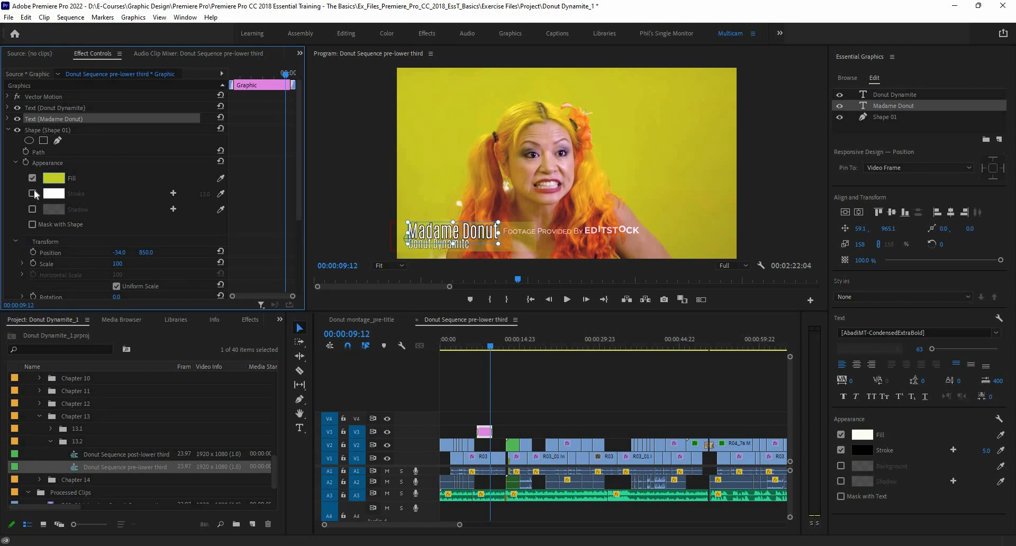
{"action": "left_click", "coordinate": [58, 182]}
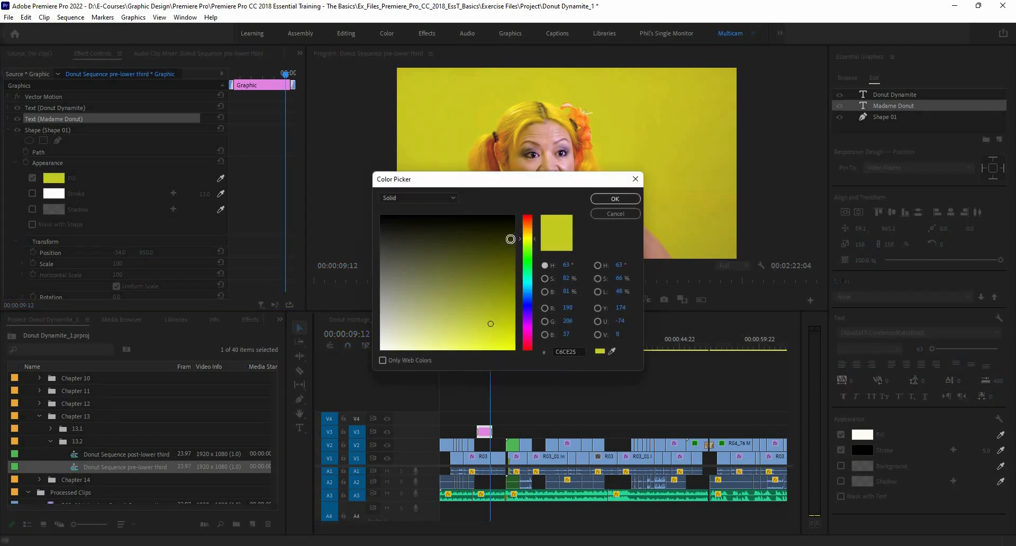
{"action": "left_click", "coordinate": [611, 201]}
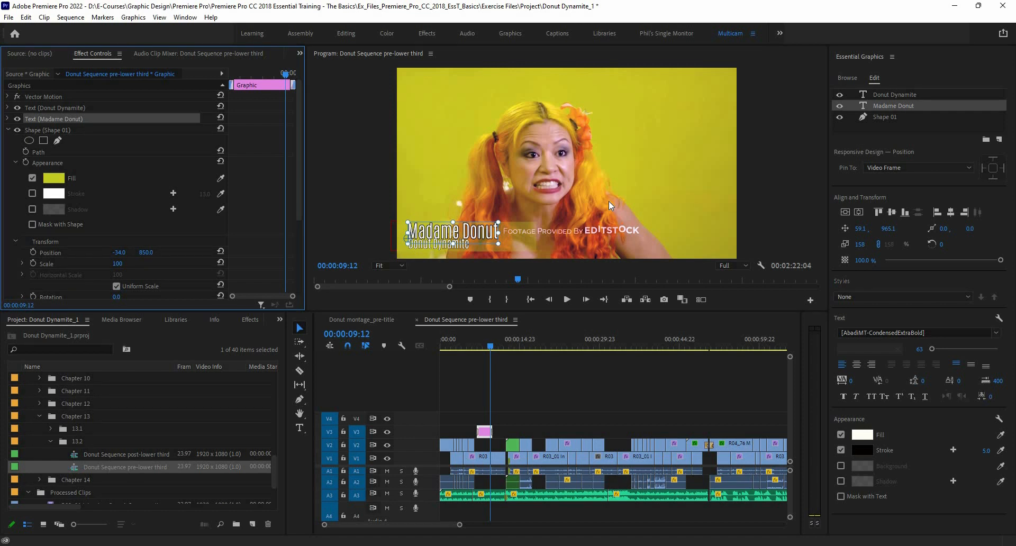
Search the local motion graphics templates for "lower"
{"action": "left_click", "coordinate": [858, 79]}
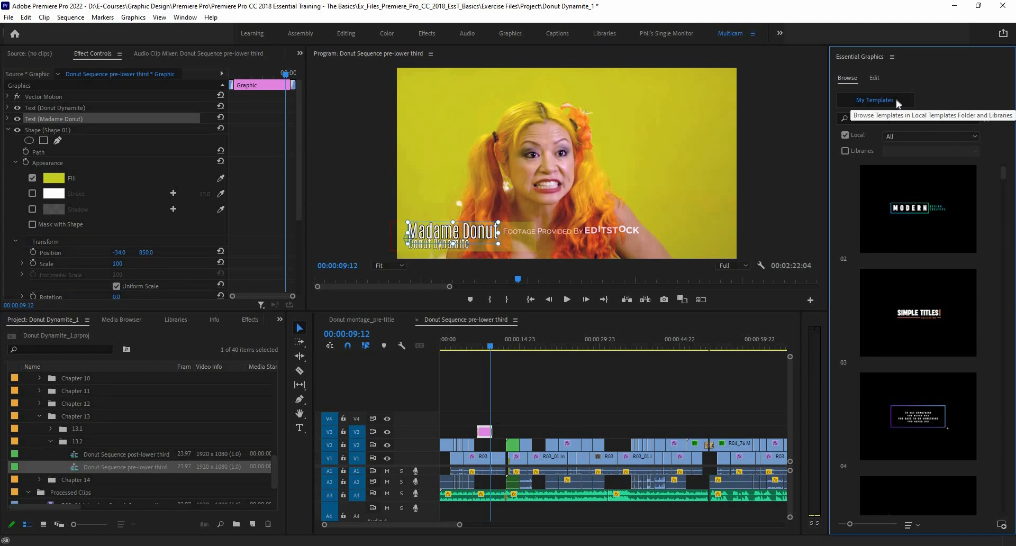
{"action": "scroll", "coordinate": [952, 214], "scroll_direction": "down", "scroll_amount": 8}
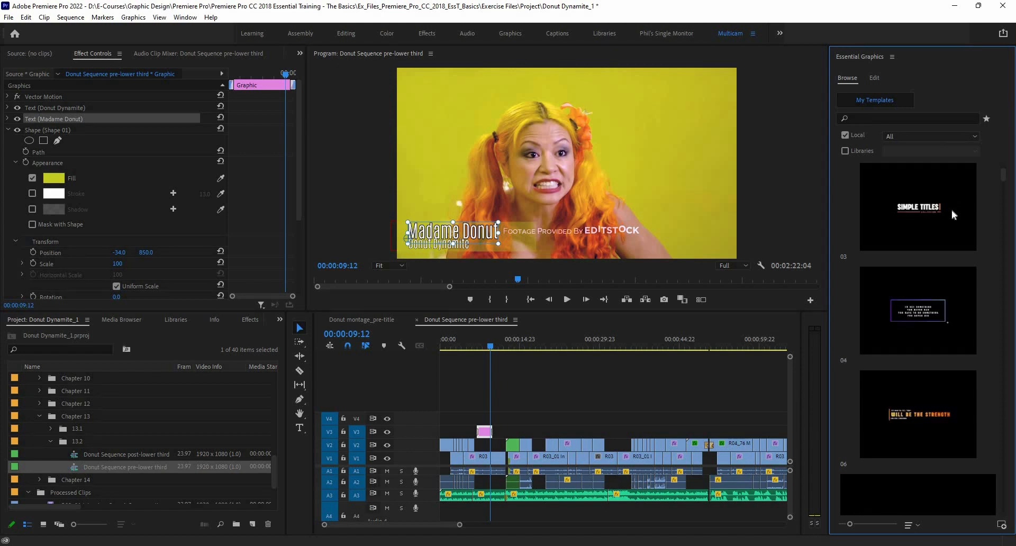
{"action": "scroll", "coordinate": [951, 211], "scroll_direction": "up", "scroll_amount": 8}
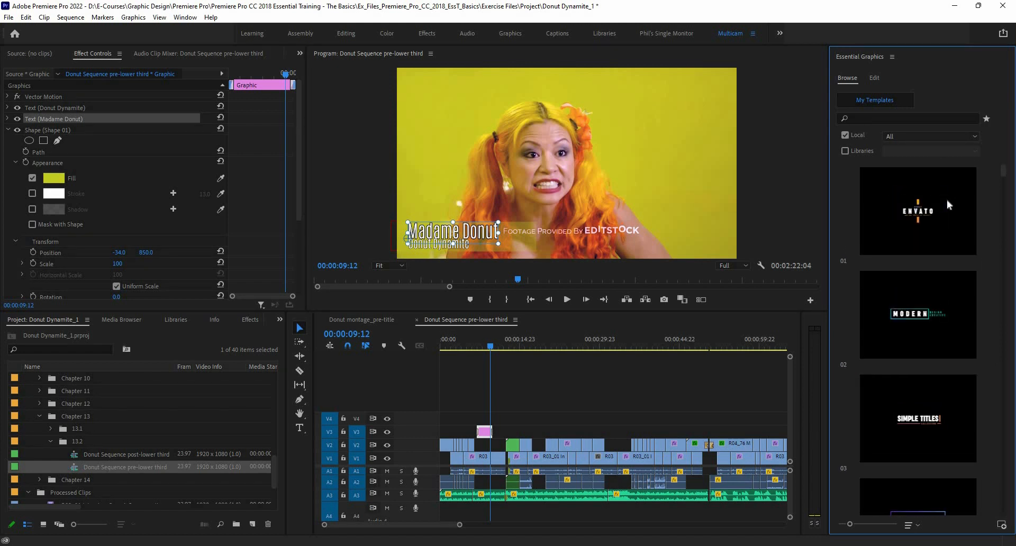
{"action": "mouse_move", "coordinate": [948, 205]}
{"action": "left_click", "coordinate": [873, 118]}
{"action": "type", "text": "lo"}
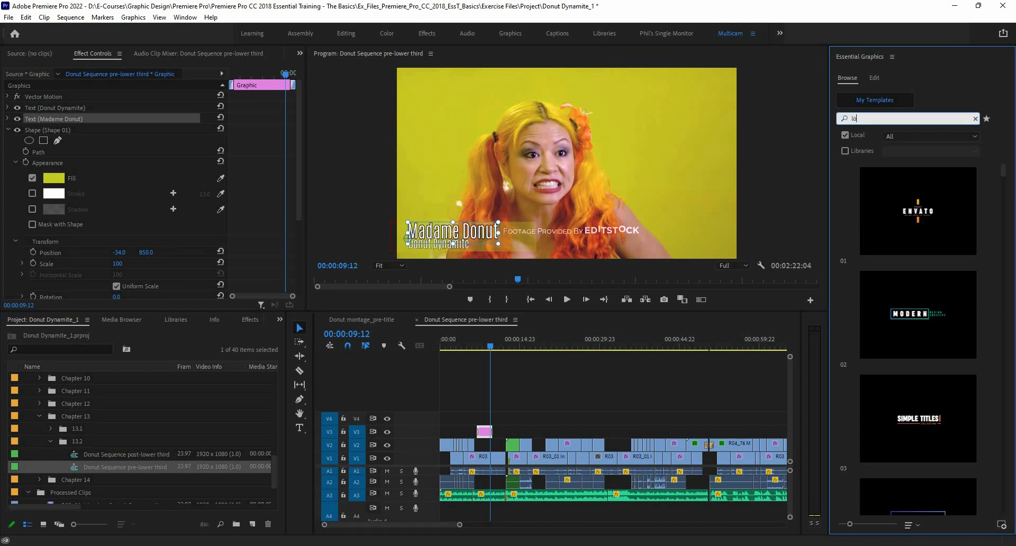
{"action": "type", "text": "wer"}
{"action": "key", "text": "Return"}
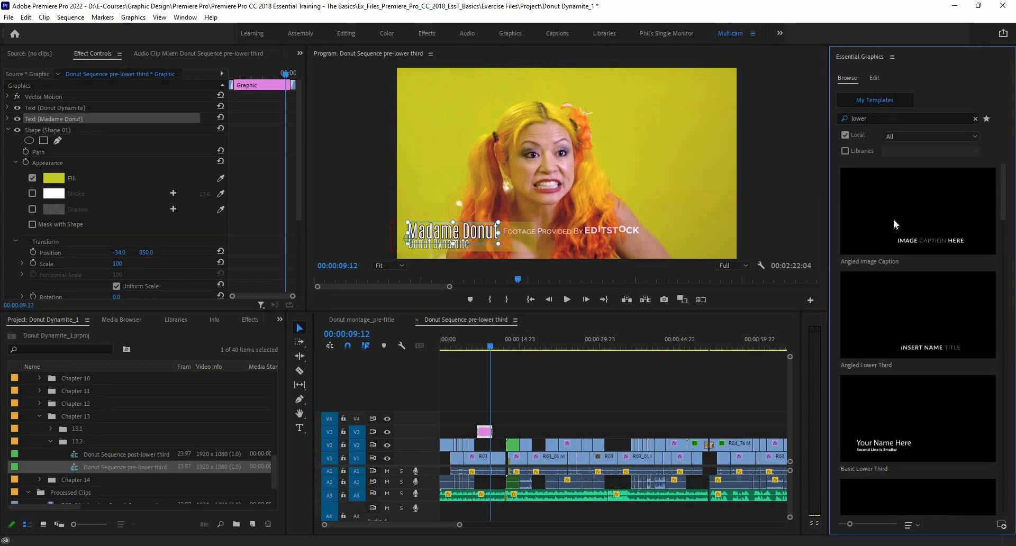
Add the Classic Lower Third Two Lines template to V3 after the existing lower third and view it at 00:00:12:03
{"action": "scroll", "coordinate": [905, 270], "scroll_direction": "down", "scroll_amount": 5}
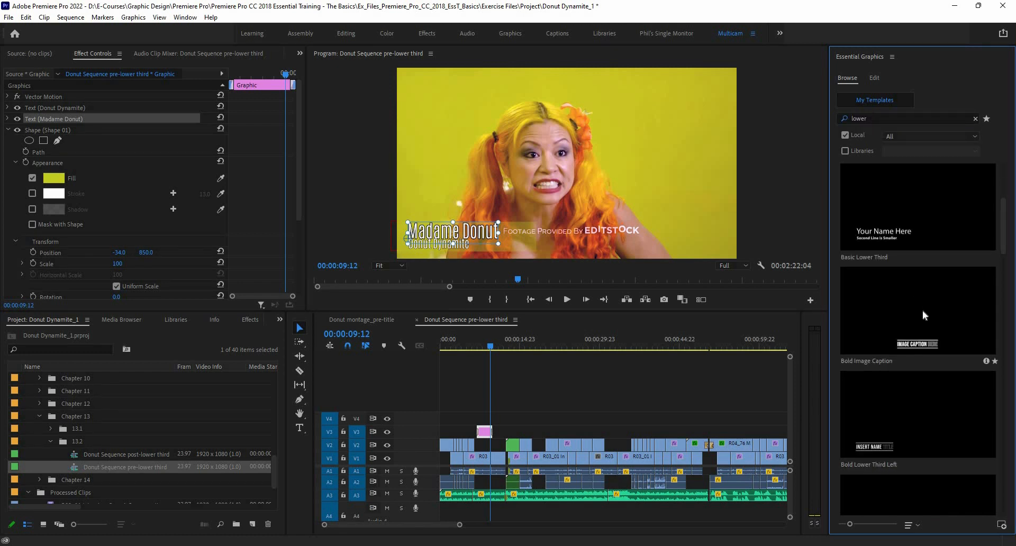
{"action": "scroll", "coordinate": [923, 316], "scroll_direction": "down", "scroll_amount": 4}
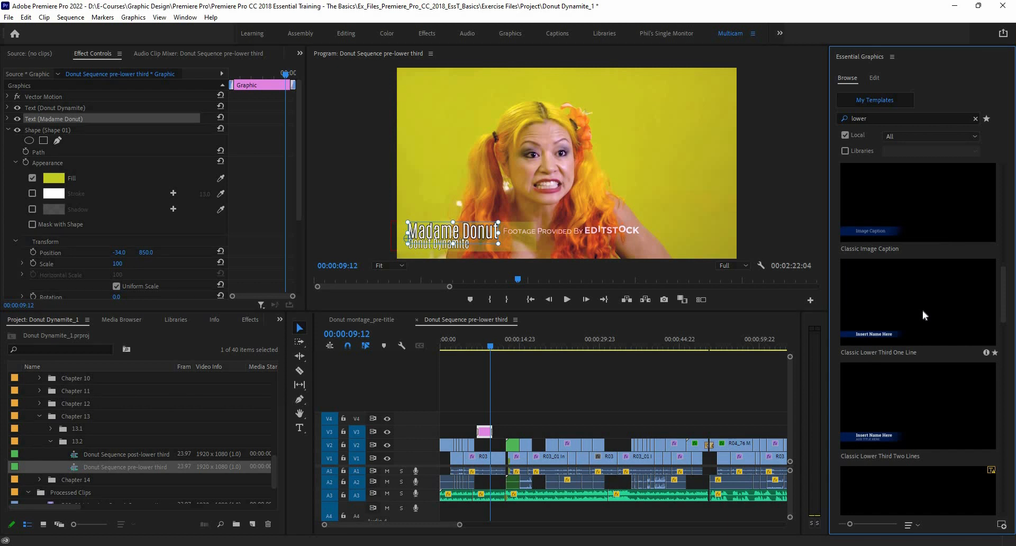
{"action": "scroll", "coordinate": [923, 311], "scroll_direction": "down", "scroll_amount": 2}
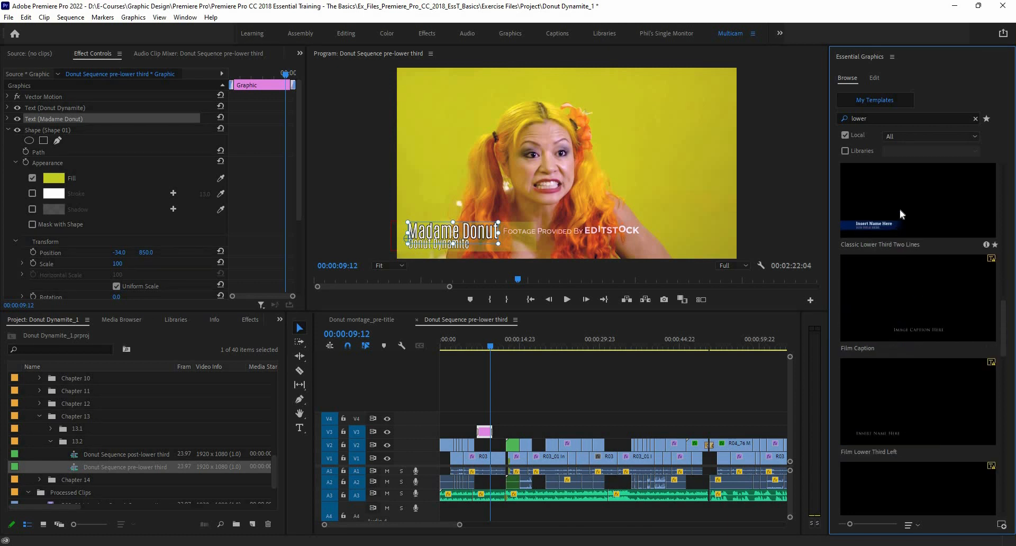
{"action": "scroll", "coordinate": [898, 299], "scroll_direction": "down", "scroll_amount": 4}
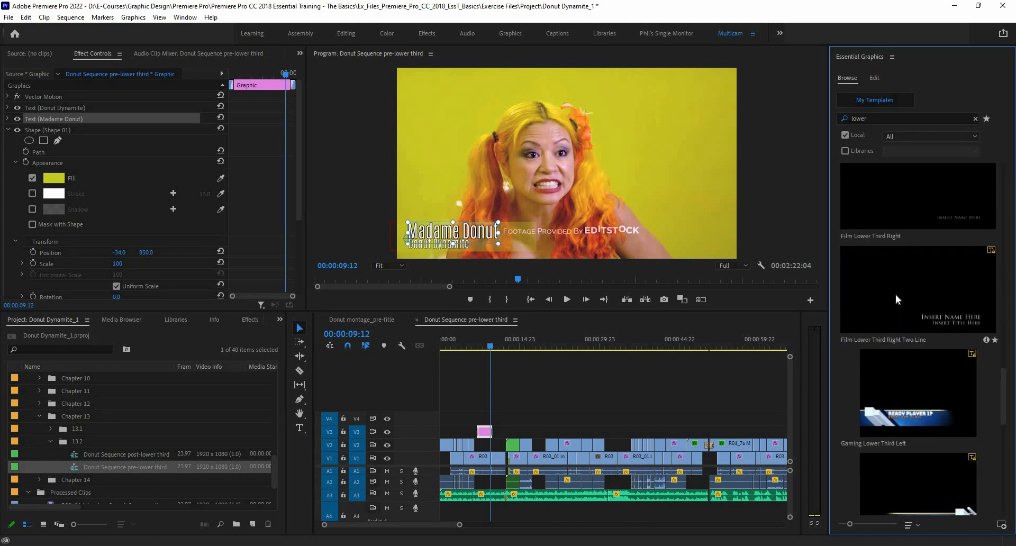
{"action": "scroll", "coordinate": [896, 297], "scroll_direction": "up", "scroll_amount": 5}
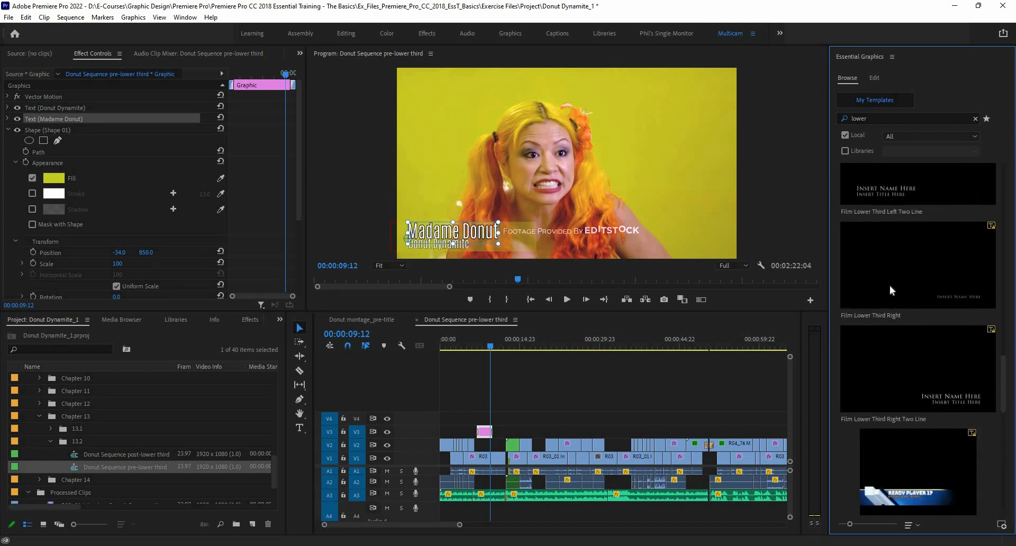
{"action": "scroll", "coordinate": [882, 290], "scroll_direction": "up", "scroll_amount": 4}
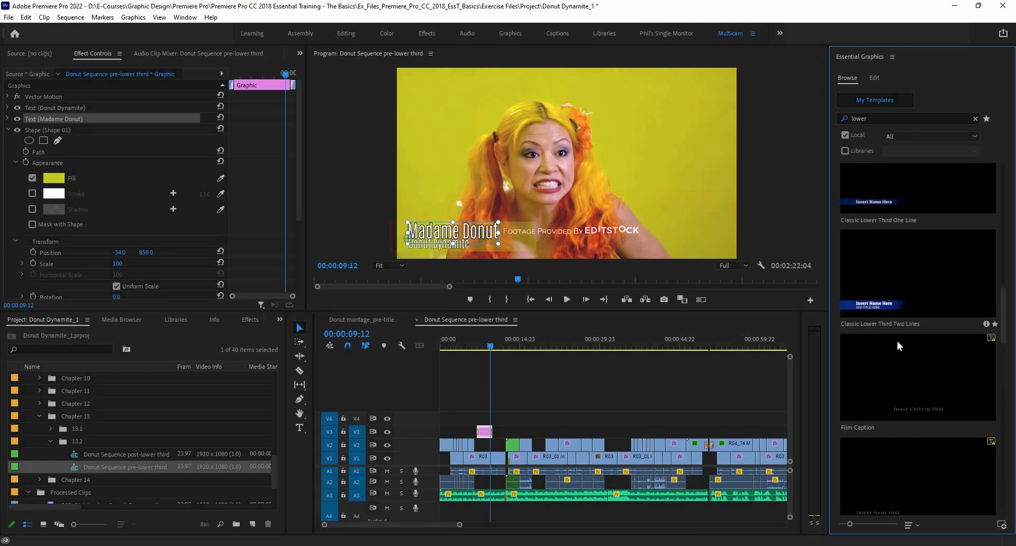
{"action": "scroll", "coordinate": [894, 395], "scroll_direction": "down", "scroll_amount": 1}
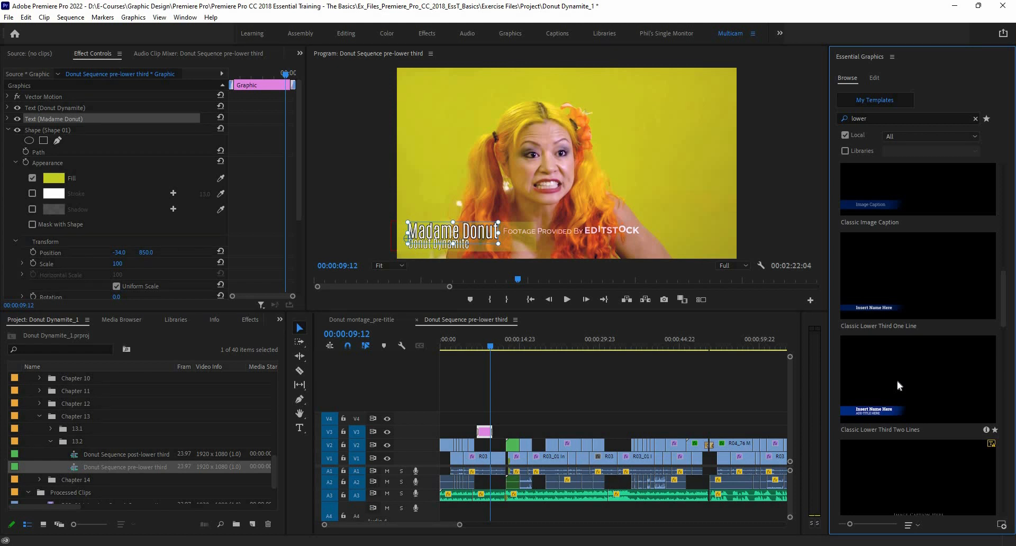
{"action": "left_click_drag", "start_coordinate": [900, 386], "coordinate": [490, 340]}
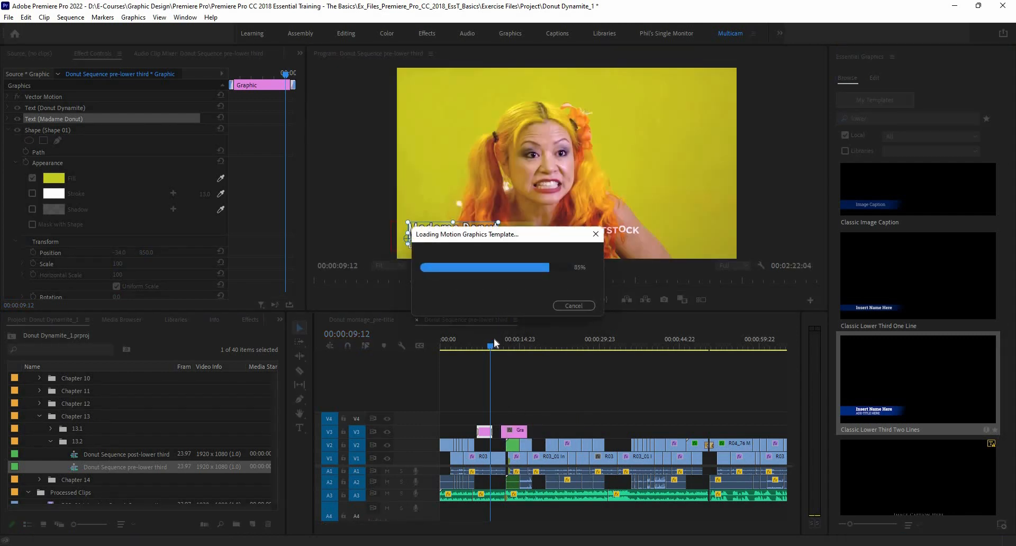
{"action": "left_click_drag", "start_coordinate": [492, 345], "coordinate": [505, 348]}
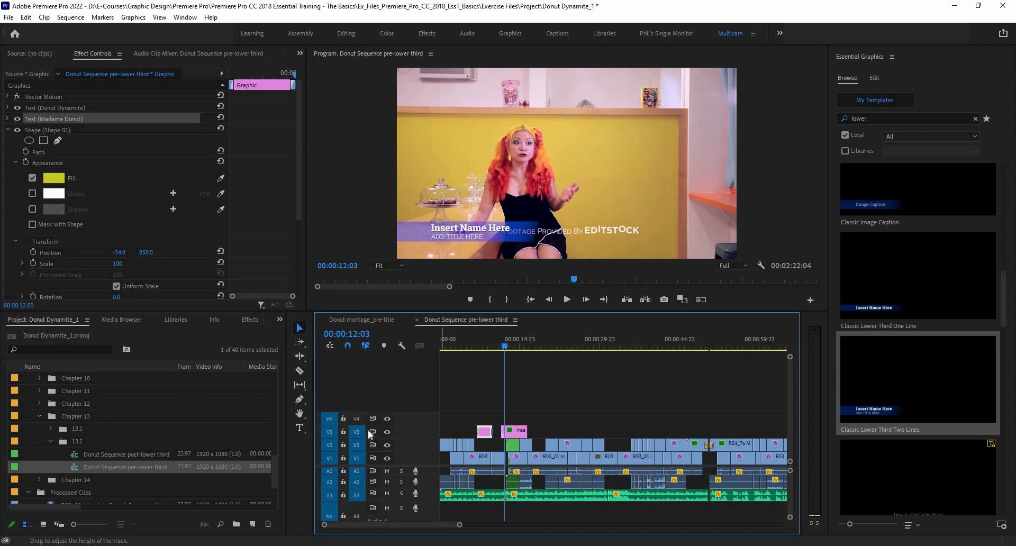
Hide V3, place the new lower third on V4 directly above the original, and trim its end to match the original clip
{"action": "left_click", "coordinate": [387, 432]}
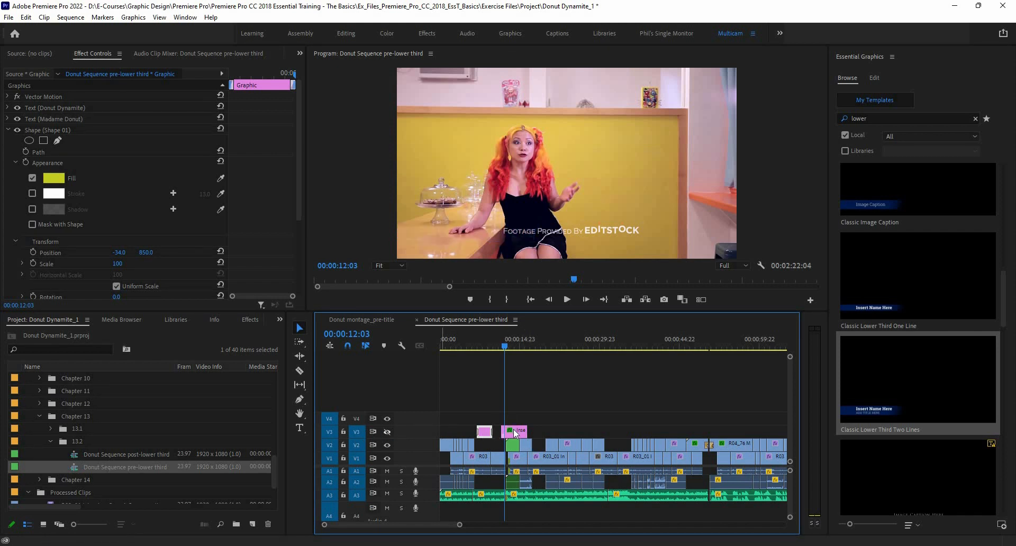
{"action": "left_click_drag", "start_coordinate": [514, 431], "coordinate": [489, 418]}
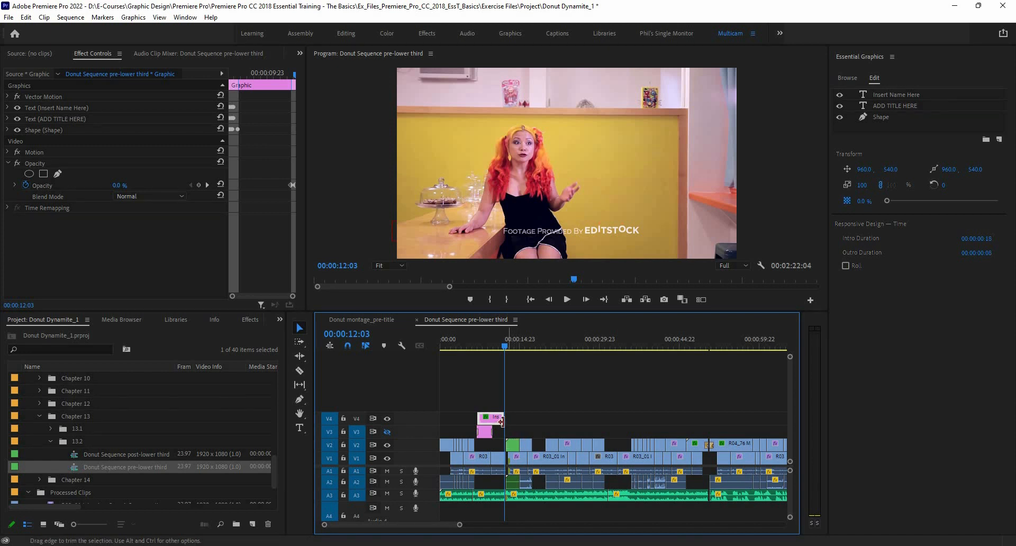
{"action": "left_click_drag", "start_coordinate": [502, 421], "coordinate": [483, 350]}
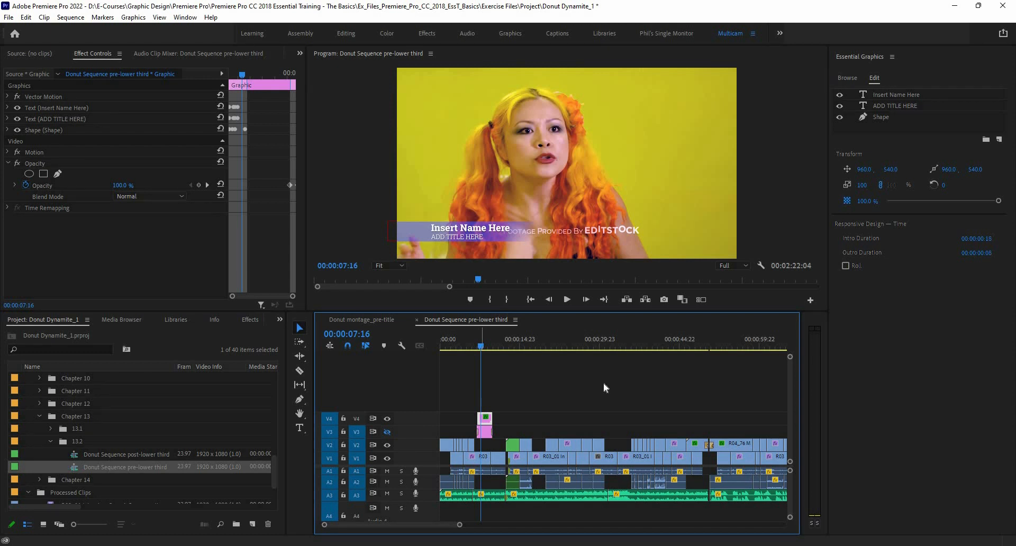
Change the starting color of the new lower third's Shape gradient fill to red (D90000)
{"action": "left_click", "coordinate": [890, 124]}
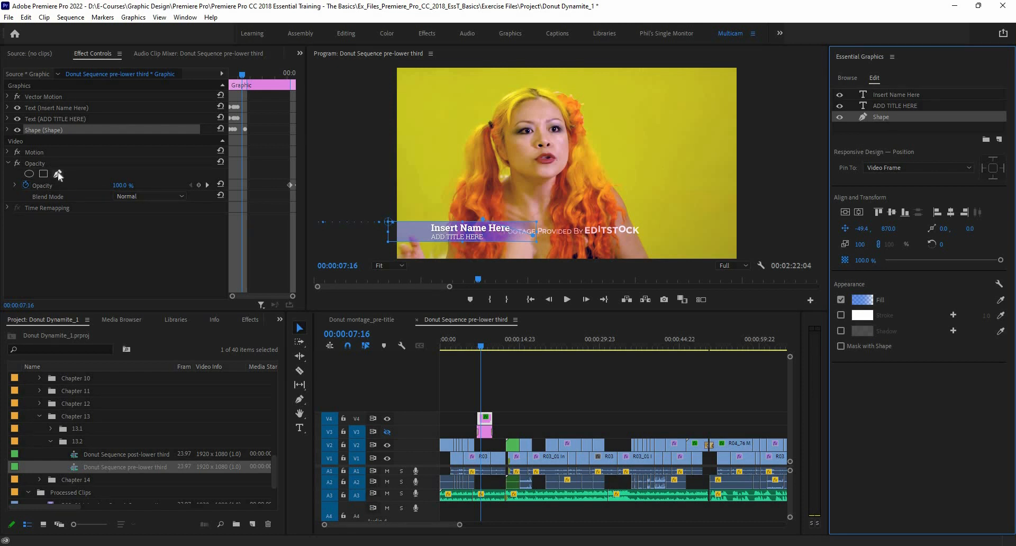
{"action": "left_click", "coordinate": [863, 300]}
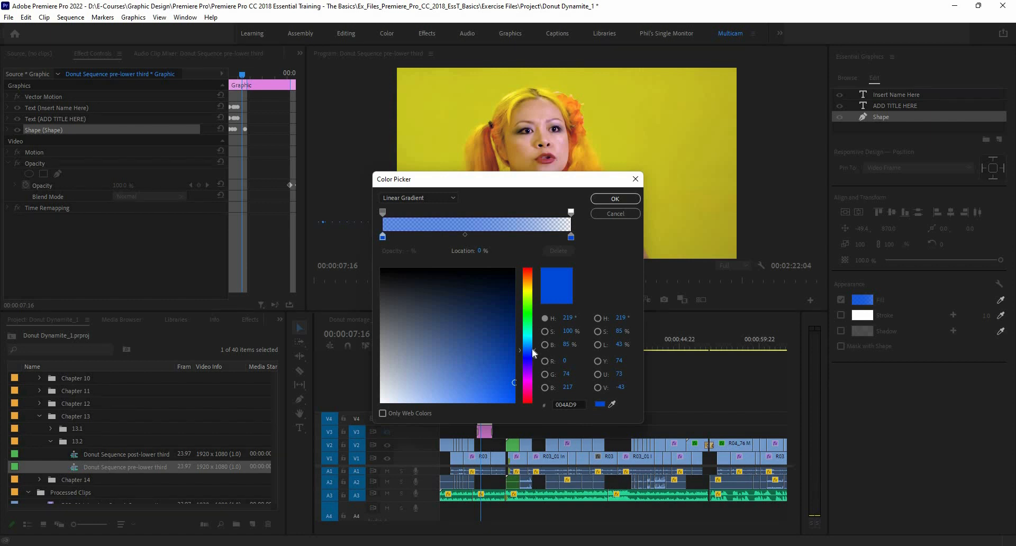
{"action": "left_click_drag", "start_coordinate": [532, 348], "coordinate": [533, 323]}
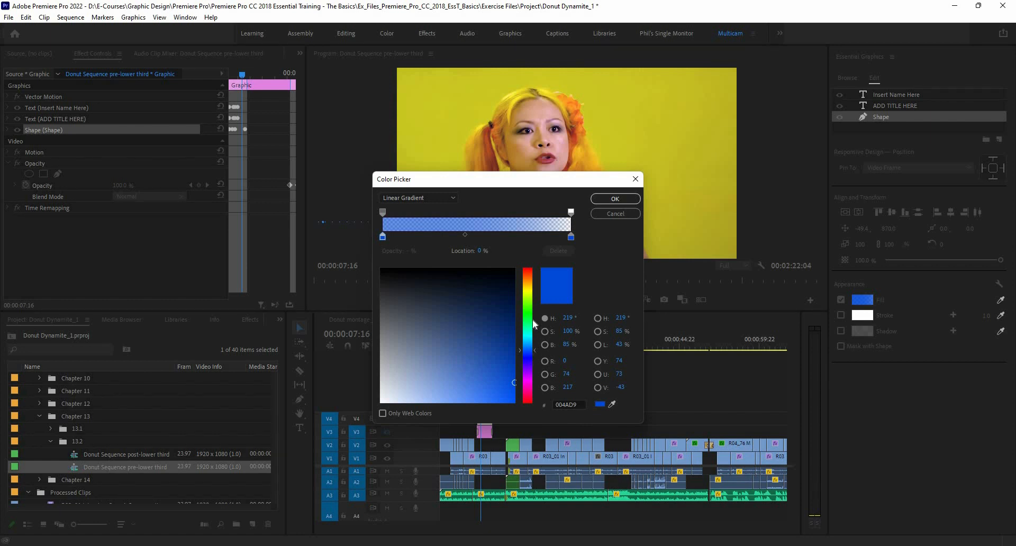
{"action": "left_click", "coordinate": [614, 199]}
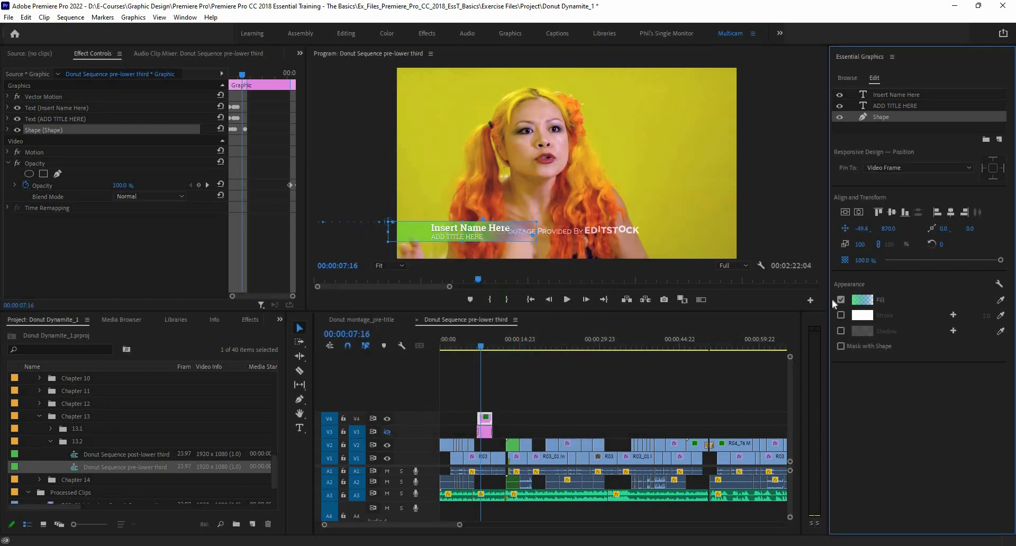
{"action": "left_click", "coordinate": [860, 300]}
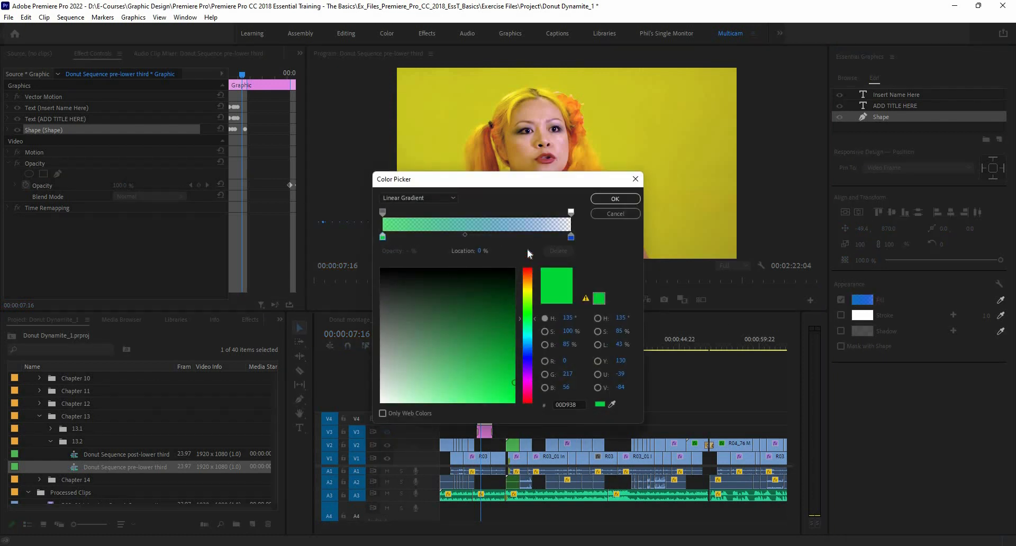
{"action": "left_click_drag", "start_coordinate": [527, 250], "coordinate": [530, 245]}
{"action": "left_click", "coordinate": [624, 197]}
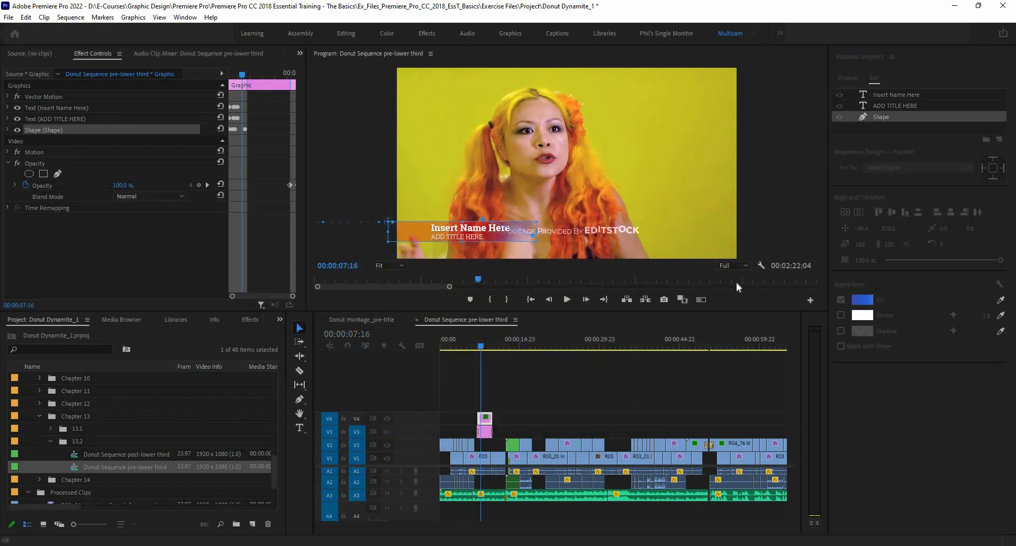
Shift the midpoint of the Shape's linear gradient slightly and change its end color from the blue range to red
{"action": "left_click", "coordinate": [862, 300]}
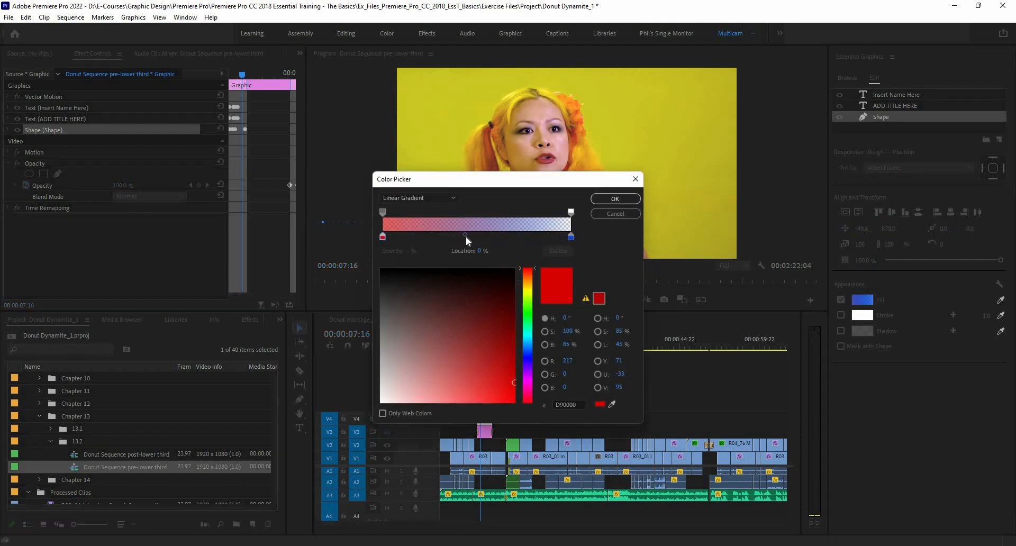
{"action": "left_click", "coordinate": [466, 235]}
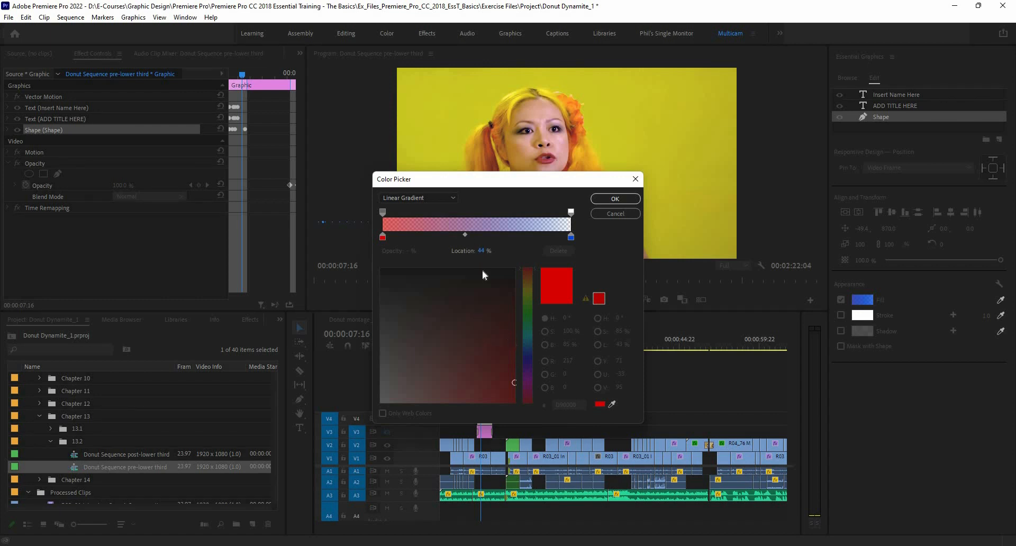
{"action": "left_click", "coordinate": [571, 237]}
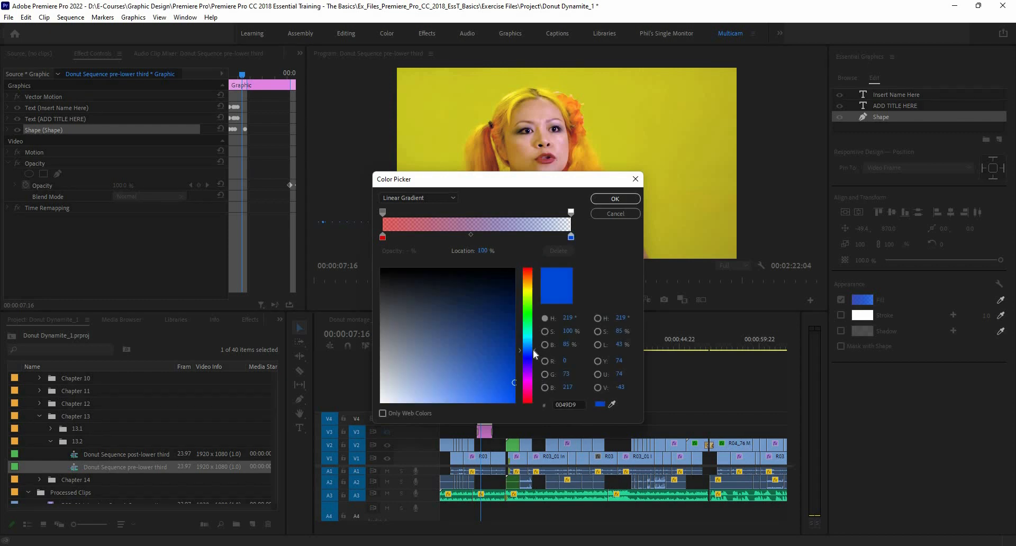
{"action": "left_click", "coordinate": [532, 378]}
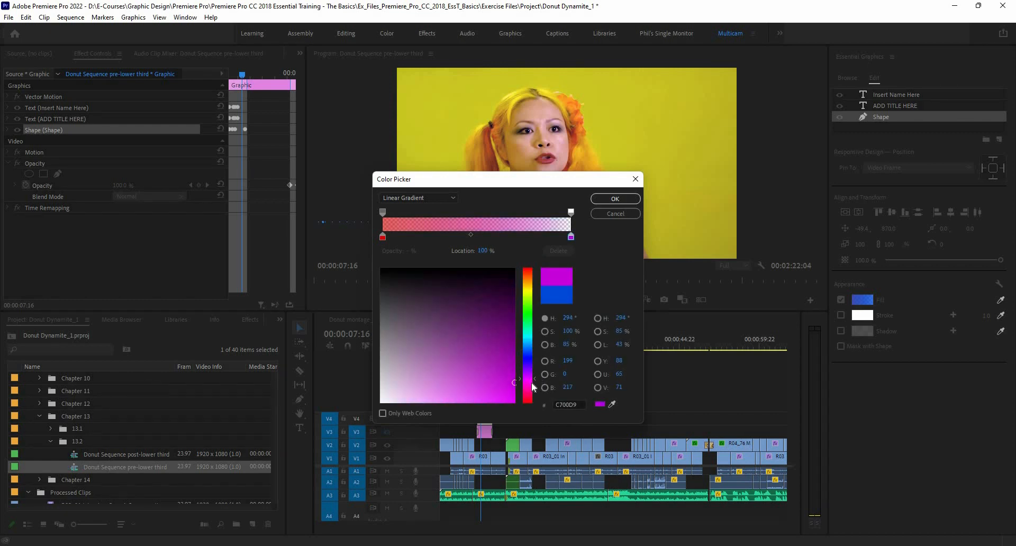
{"action": "left_click_drag", "start_coordinate": [532, 383], "coordinate": [523, 416]}
{"action": "left_click", "coordinate": [601, 199]}
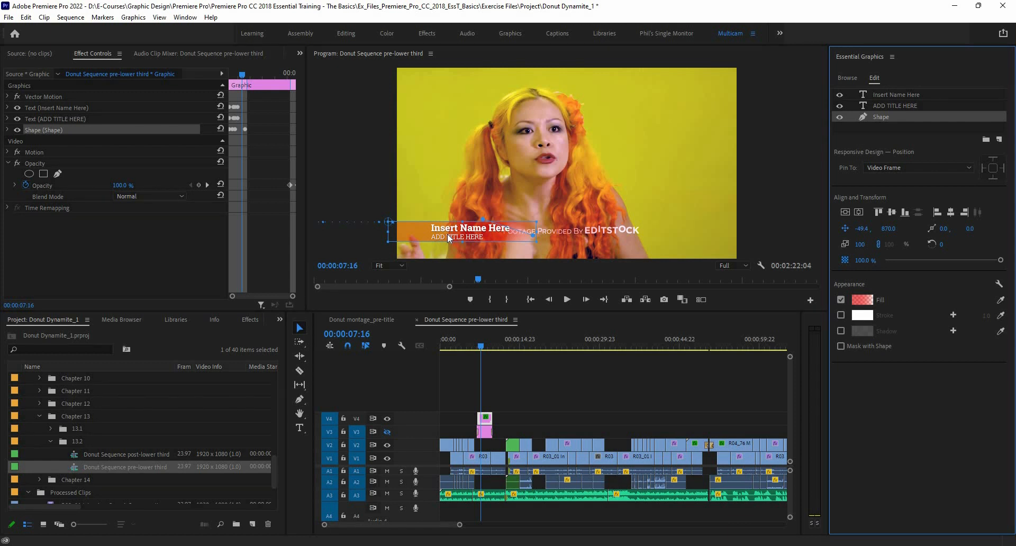
Replace the Insert Name Here text with "Madame Donut" and set its font size to 63
{"action": "left_click", "coordinate": [876, 96]}
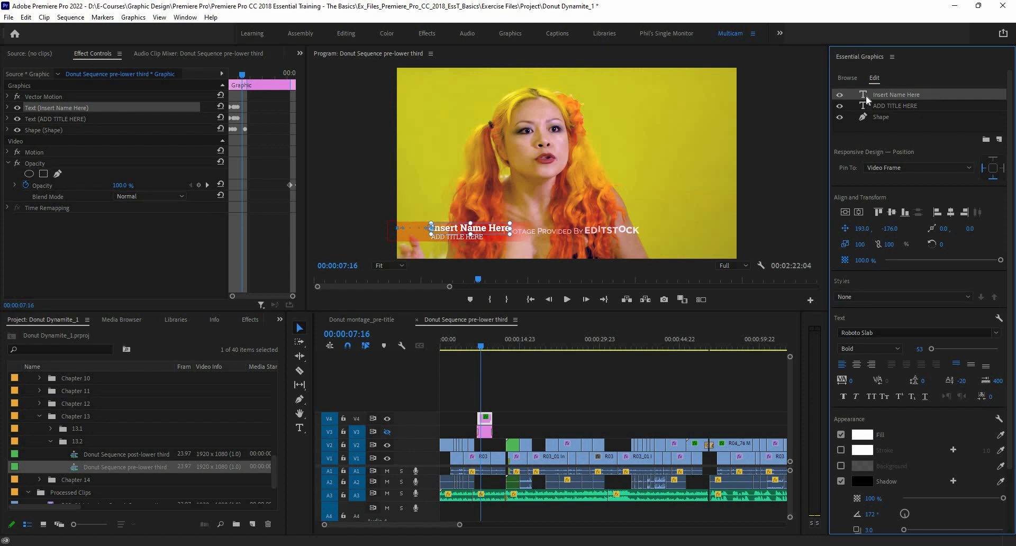
{"action": "double_click", "coordinate": [866, 95]}
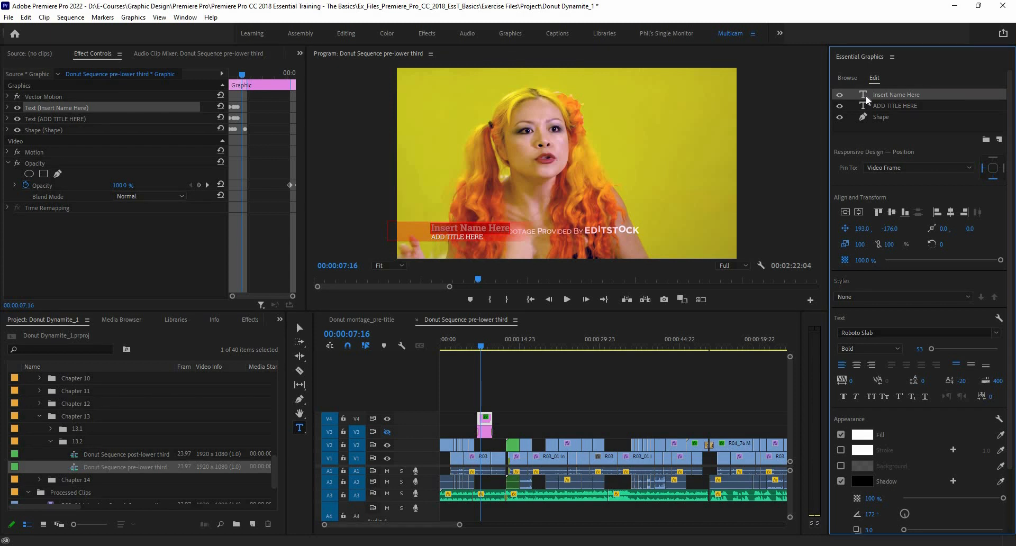
{"action": "type", "text": "M"}
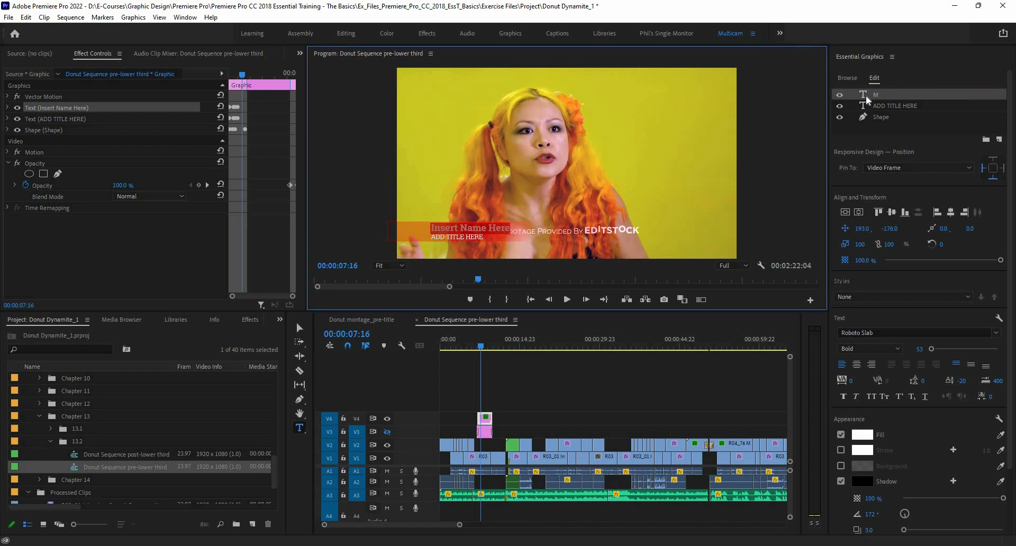
{"action": "type", "text": "adame"}
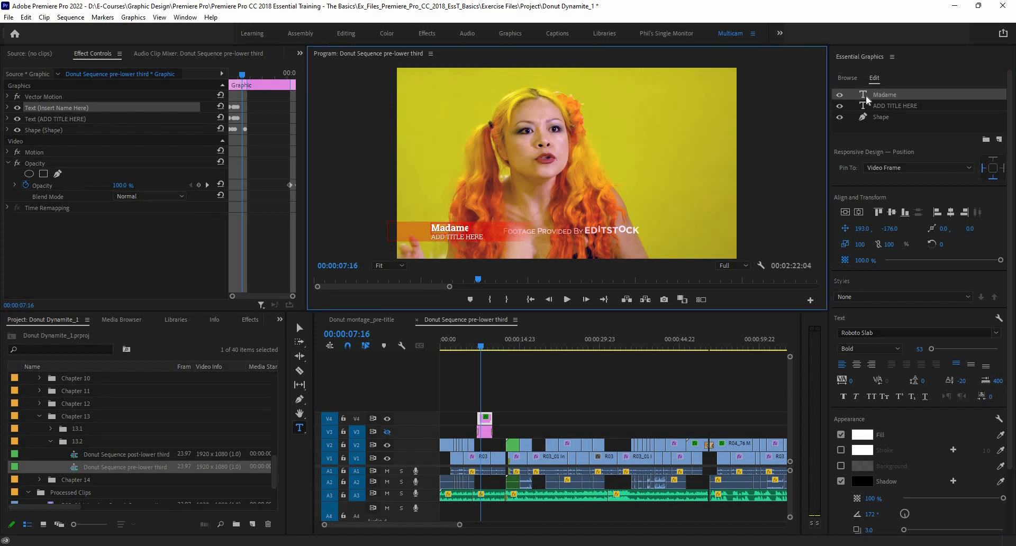
{"action": "type", "text": " Donut"}
{"action": "key", "text": "Escape"}
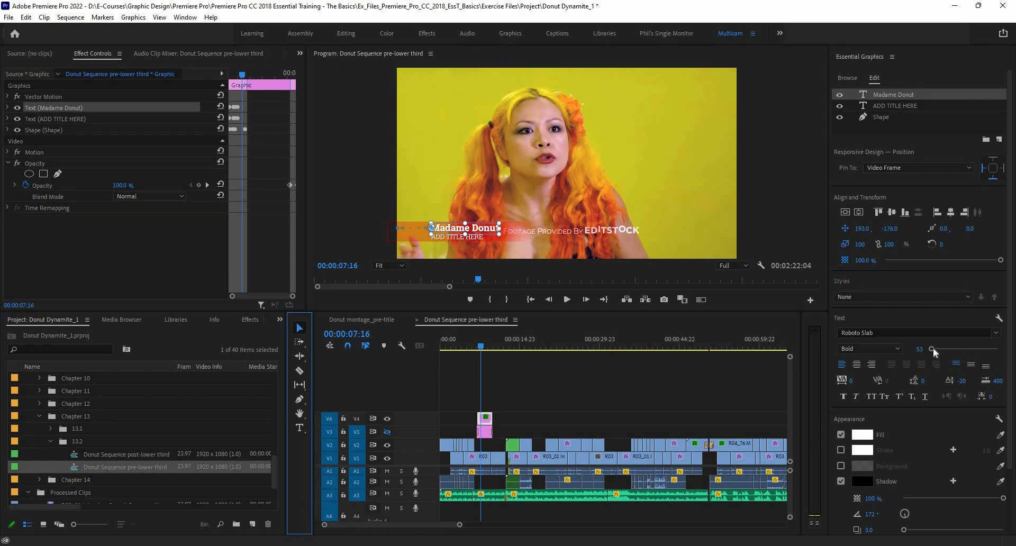
{"action": "left_click_drag", "start_coordinate": [934, 353], "coordinate": [932, 353]}
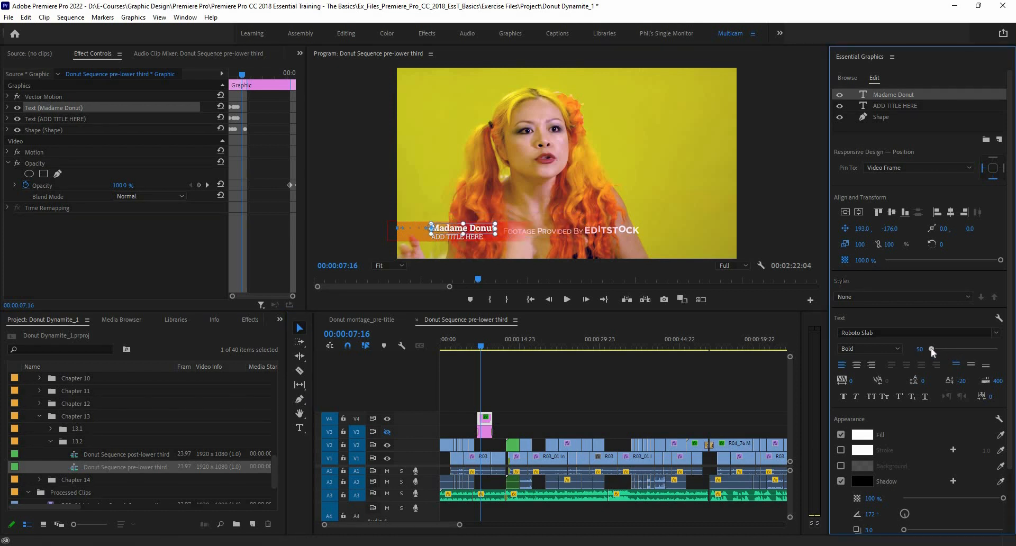
{"action": "left_click_drag", "start_coordinate": [933, 353], "coordinate": [934, 353]}
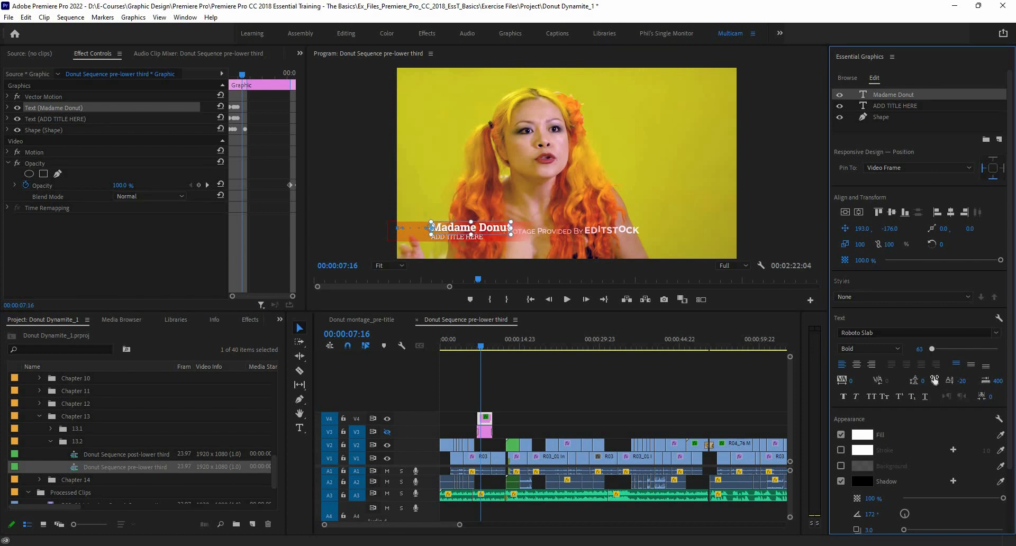
Make the red background shape taller so it extends further above and below the two text lines
{"action": "left_click", "coordinate": [438, 233]}
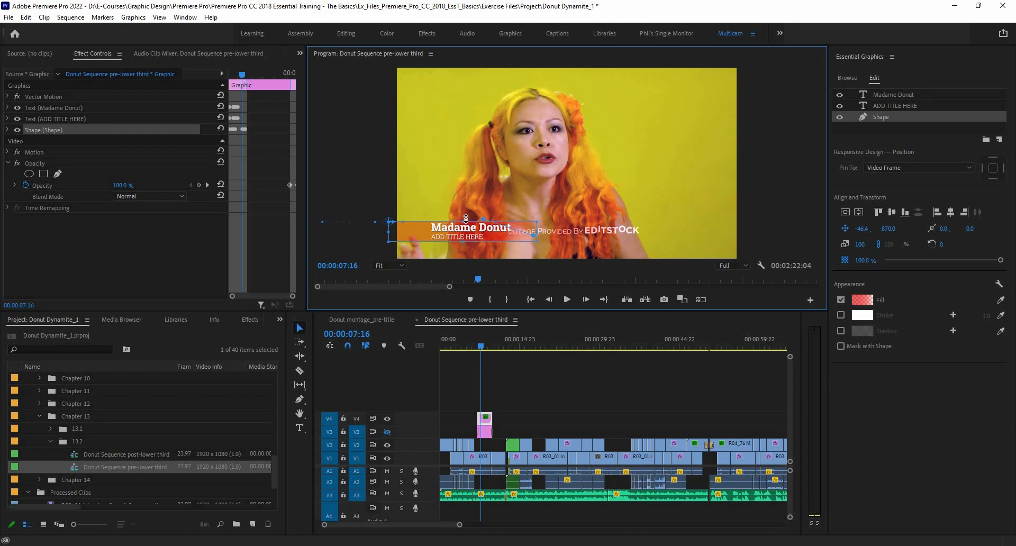
{"action": "left_click_drag", "start_coordinate": [466, 218], "coordinate": [464, 245]}
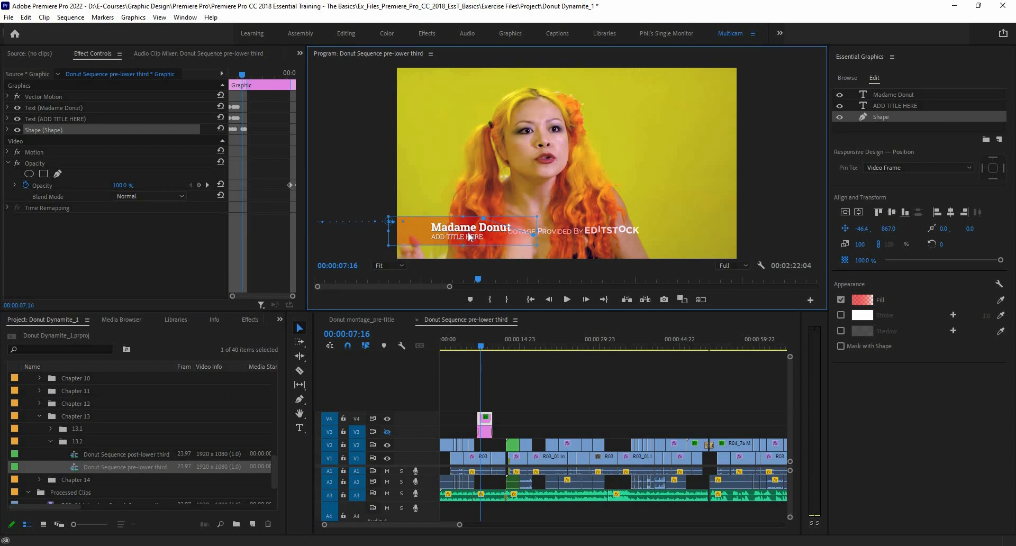
Try enlarging the Madame Donut text and stretching the background shape wider
{"action": "left_click", "coordinate": [892, 94]}
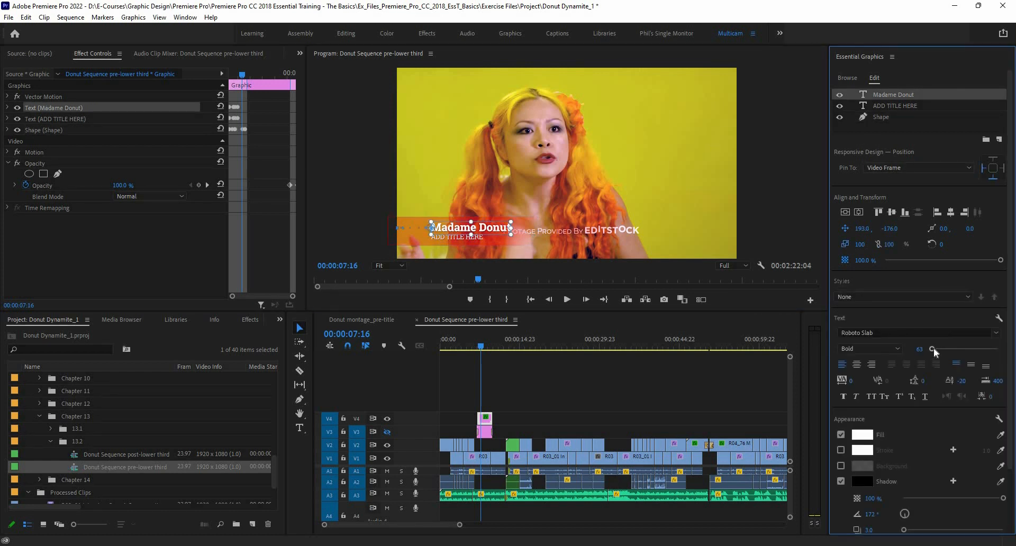
{"action": "scroll", "coordinate": [934, 353], "scroll_direction": "up", "scroll_amount": 6}
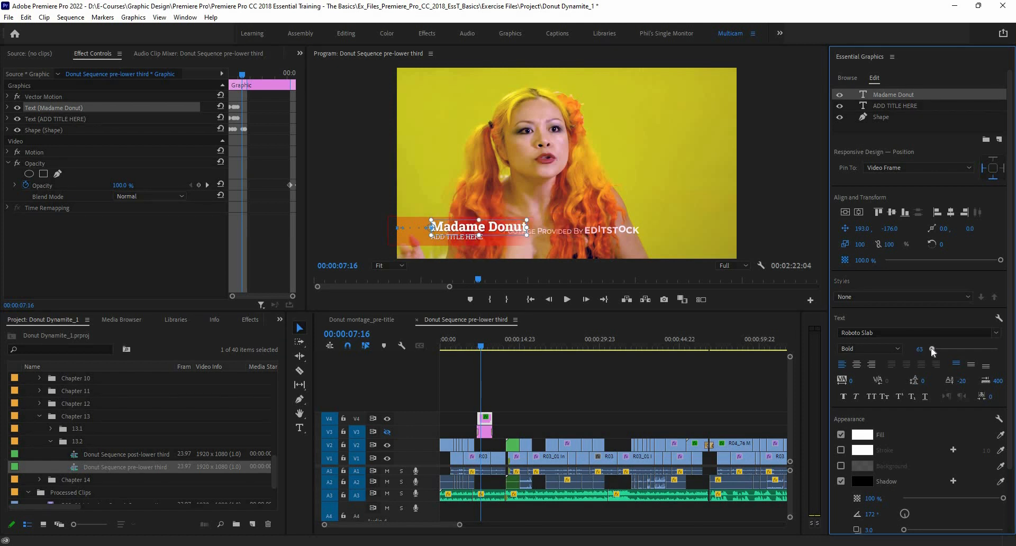
{"action": "left_click", "coordinate": [410, 240]}
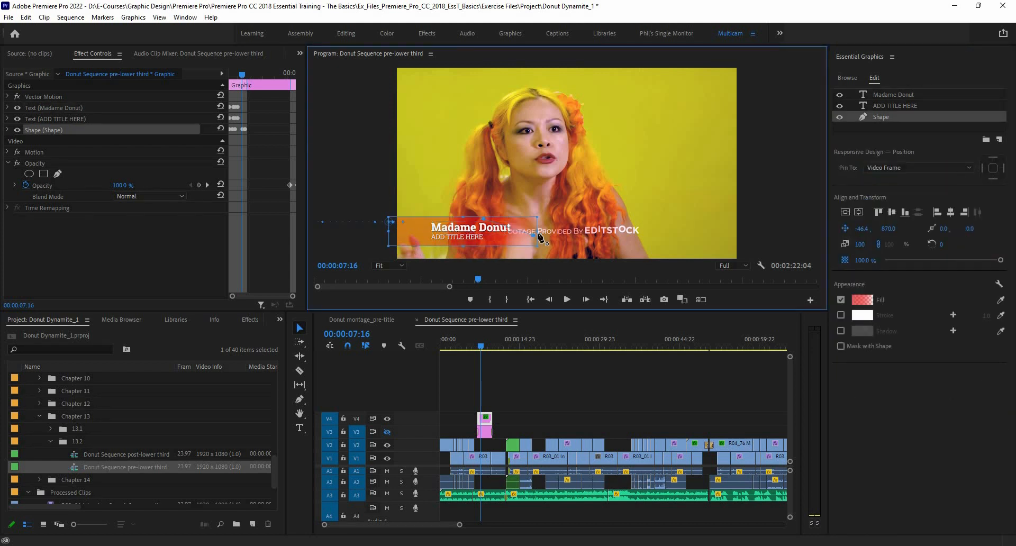
{"action": "left_click_drag", "start_coordinate": [538, 231], "coordinate": [576, 231]}
Replace the ADD TITLE HERE text with "Donut Dynamite"
{"action": "left_click", "coordinate": [878, 106]}
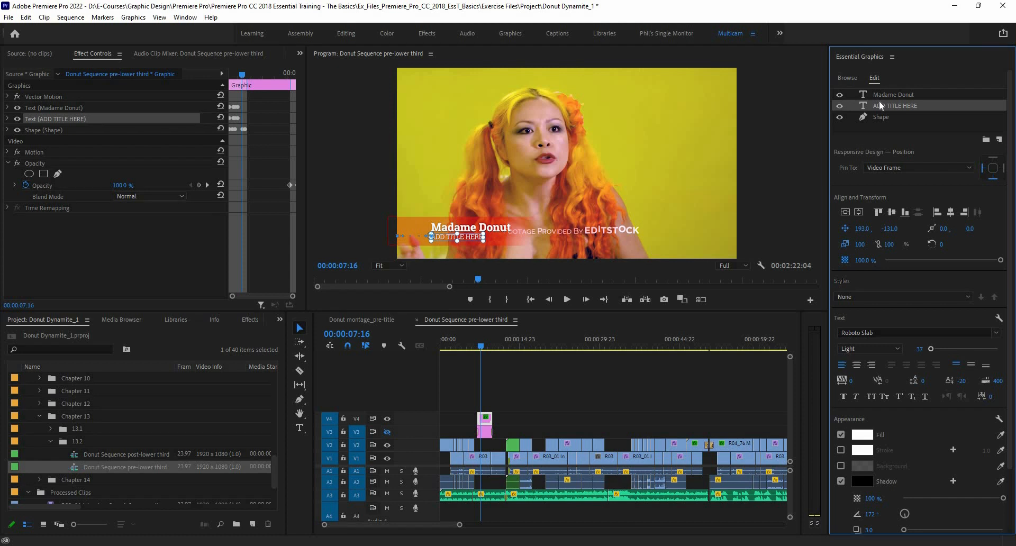
{"action": "double_click", "coordinate": [880, 105]}
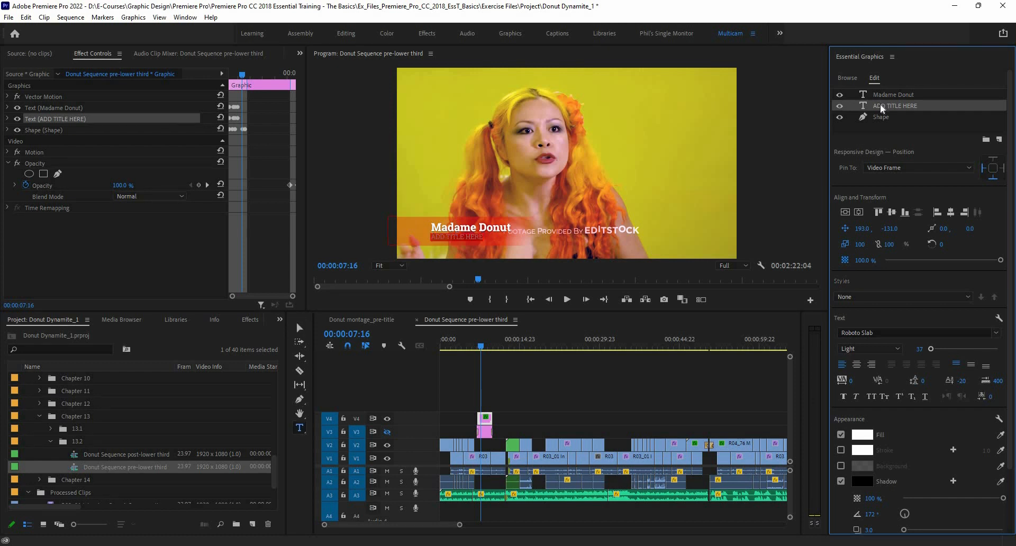
{"action": "type", "text": "D"}
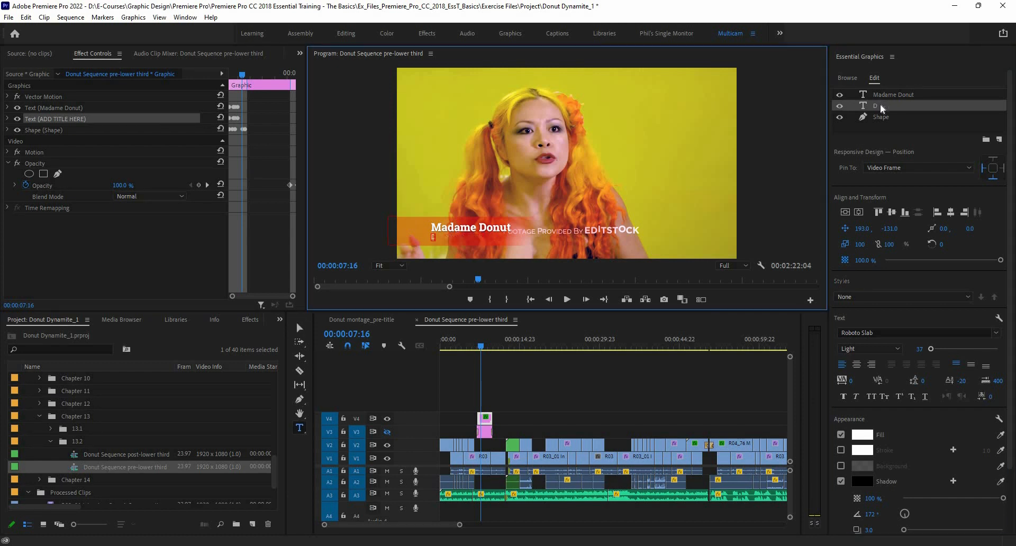
{"action": "type", "text": "onut Dynamite"}
{"action": "left_click", "coordinate": [299, 328]}
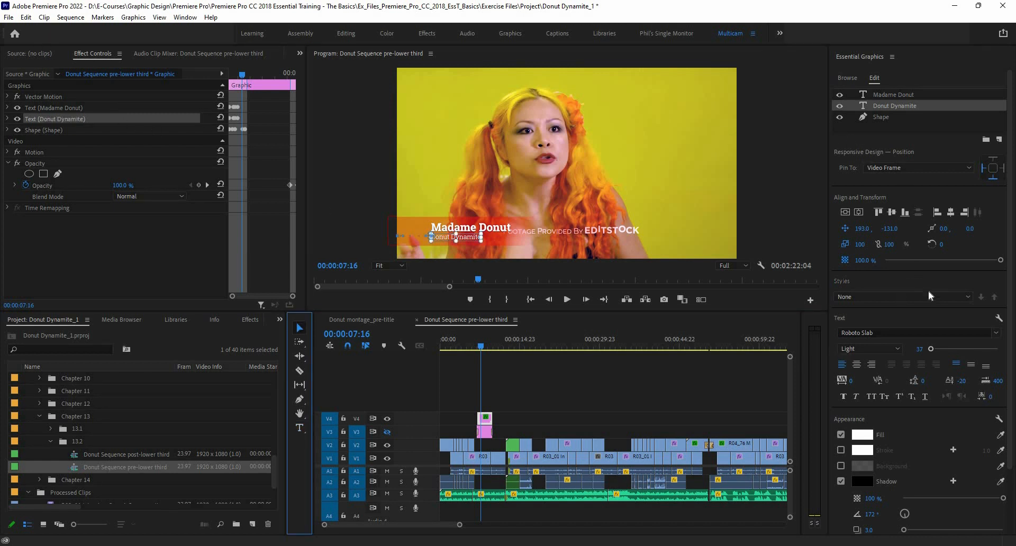
Format the Donut Dynamite line with font size 50, leading -31 and tracking 79 to match the name's width
{"action": "left_click", "coordinate": [919, 349]}
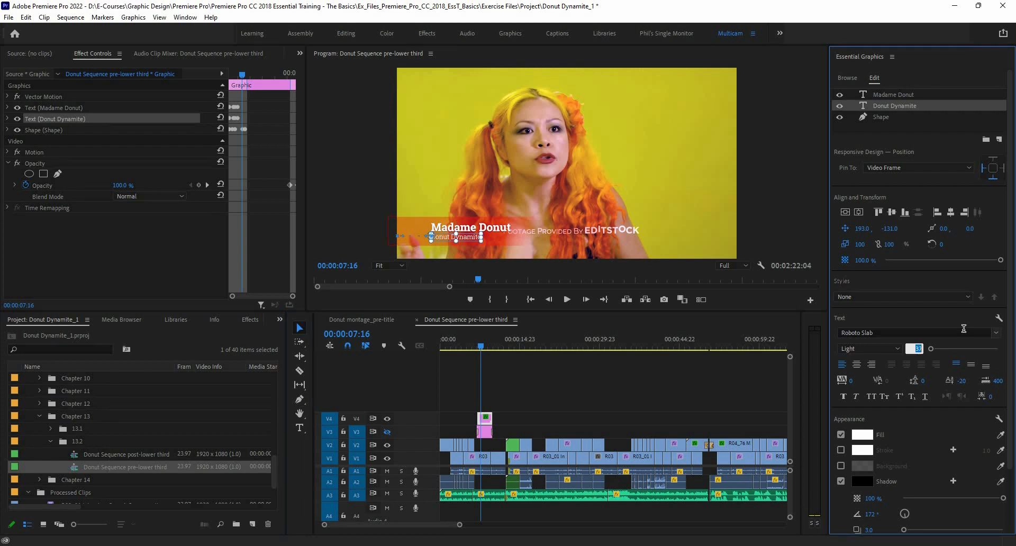
{"action": "type", "text": "45"}
{"action": "key", "text": "Return"}
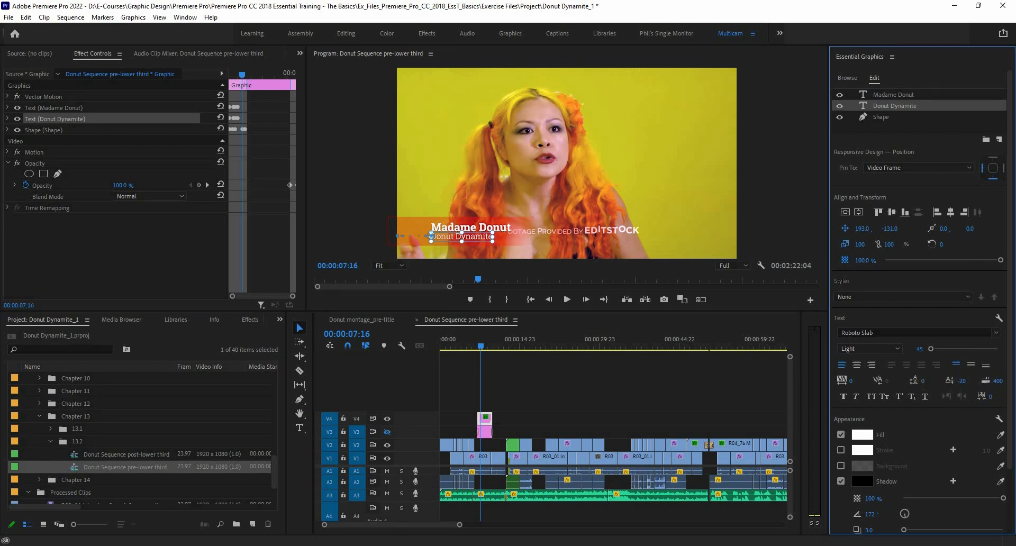
{"action": "mouse_move", "coordinate": [961, 381]}
{"action": "left_mouse_down"}
{"action": "mouse_move", "coordinate": [972, 381]}
{"action": "mouse_move", "coordinate": [955, 381]}
{"action": "left_mouse_up"}
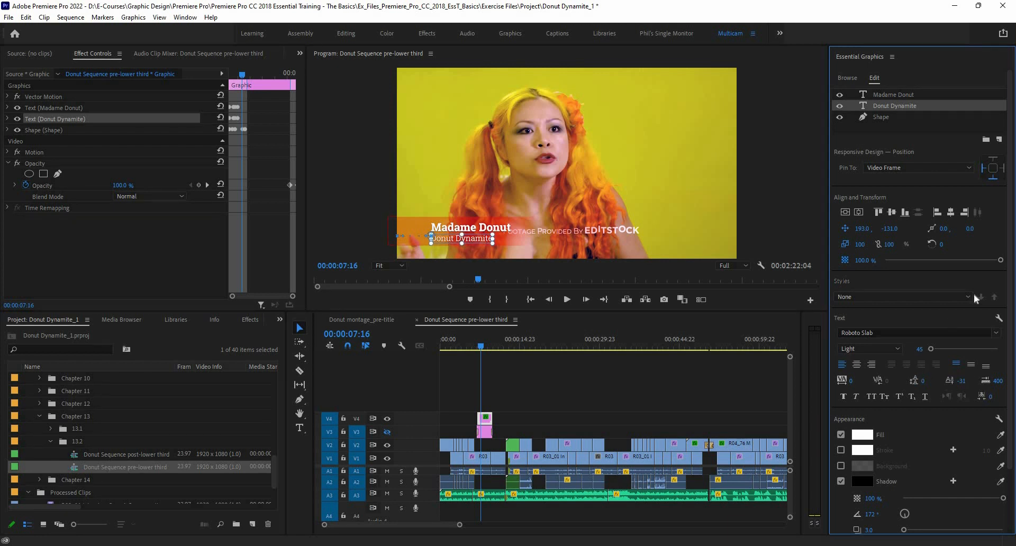
{"action": "left_click", "coordinate": [919, 349]}
{"action": "type", "text": "50"}
{"action": "key", "text": "Return"}
{"action": "left_click_drag", "start_coordinate": [851, 381], "coordinate": [893, 381]}
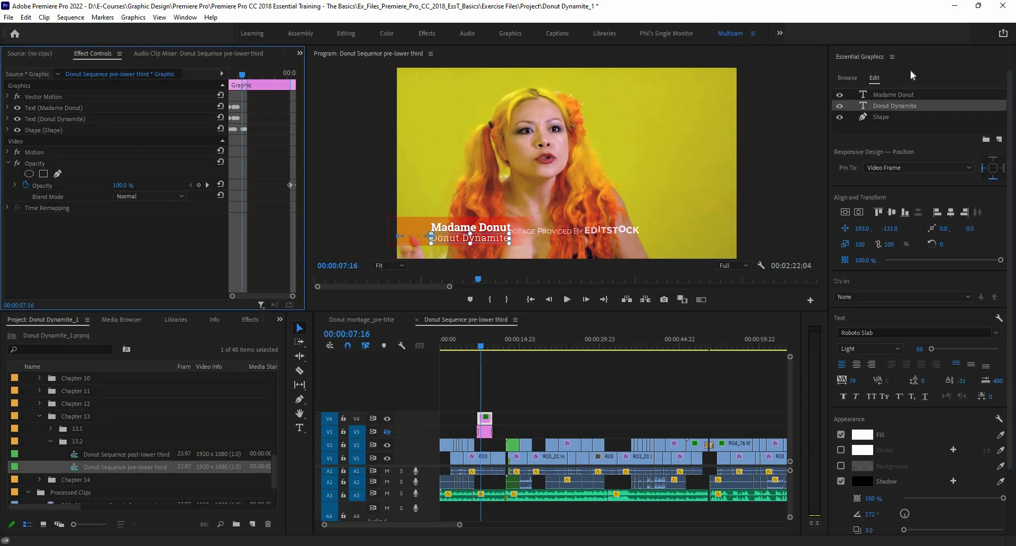
Play the sequence from just before the lower third to preview its animation
{"action": "left_click", "coordinate": [465, 355]}
{"action": "left_click_drag", "start_coordinate": [441, 349], "coordinate": [475, 349]}
{"action": "key", "text": "space"}
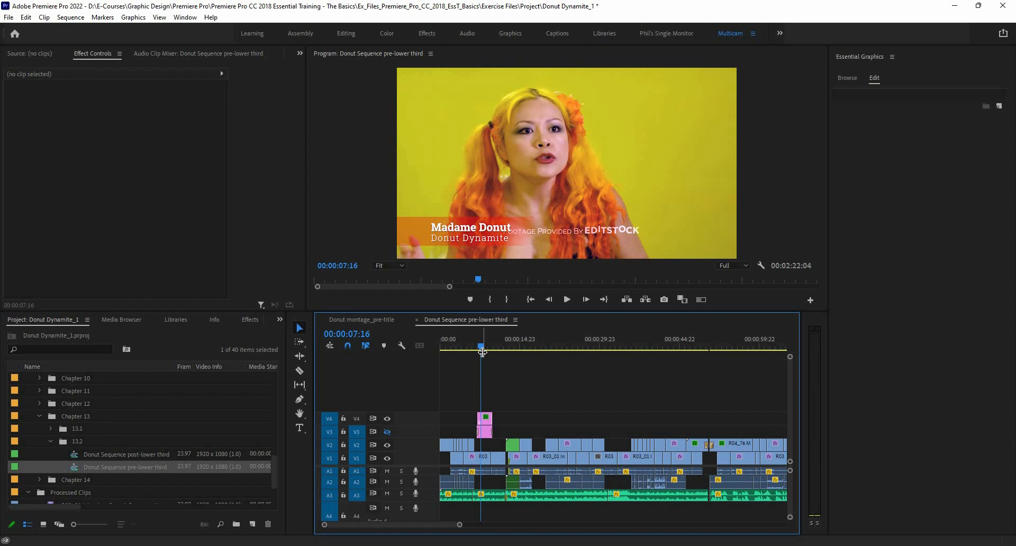
Examine the text, shape and opacity keyframes of the V4 lower third in an enlarged Effect Controls view
{"action": "left_click", "coordinate": [485, 421]}
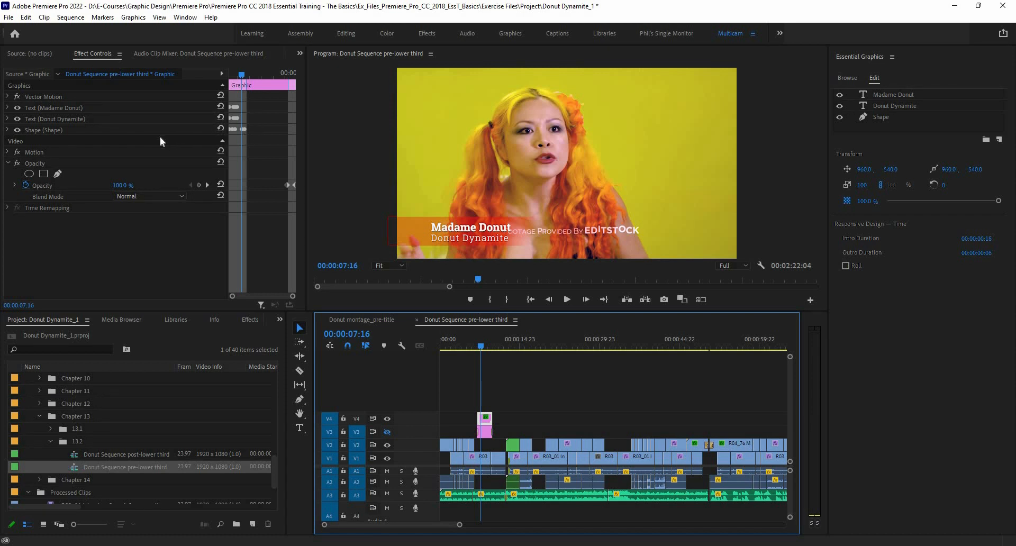
{"action": "key", "text": "grave"}
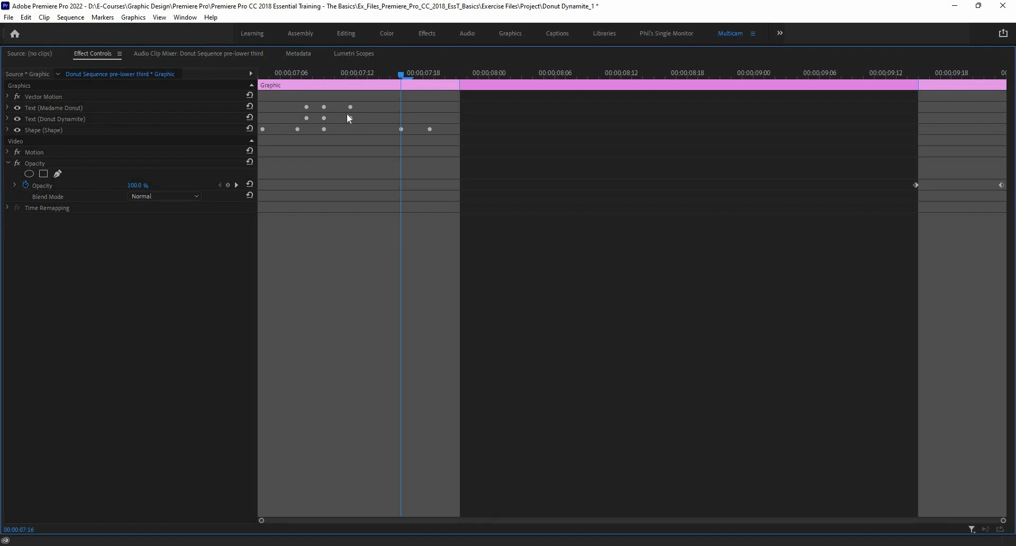
{"action": "key", "text": "grave"}
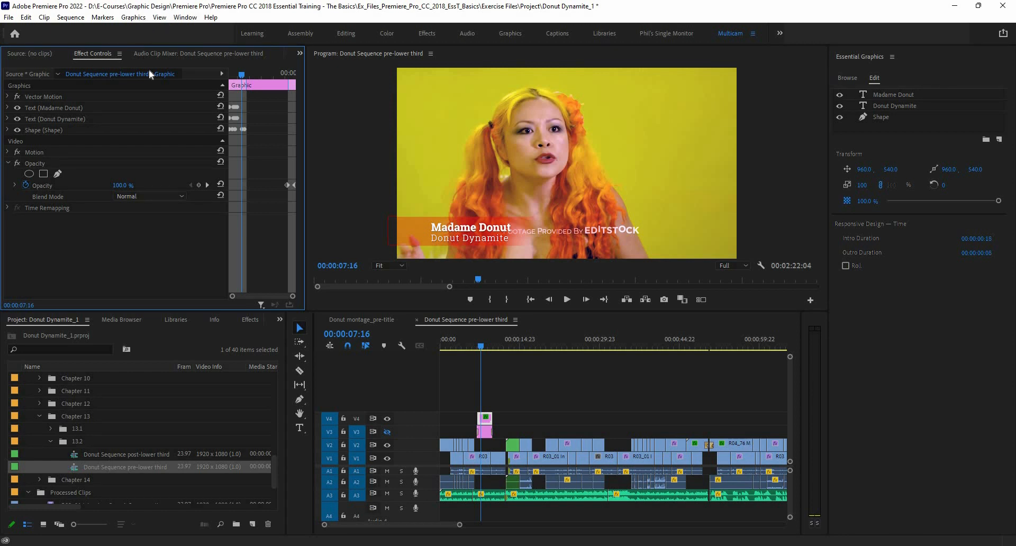
Upgrade the V4 lower third to a source graphic, accepting removal of its intro and outro durations
{"action": "left_click", "coordinate": [135, 18]}
{"action": "left_click", "coordinate": [468, 384]}
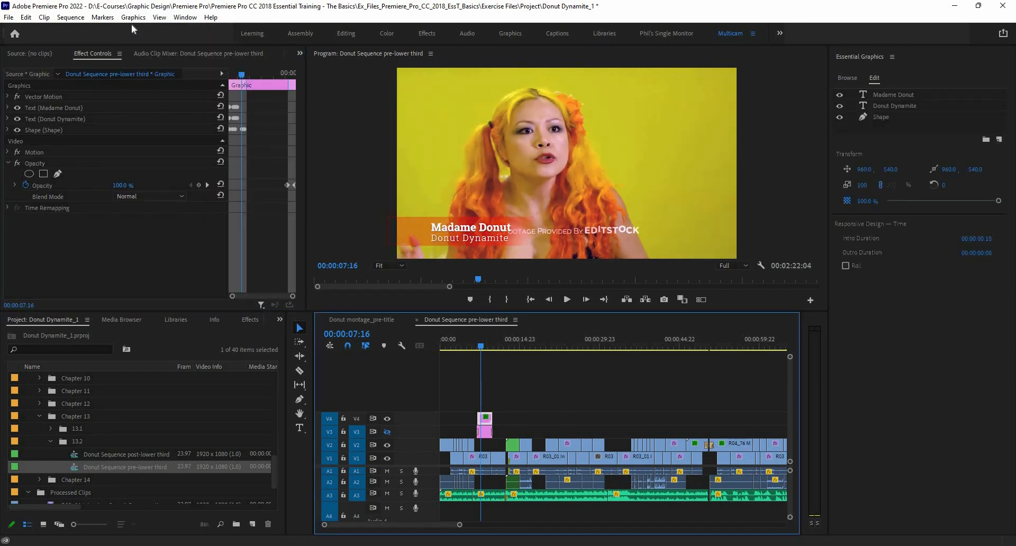
{"action": "left_click", "coordinate": [133, 18]}
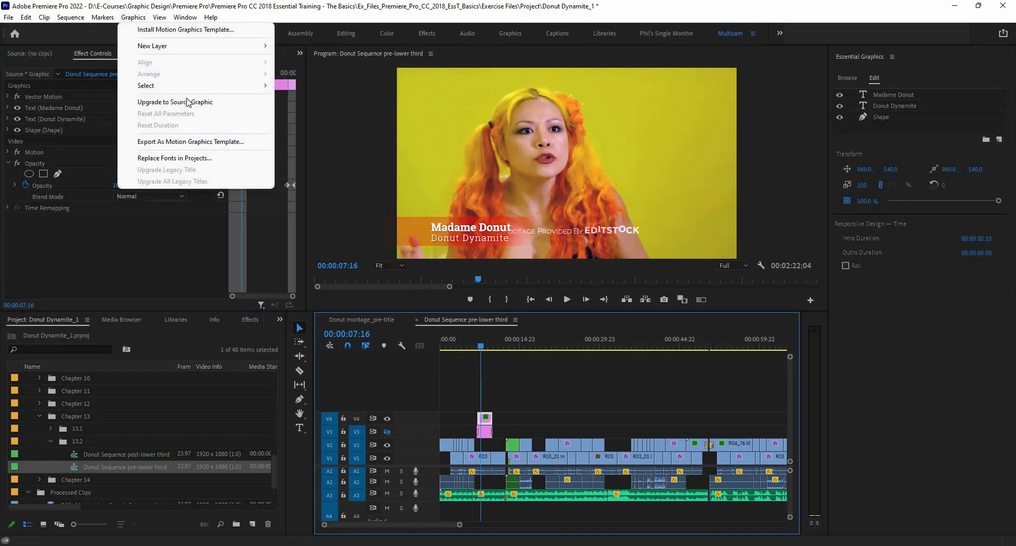
{"action": "left_click", "coordinate": [201, 102]}
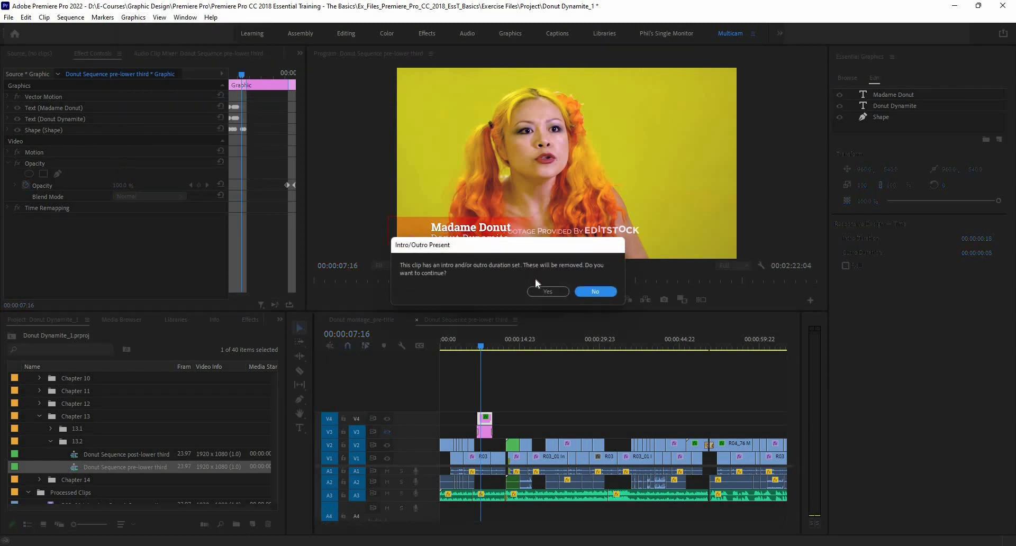
{"action": "left_click", "coordinate": [546, 292]}
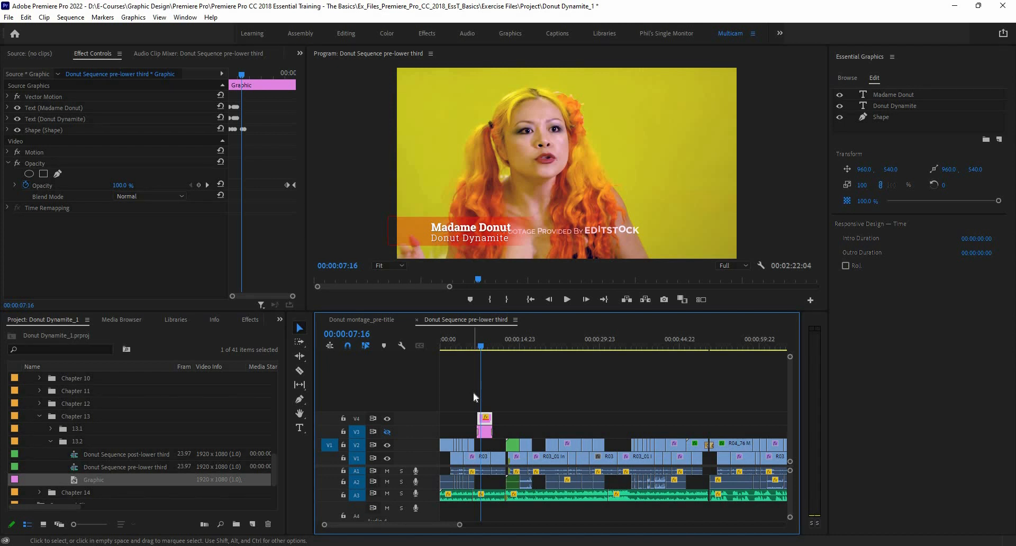
Rename the new source graphic in the 13.2 bin as Madame Donut
{"action": "left_click", "coordinate": [92, 480]}
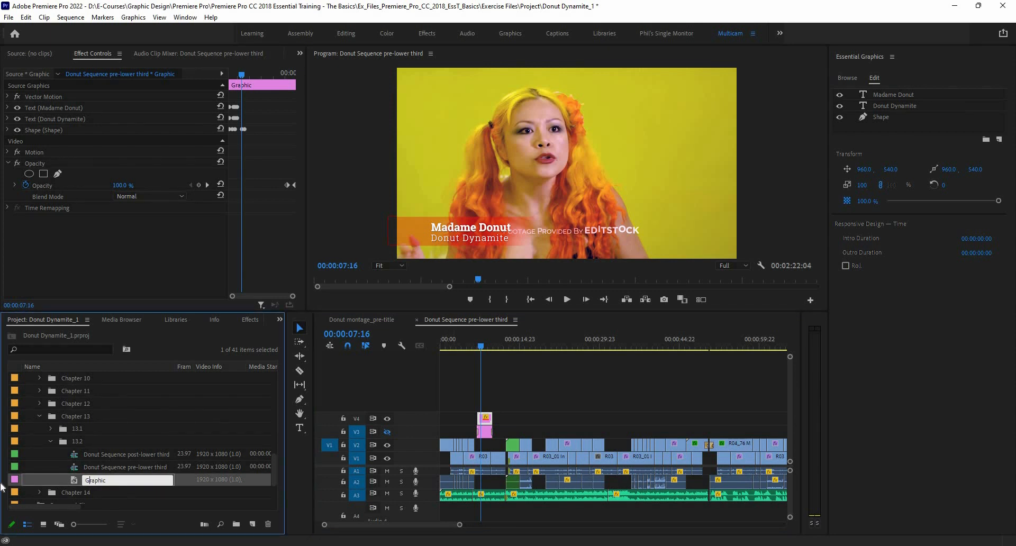
{"action": "key", "text": "ctrl+a"}
{"action": "type", "text": "Madame Donut"}
{"action": "key", "text": "Return"}
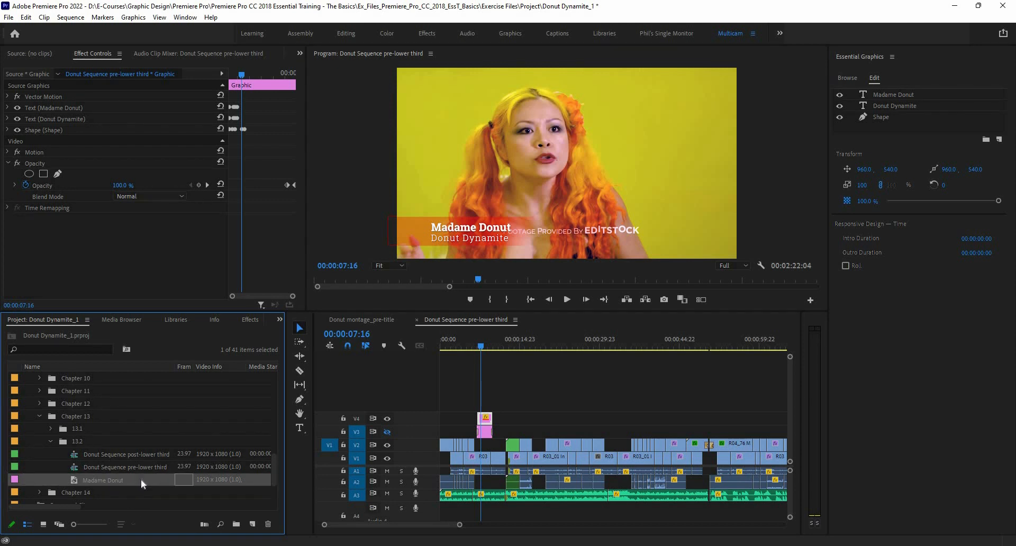
Duplicate the Madame Donut source graphic in the bin and rename the copy as Monsieur Donut
{"action": "right_click", "coordinate": [141, 478]}
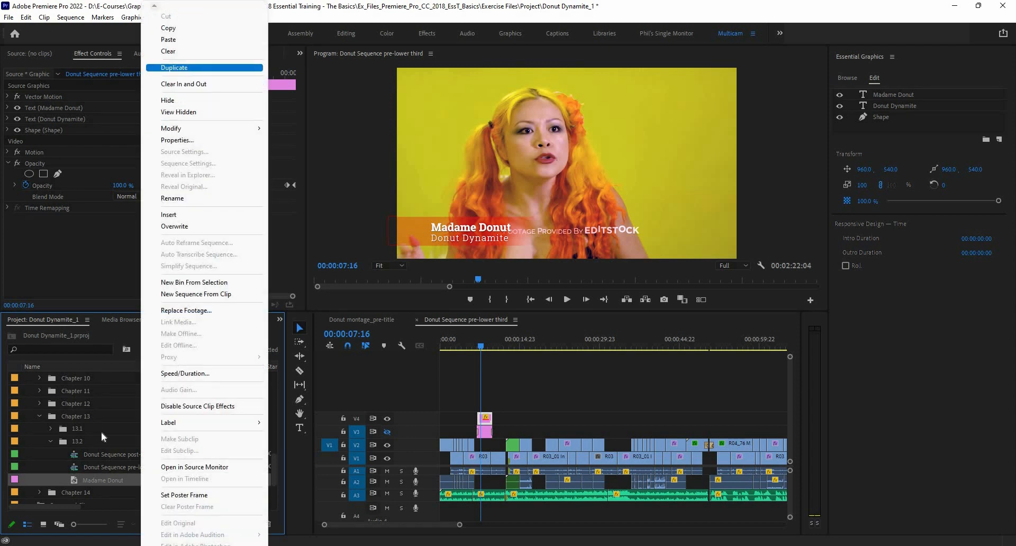
{"action": "left_click", "coordinate": [162, 68]}
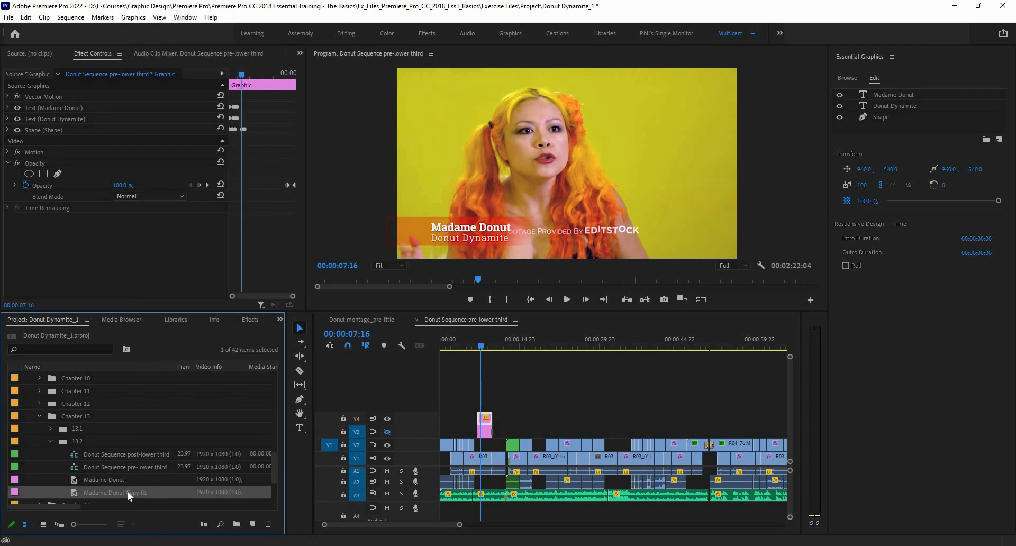
{"action": "left_click", "coordinate": [129, 494]}
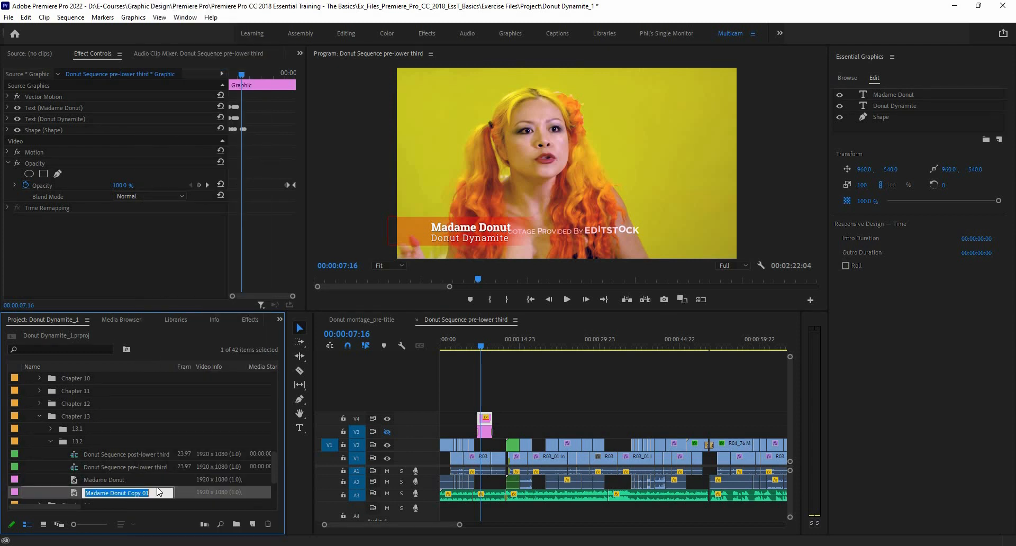
{"action": "key", "text": "ctrl+a"}
{"action": "type", "text": "M"}
{"action": "type", "text": "onsieur Donut"}
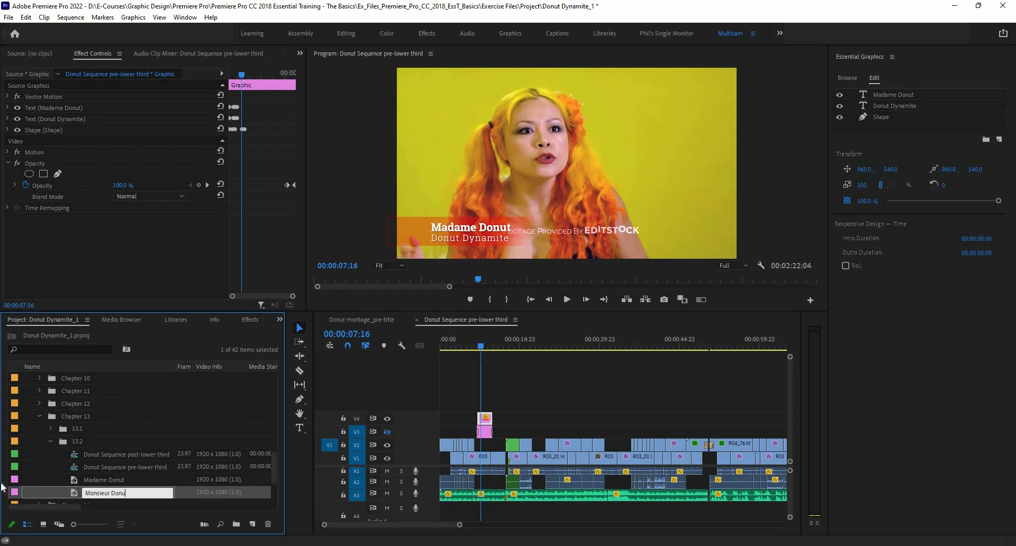
{"action": "left_click", "coordinate": [374, 383]}
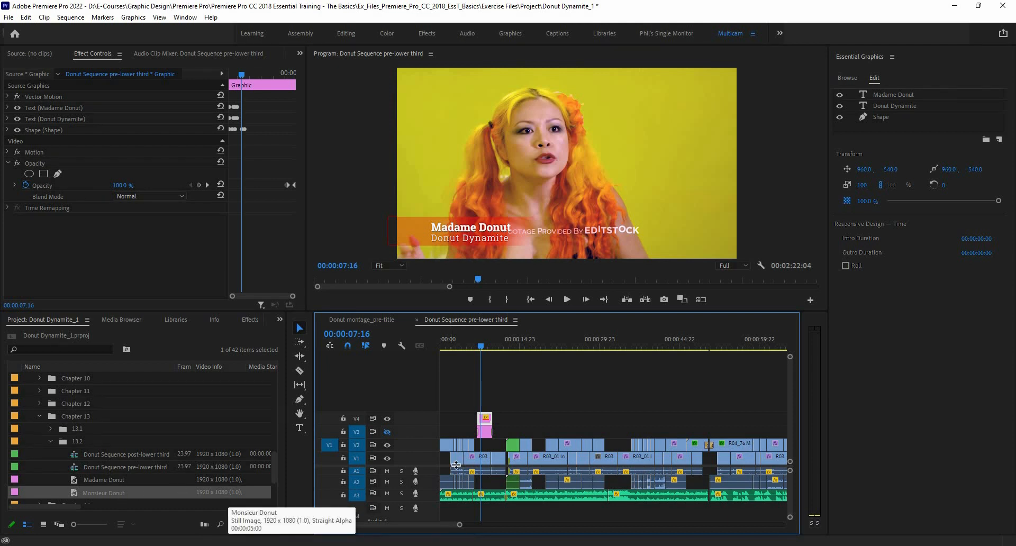
Place the Monsieur Donut graphic on V4 above the bitten donut shot, with the playhead over it at 00:00:13:10
{"action": "left_click", "coordinate": [132, 493]}
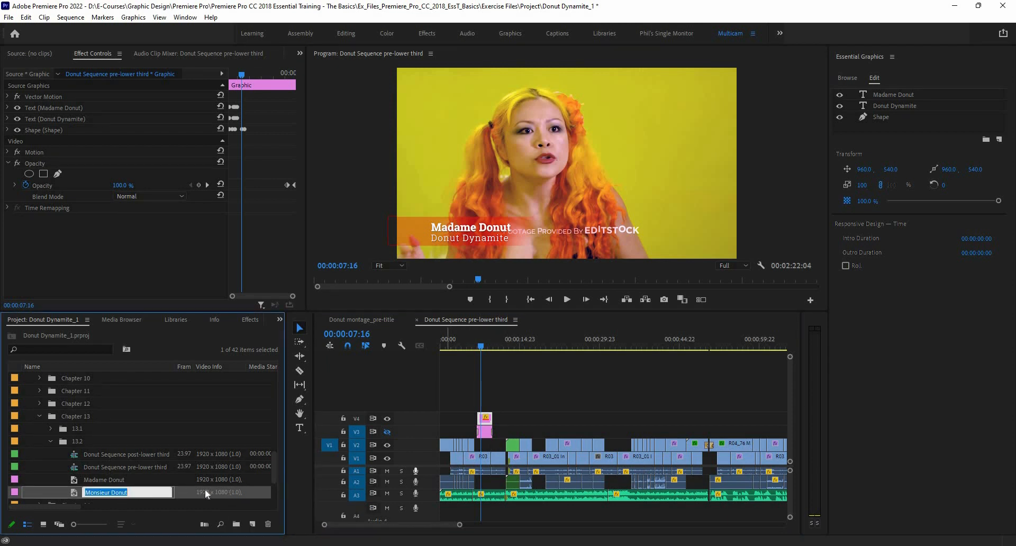
{"action": "left_click_drag", "start_coordinate": [205, 490], "coordinate": [511, 430]}
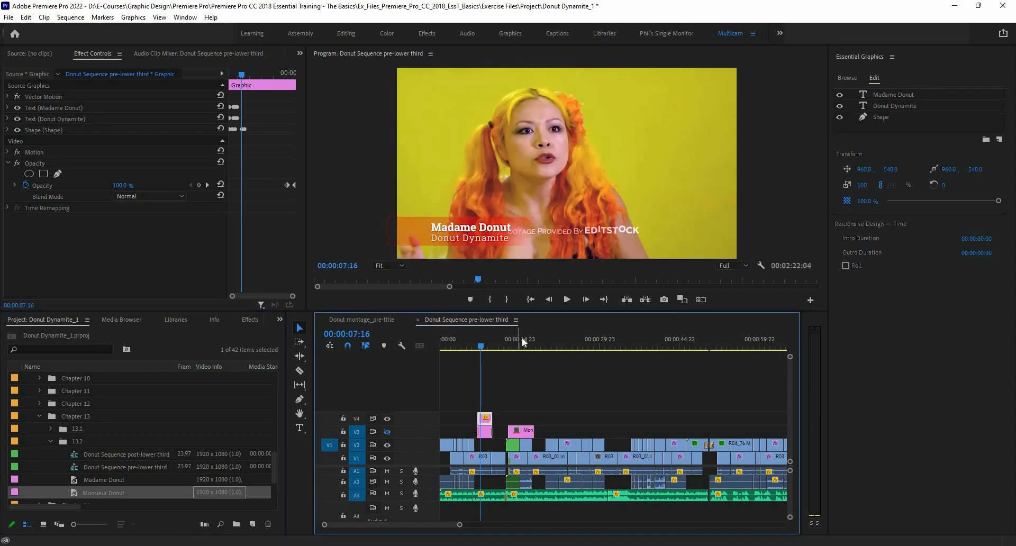
{"action": "left_click", "coordinate": [515, 342]}
{"action": "left_click", "coordinate": [520, 430]}
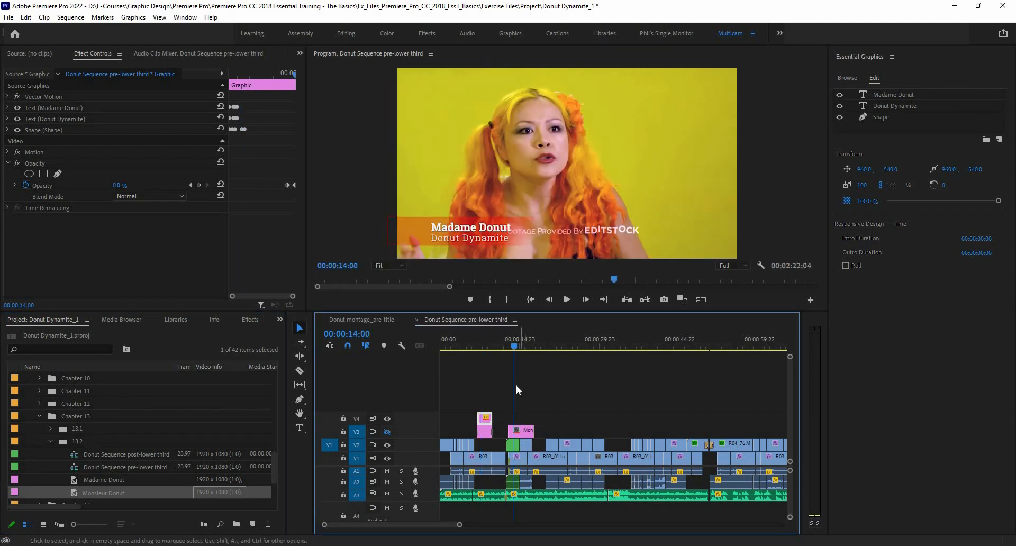
{"action": "left_click_drag", "start_coordinate": [515, 343], "coordinate": [511, 345]}
{"action": "left_click_drag", "start_coordinate": [512, 431], "coordinate": [516, 419]}
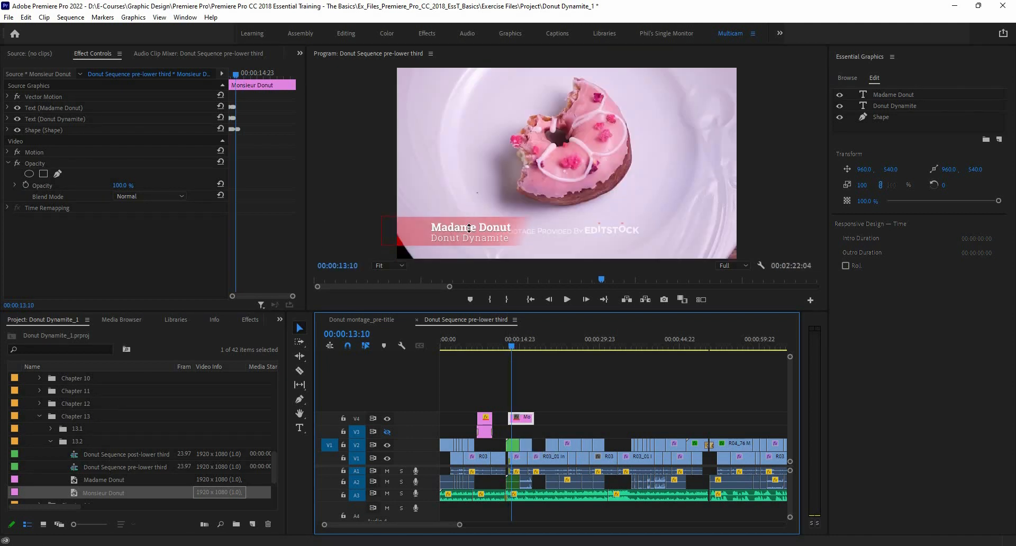
Change the name line of the second lower third to "Monsieur Donut" and deselect the graphic
{"action": "left_click", "coordinate": [469, 228]}
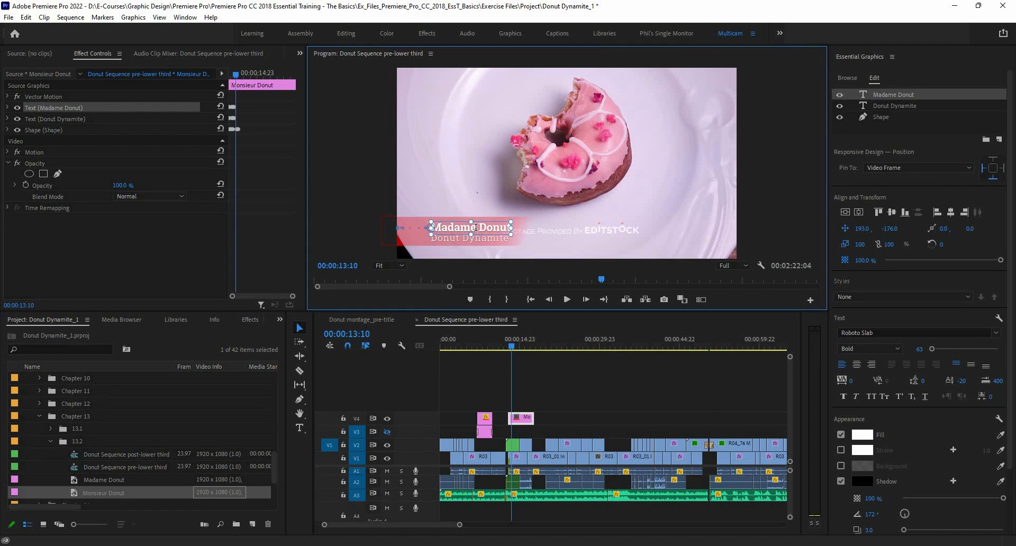
{"action": "double_click", "coordinate": [475, 228]}
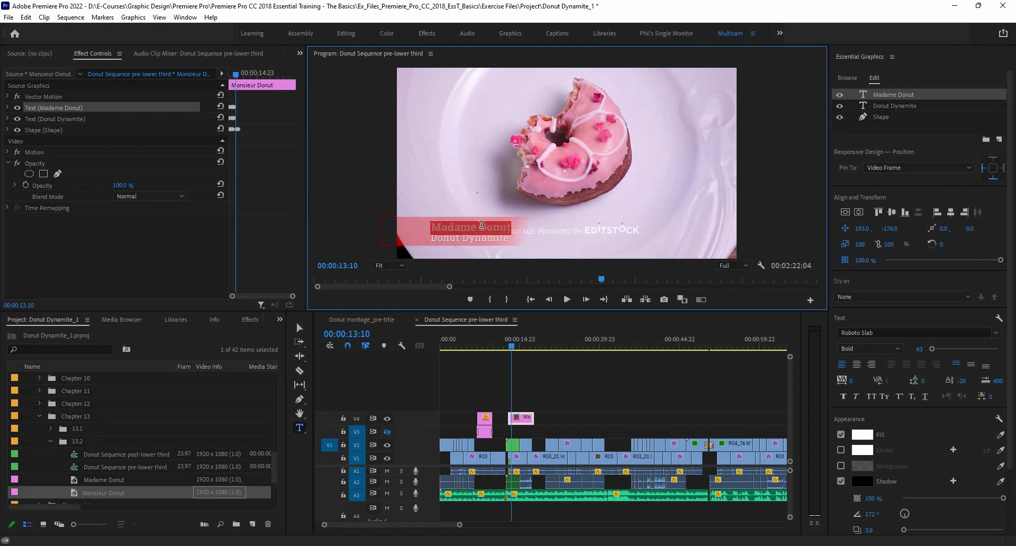
{"action": "key", "text": "BackSpace"}
{"action": "key", "text": "BackSpace"}
{"action": "key", "text": "BackSpace"}
{"action": "key", "text": "BackSpace"}
{"action": "key", "text": "BackSpace"}
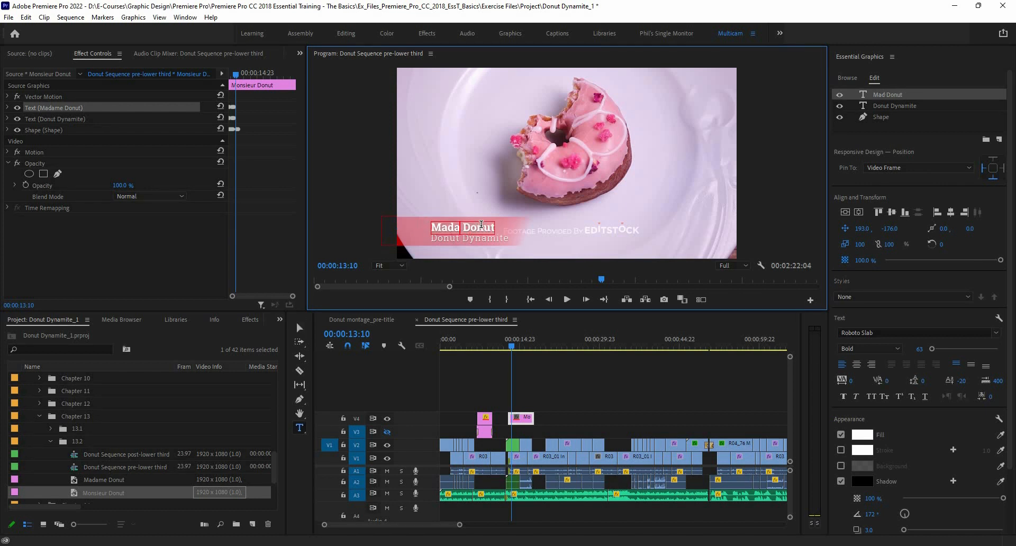
{"action": "type", "text": "on"}
{"action": "type", "text": "sieur"}
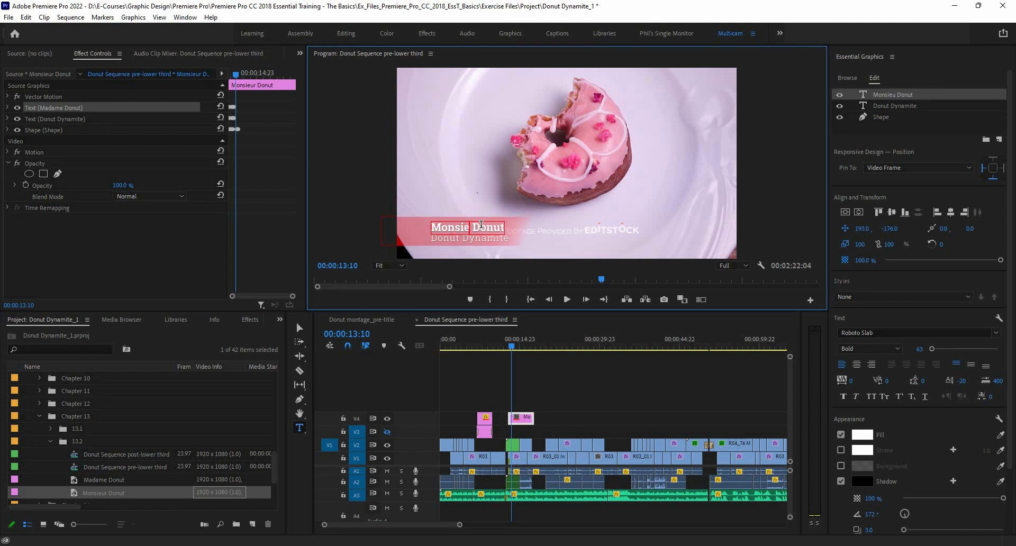
{"action": "left_click", "coordinate": [300, 329]}
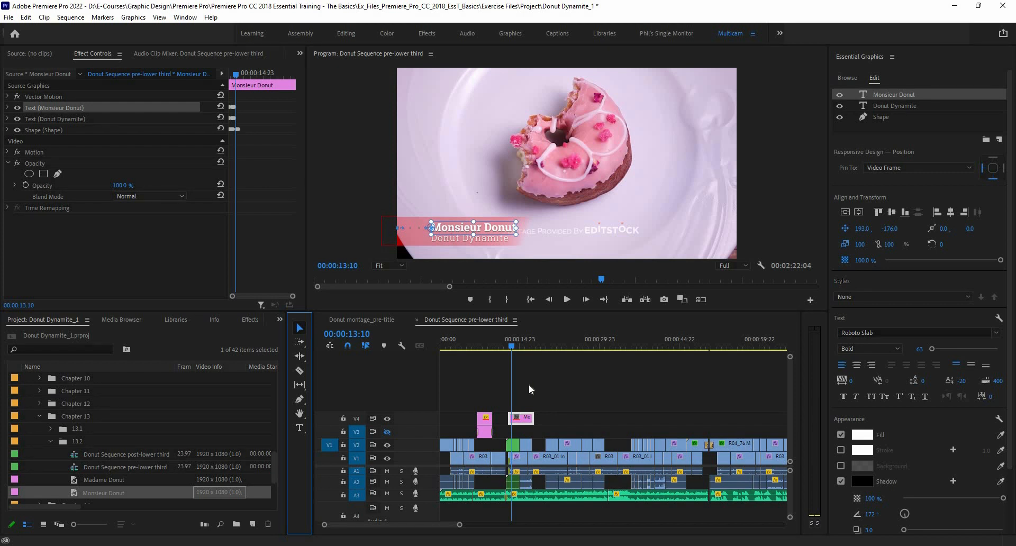
{"action": "left_click", "coordinate": [575, 397]}
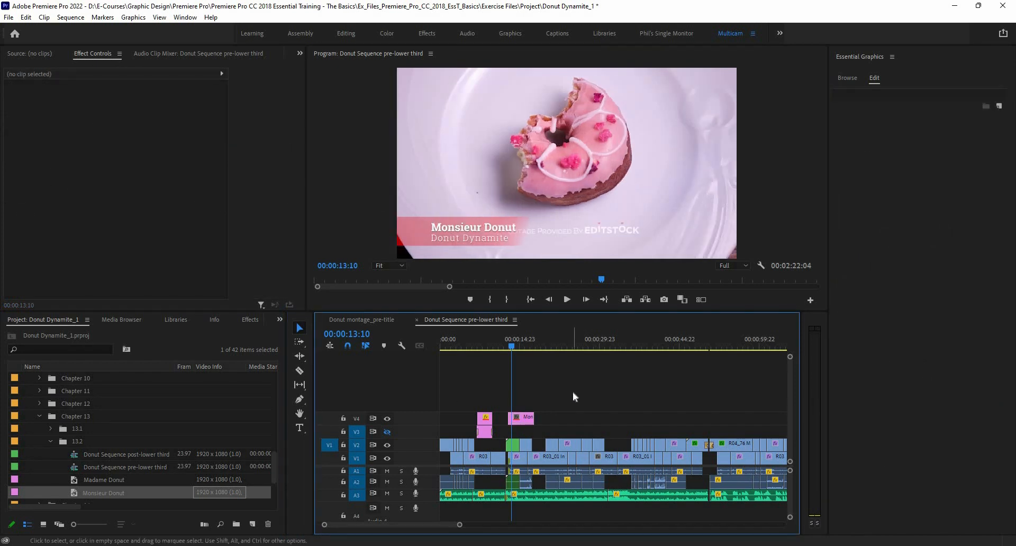